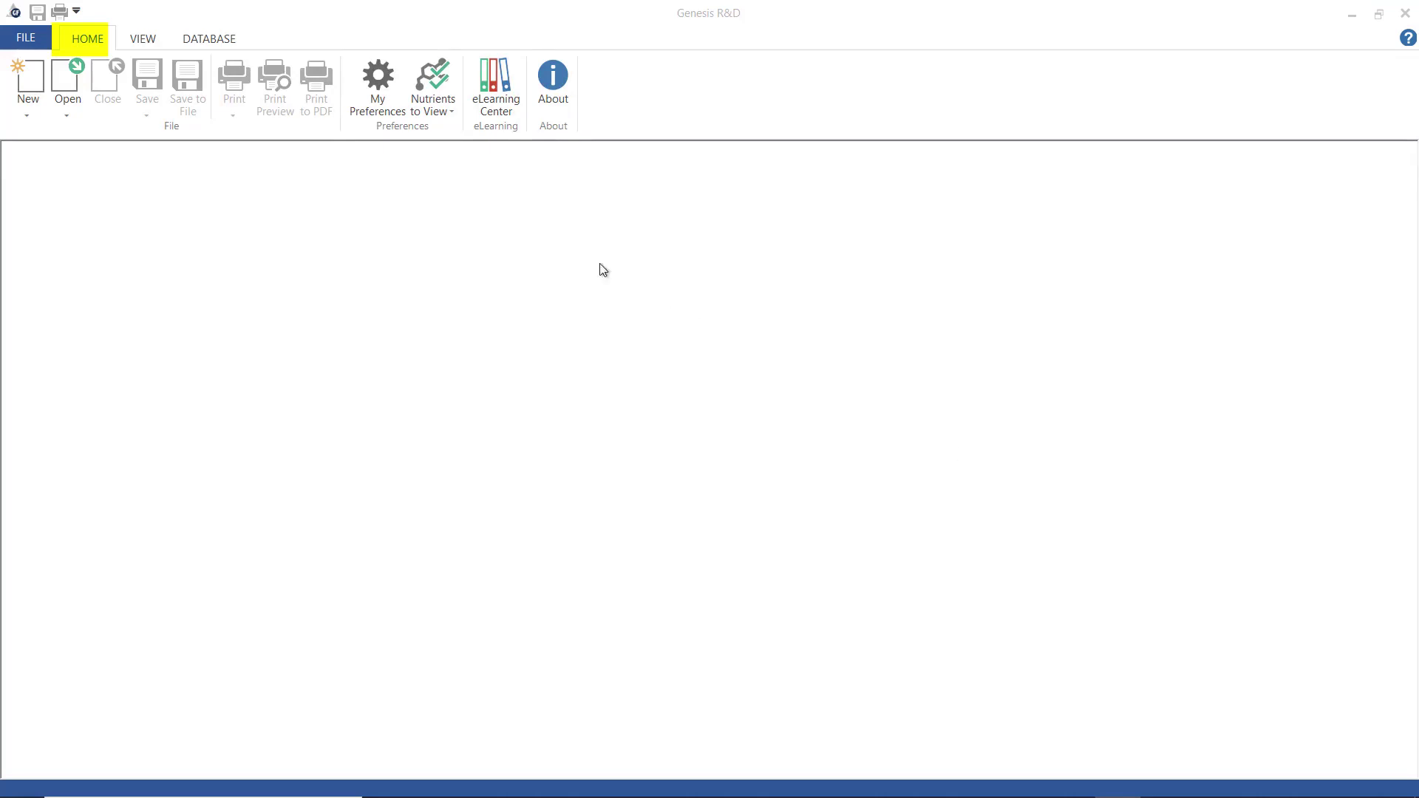
# - Set the nutrients to view to Label - US Cannabis OR and review the nutrients in that set
pyautogui.click(446, 108)
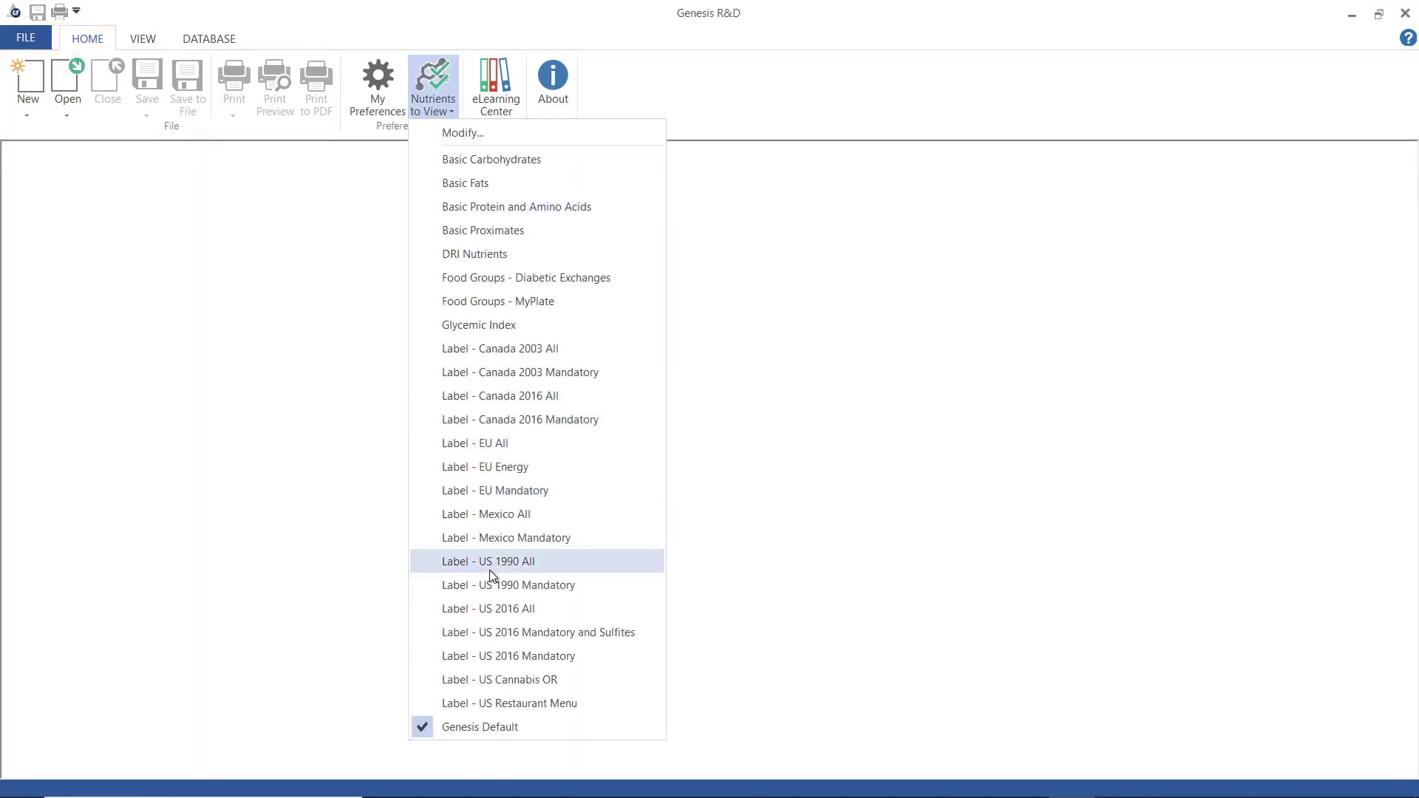
pyautogui.click(484, 679)
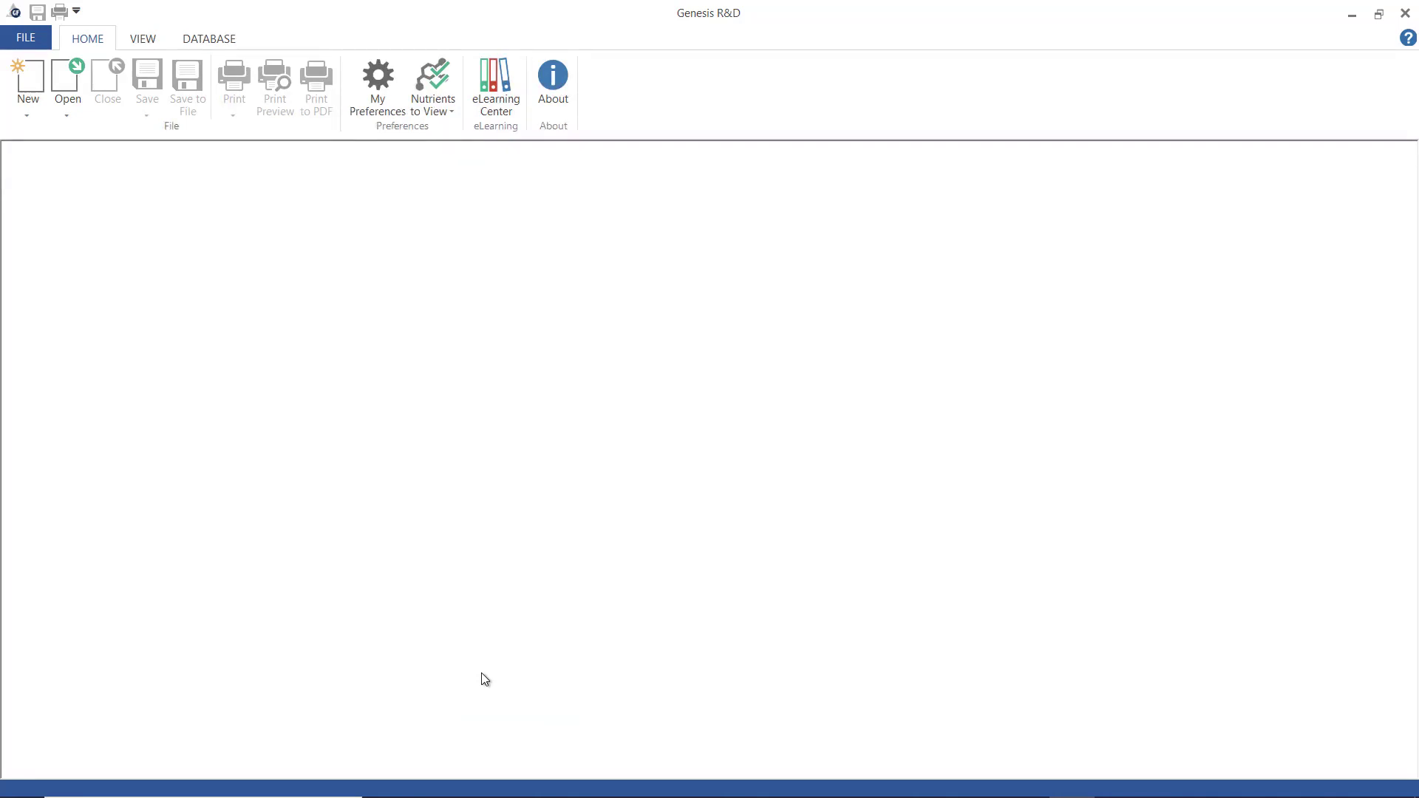
pyautogui.click(439, 114)
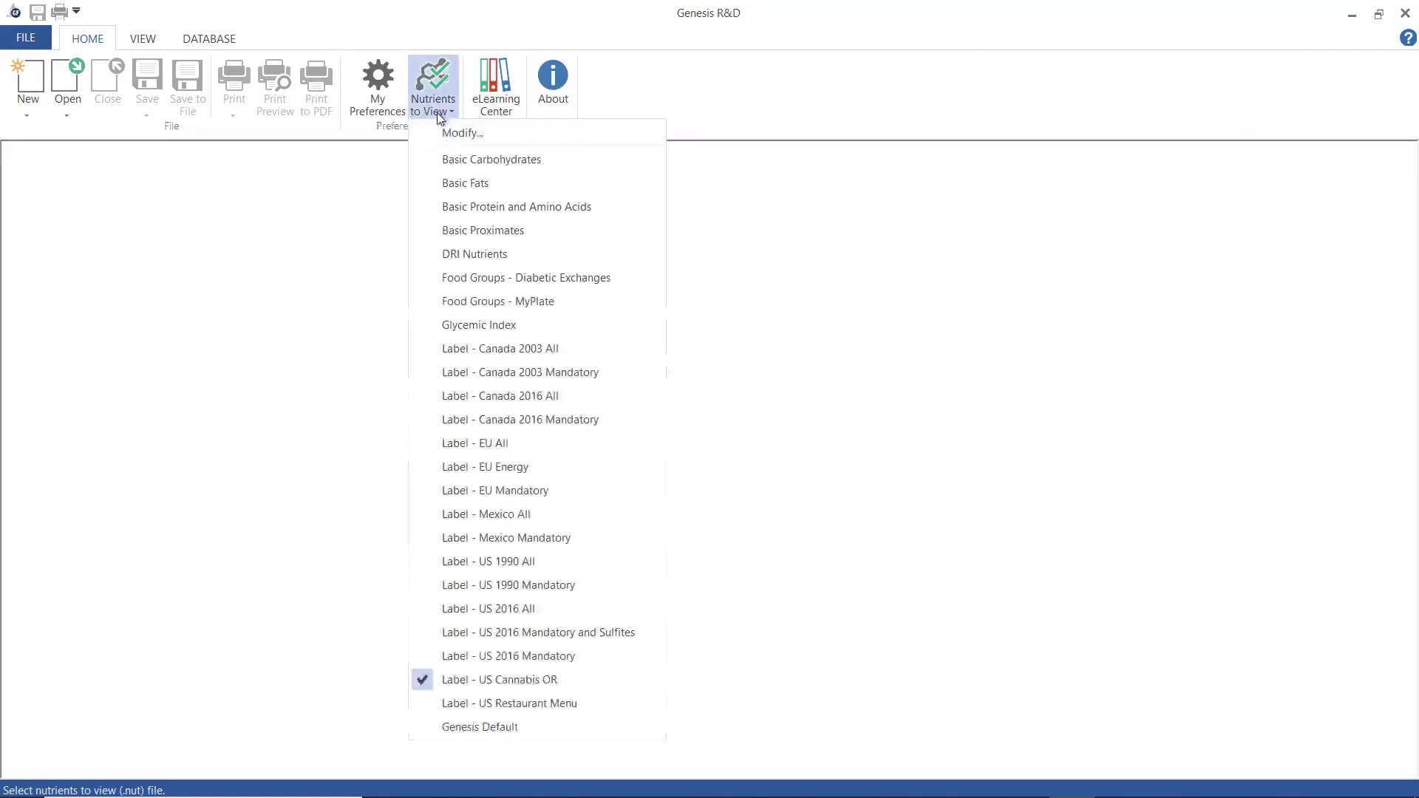
pyautogui.click(457, 133)
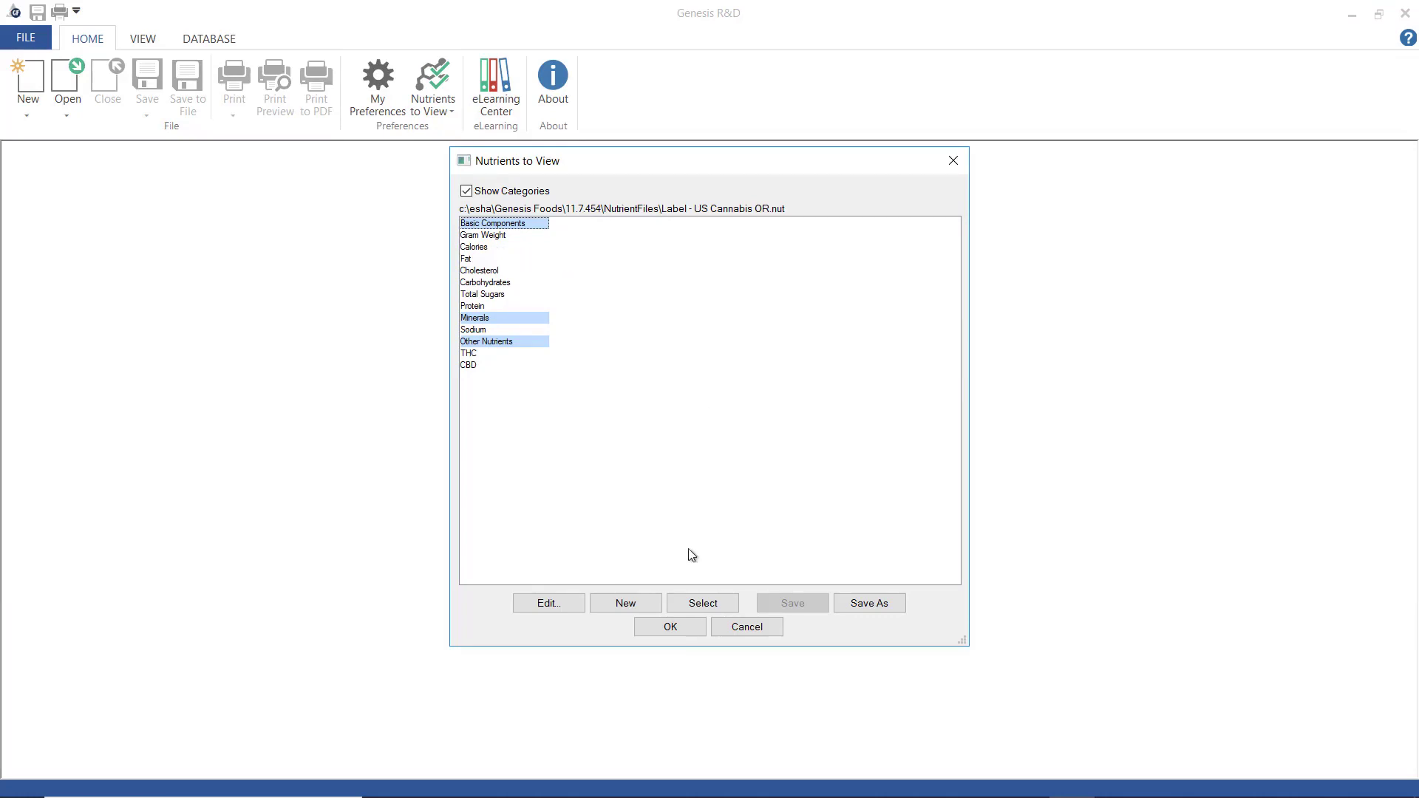
pyautogui.click(676, 627)
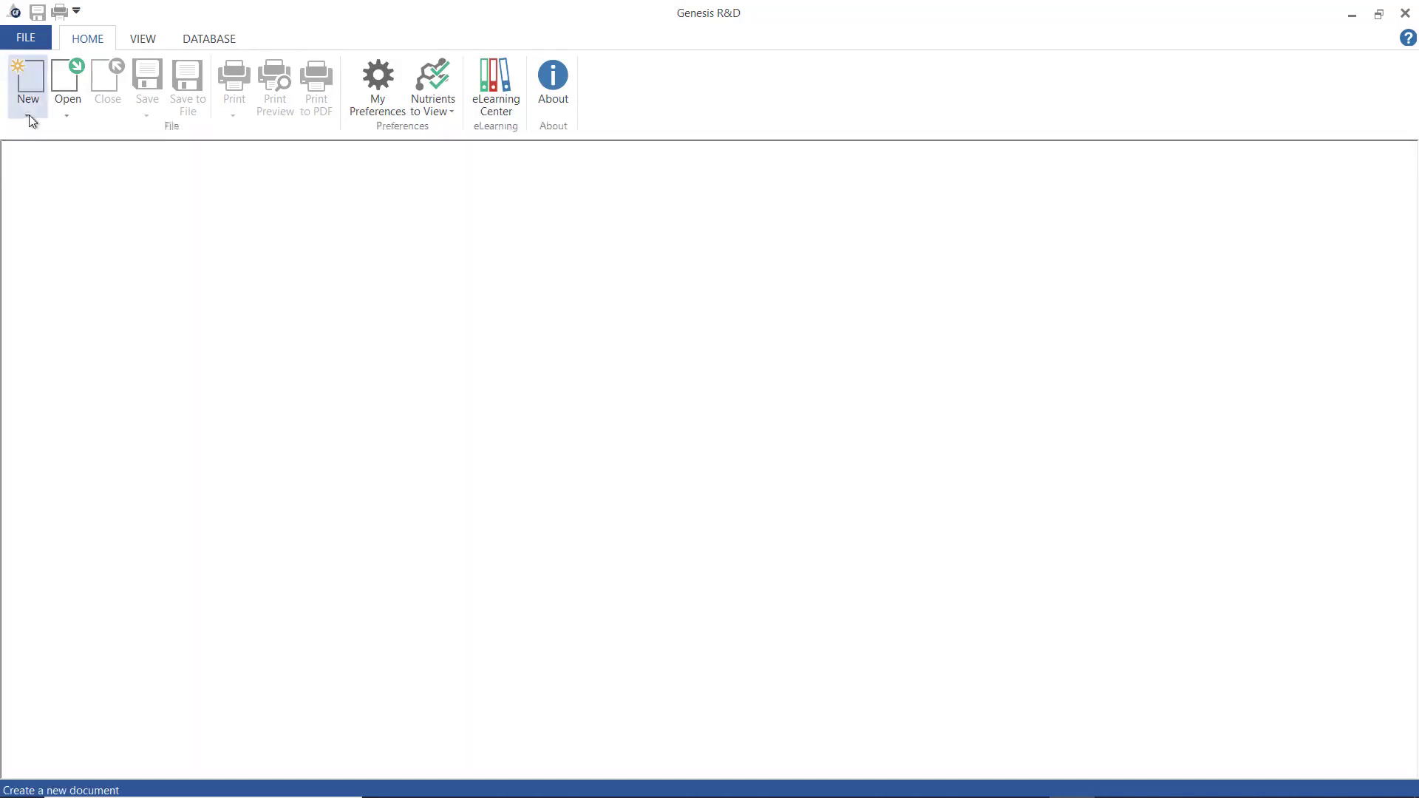
# - Create a new ingredient named Cannabis Concentrate with a quantity of 100 grams
pyautogui.click(29, 114)
pyautogui.click(59, 157)
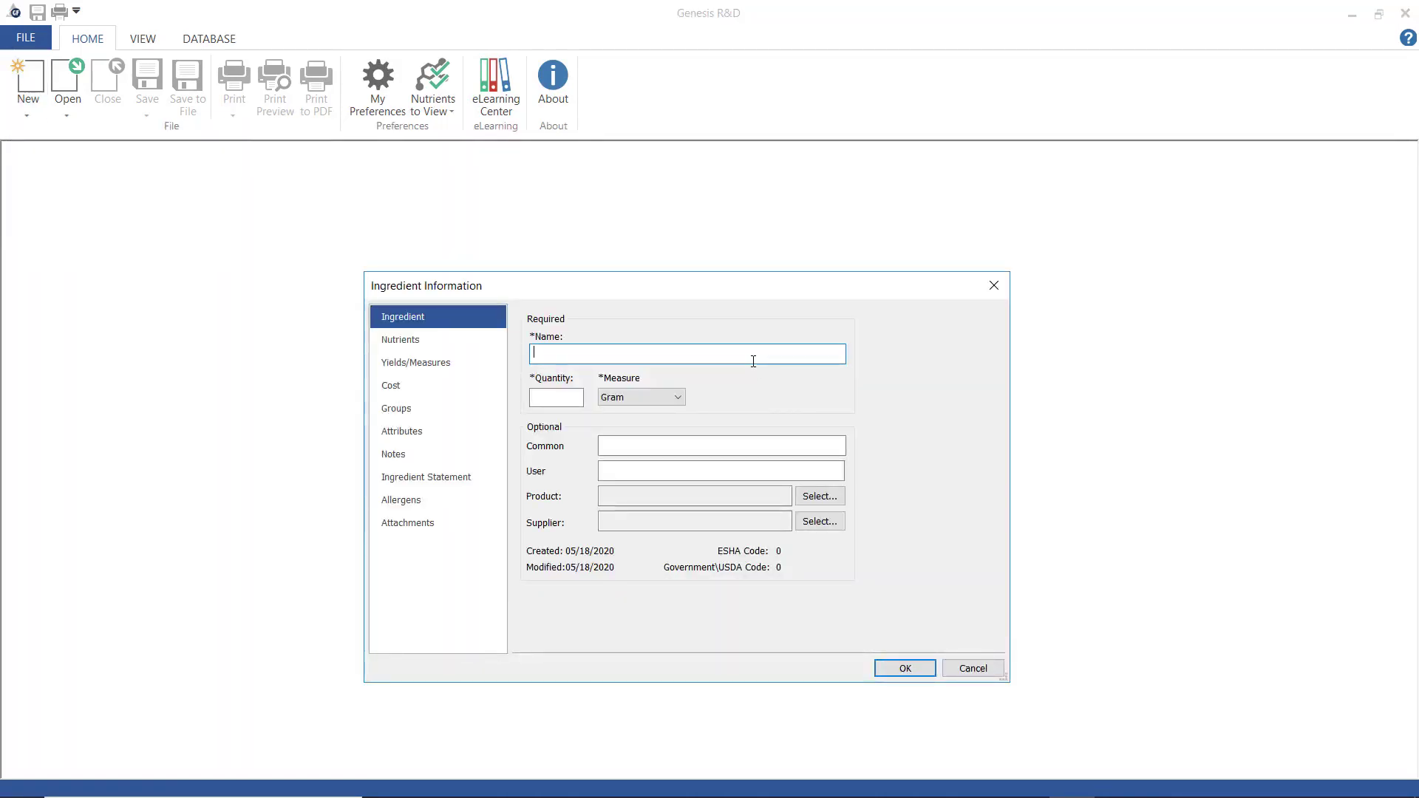
pyautogui.write('Cannabis Concentrate')
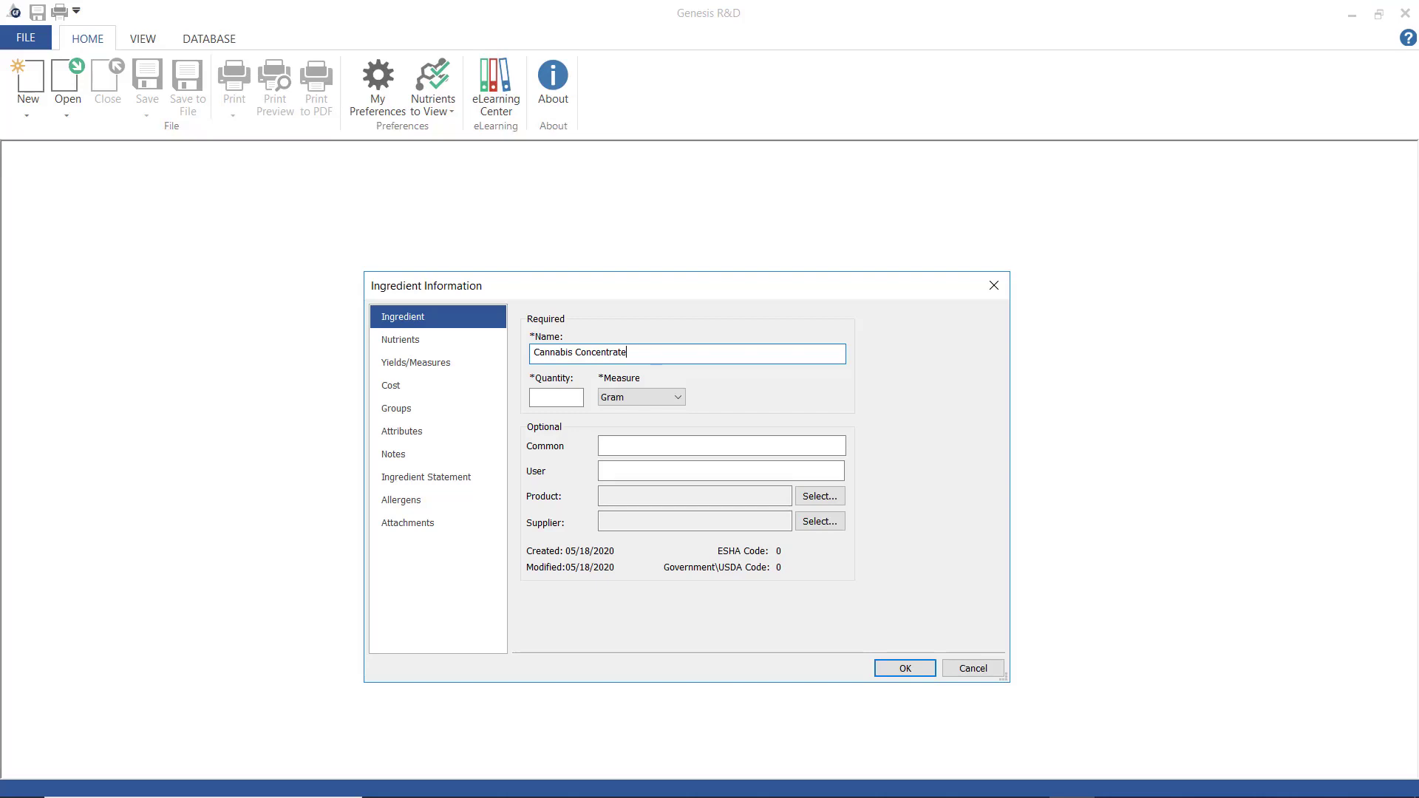
pyautogui.click(569, 399)
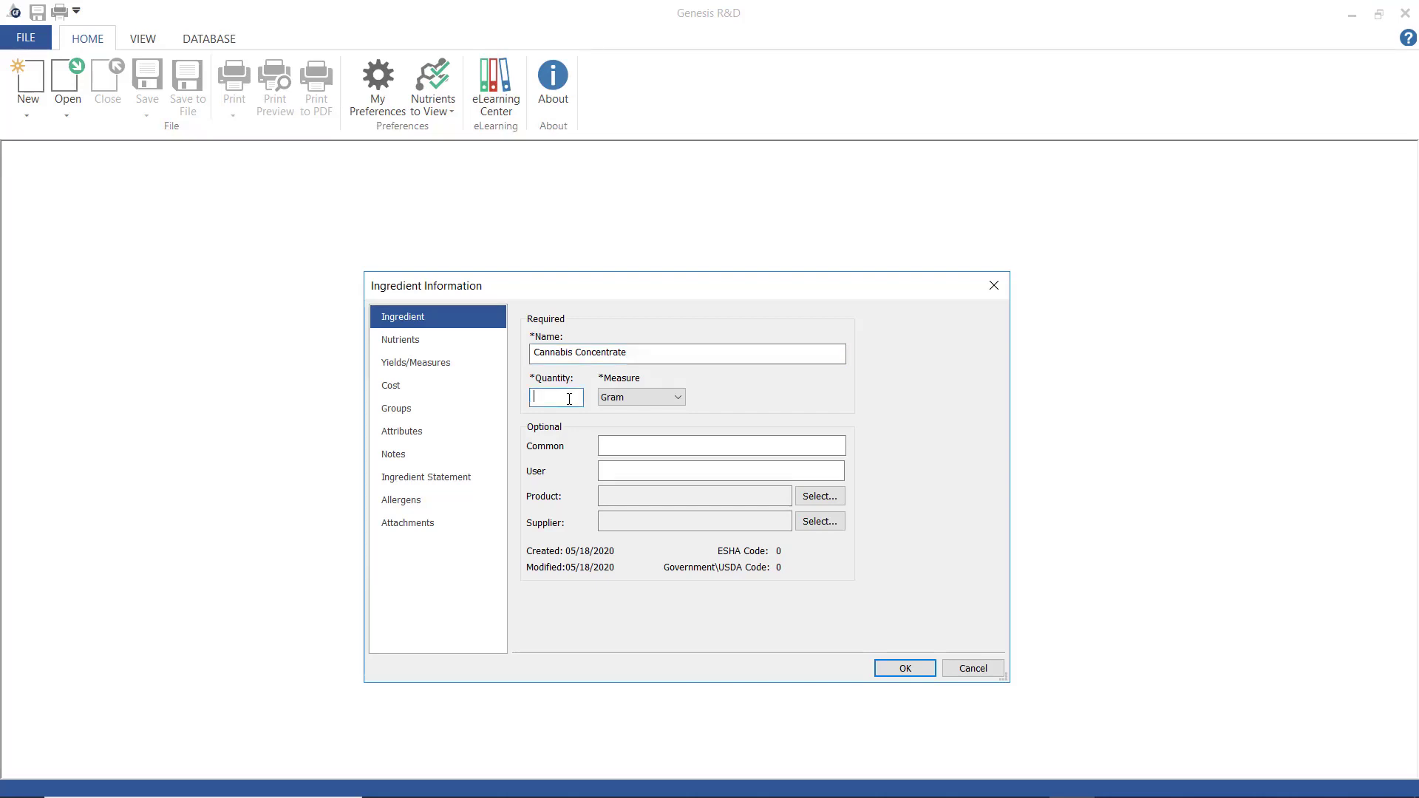
pyautogui.write('100')
# - Set the ingredient's THC value to 97000 mg
pyautogui.click(438, 339)
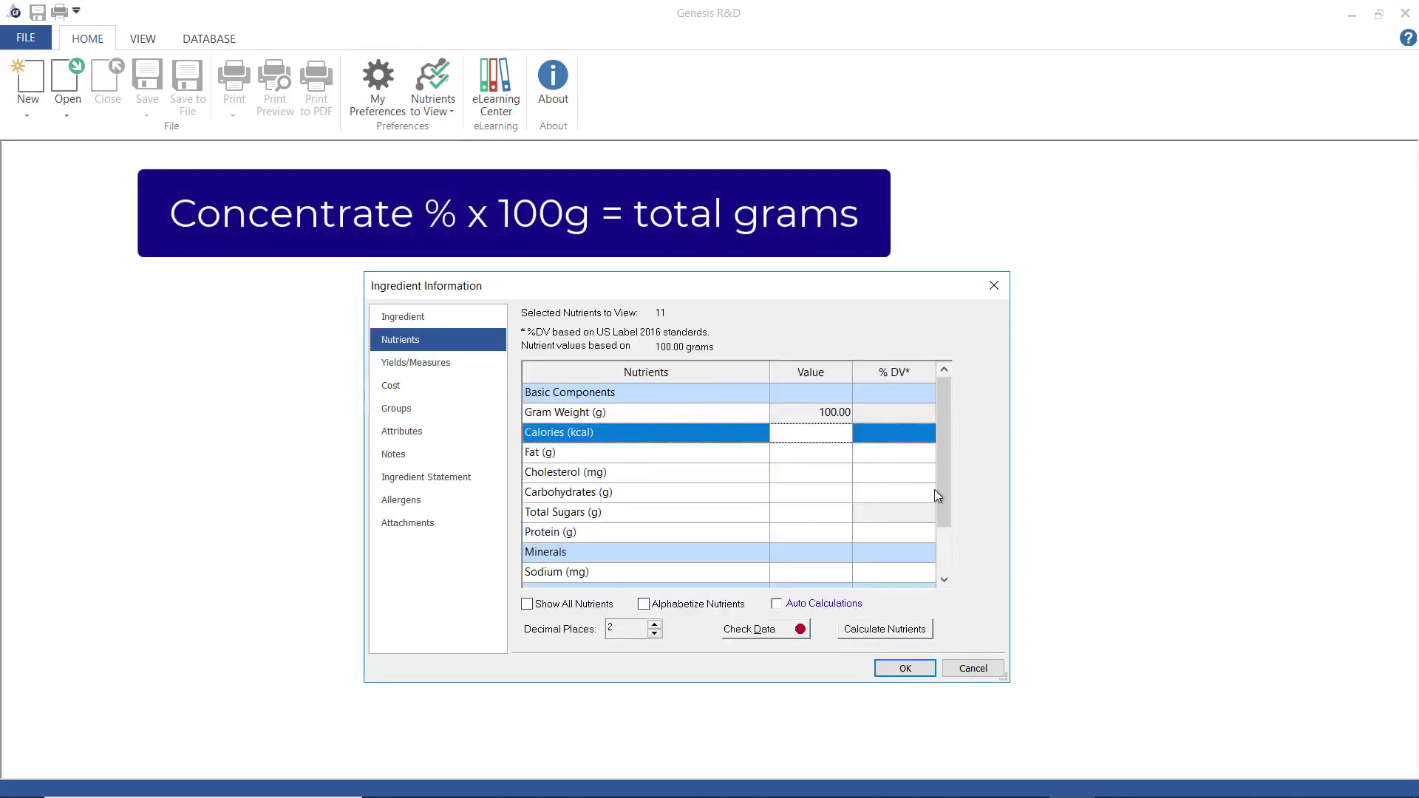
pyautogui.scroll(-1, 942, 493)
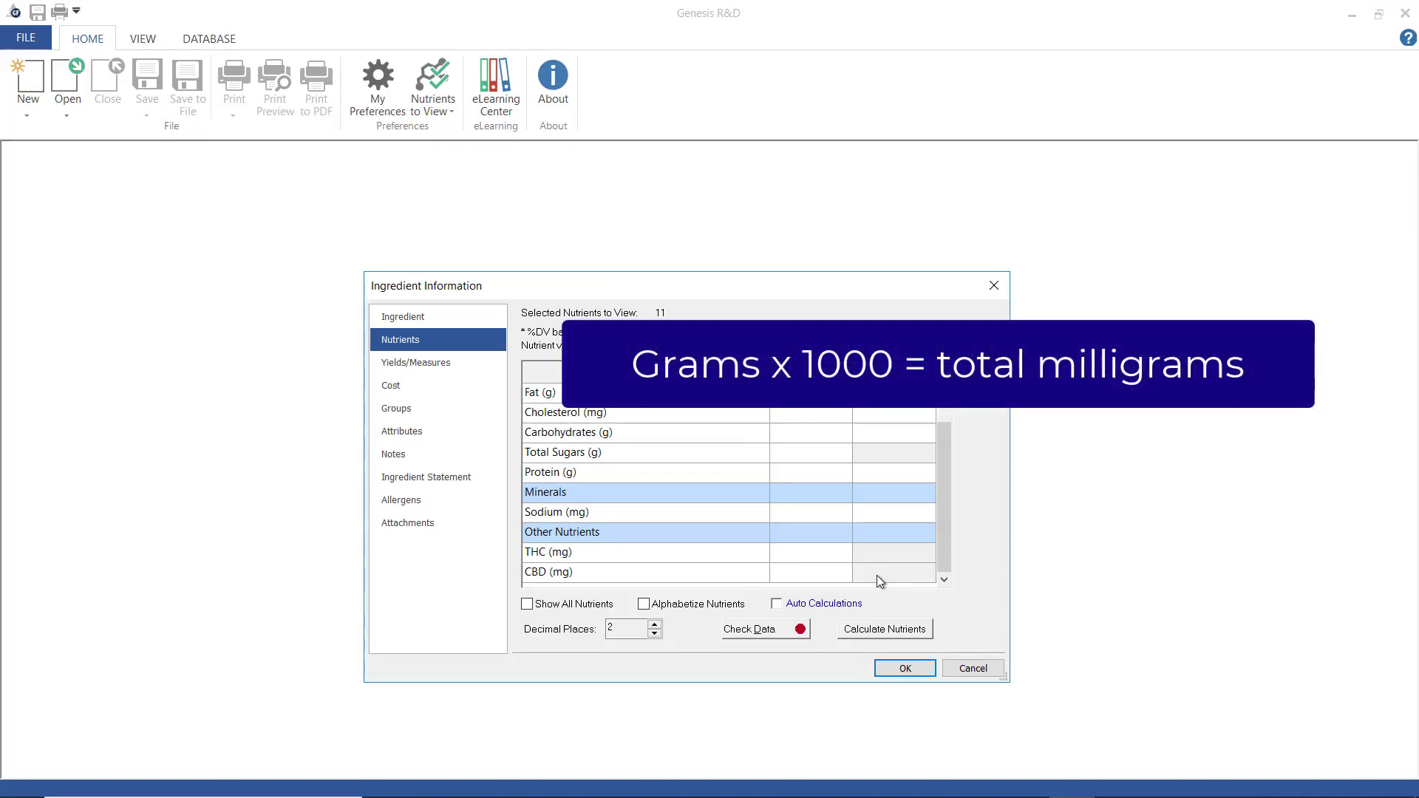
pyautogui.click(828, 556)
pyautogui.write('97000')
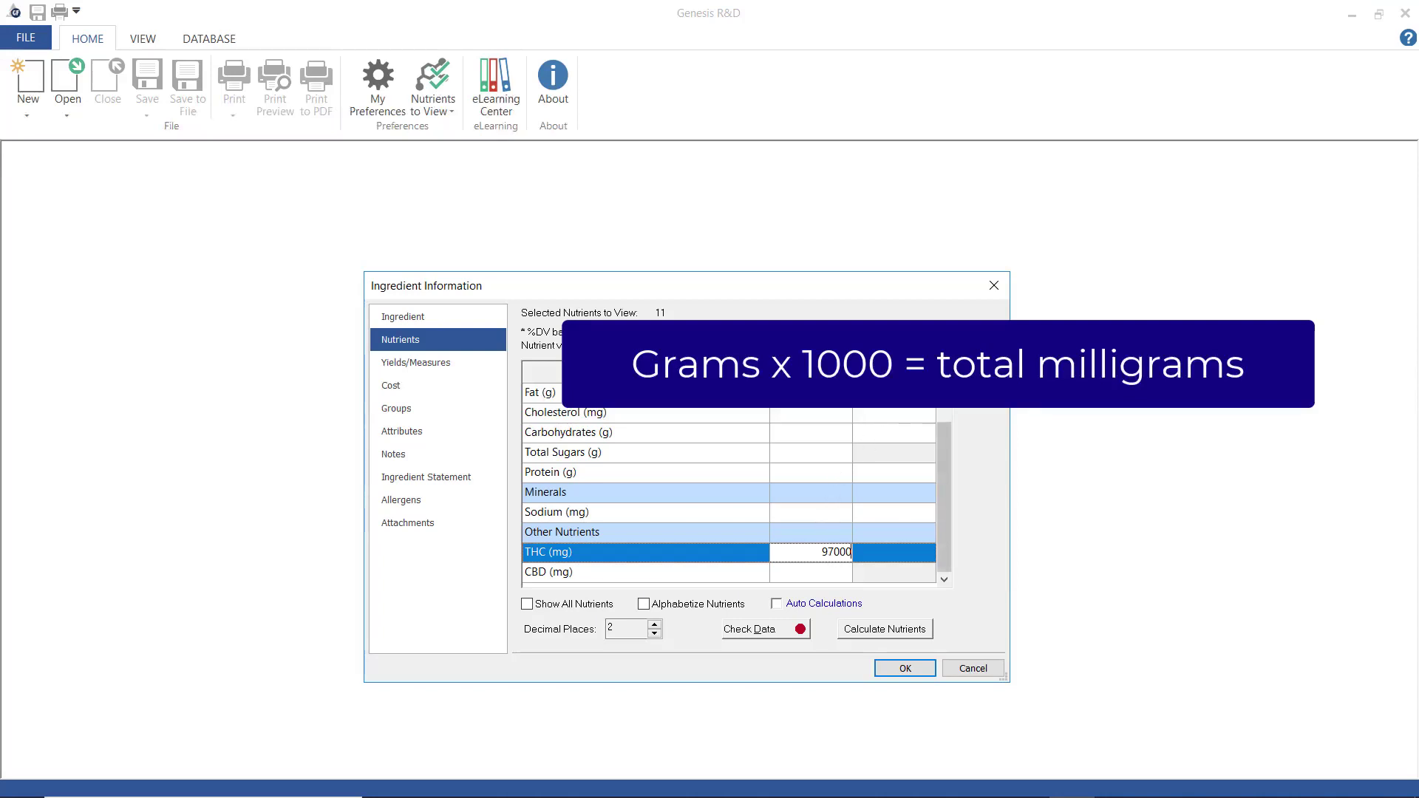
pyautogui.press('Return')
# - Set the ingredient's fat to 2 g and its calories to 18 kcal
pyautogui.scroll(1, 944, 480)
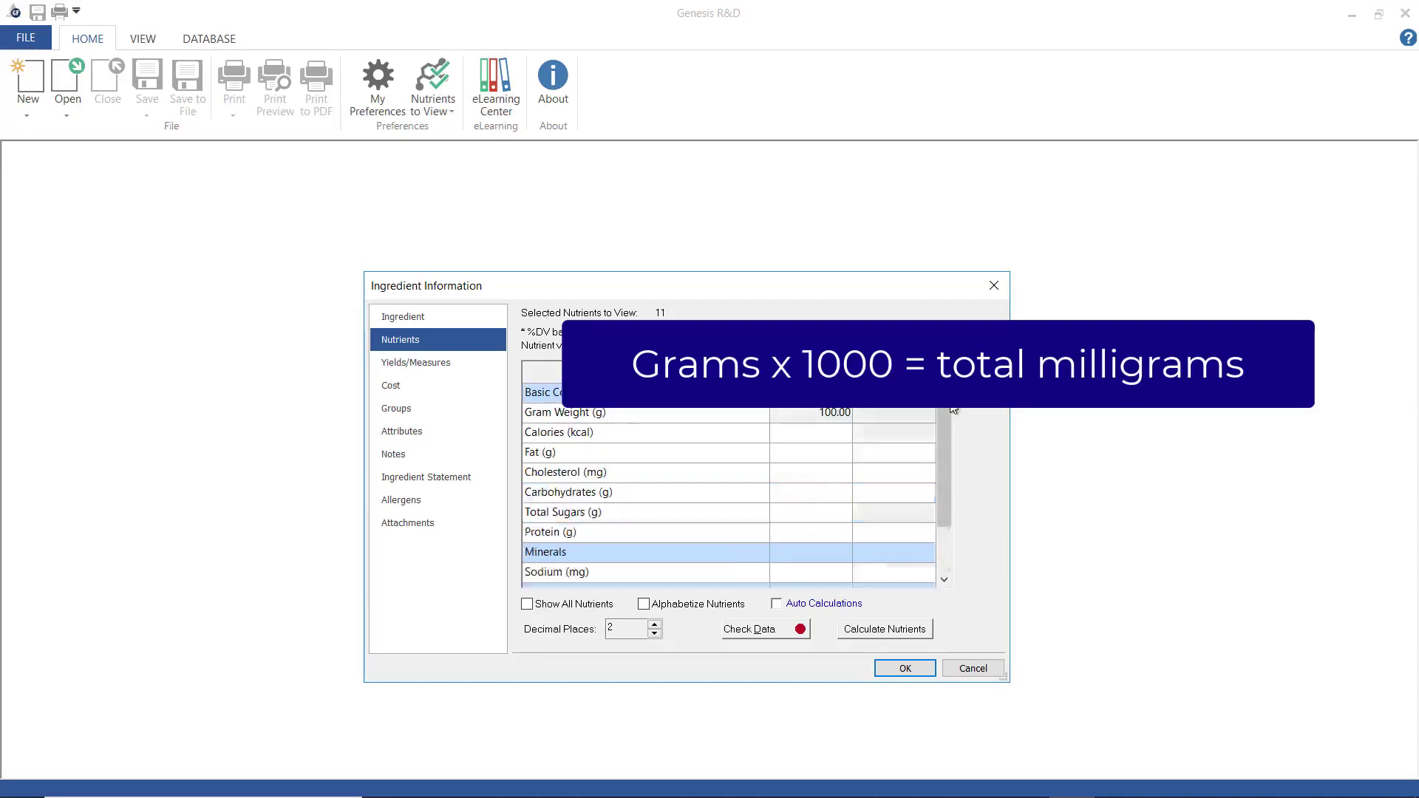
pyautogui.click(796, 455)
pyautogui.write('2')
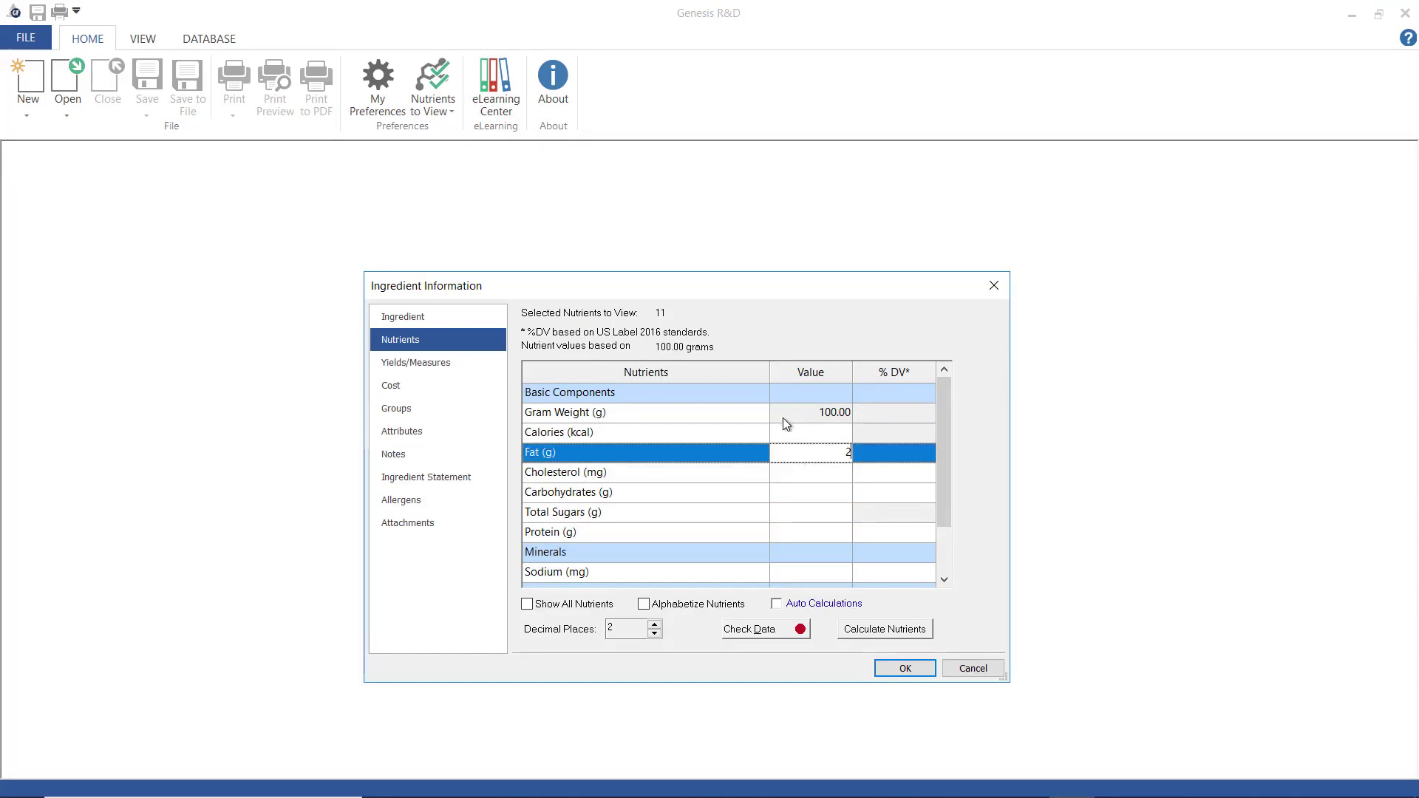
pyautogui.click(784, 431)
pyautogui.write('18')
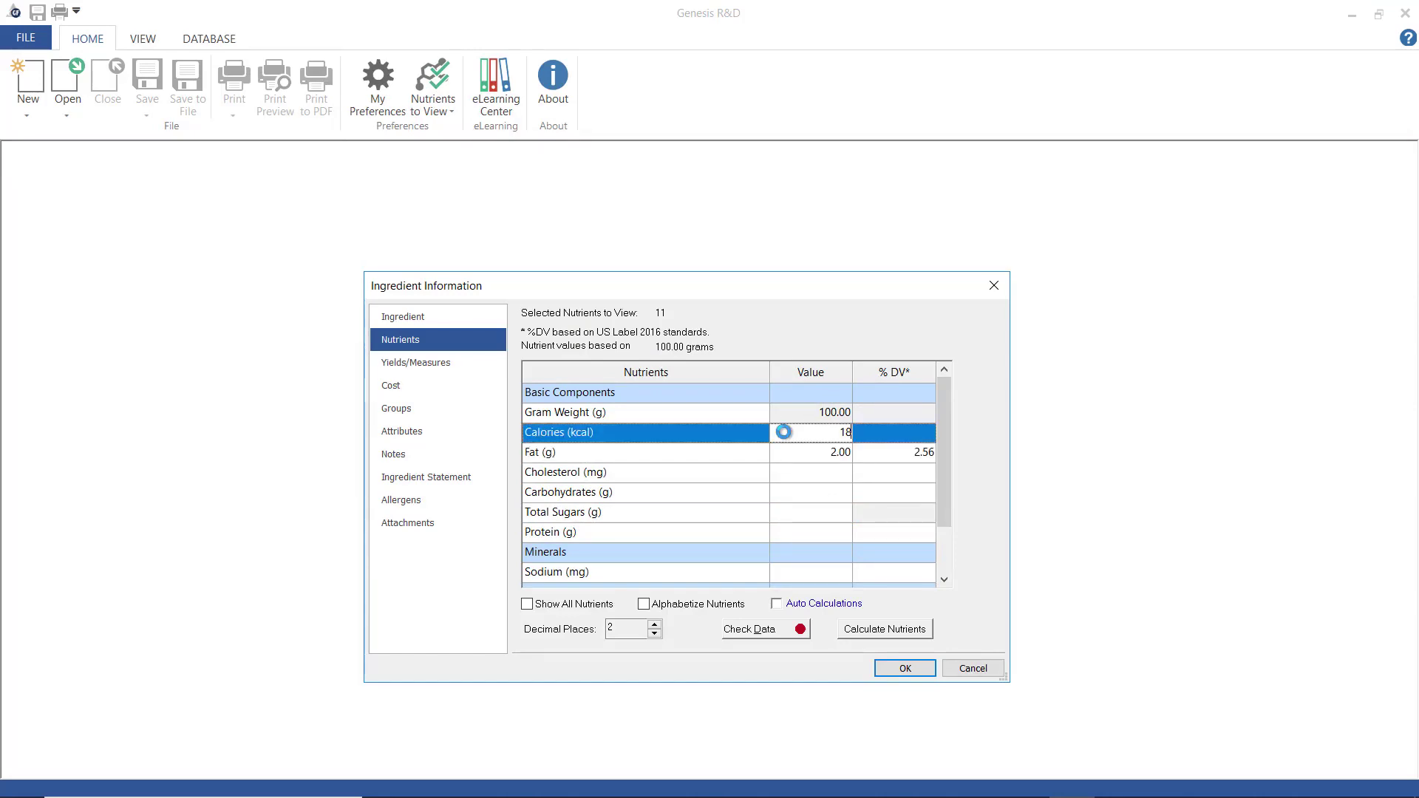
# - Enter 0 for the ingredient's cholesterol, carbohydrates, total sugars, protein and sodium
pyautogui.click(800, 473)
pyautogui.write('0')
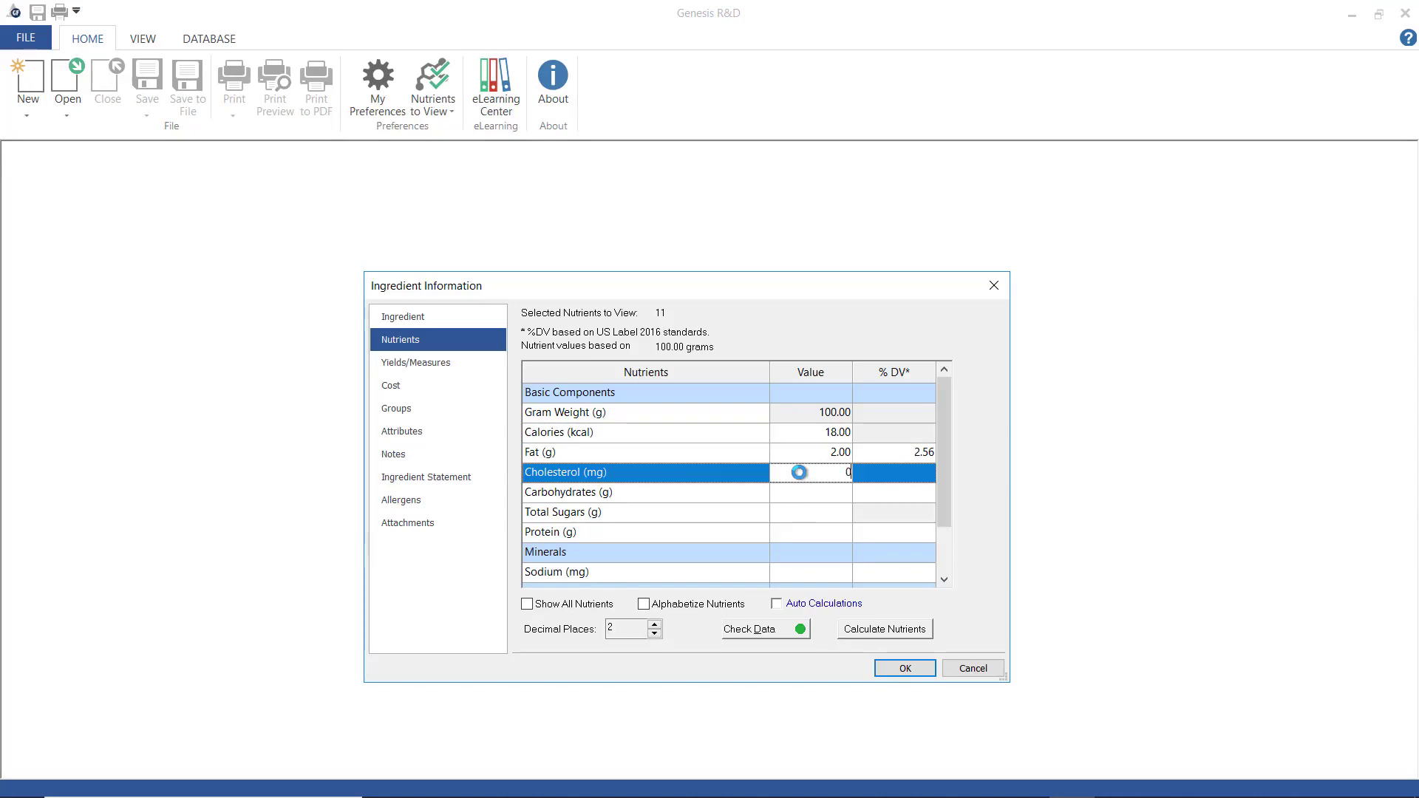
pyautogui.click(805, 494)
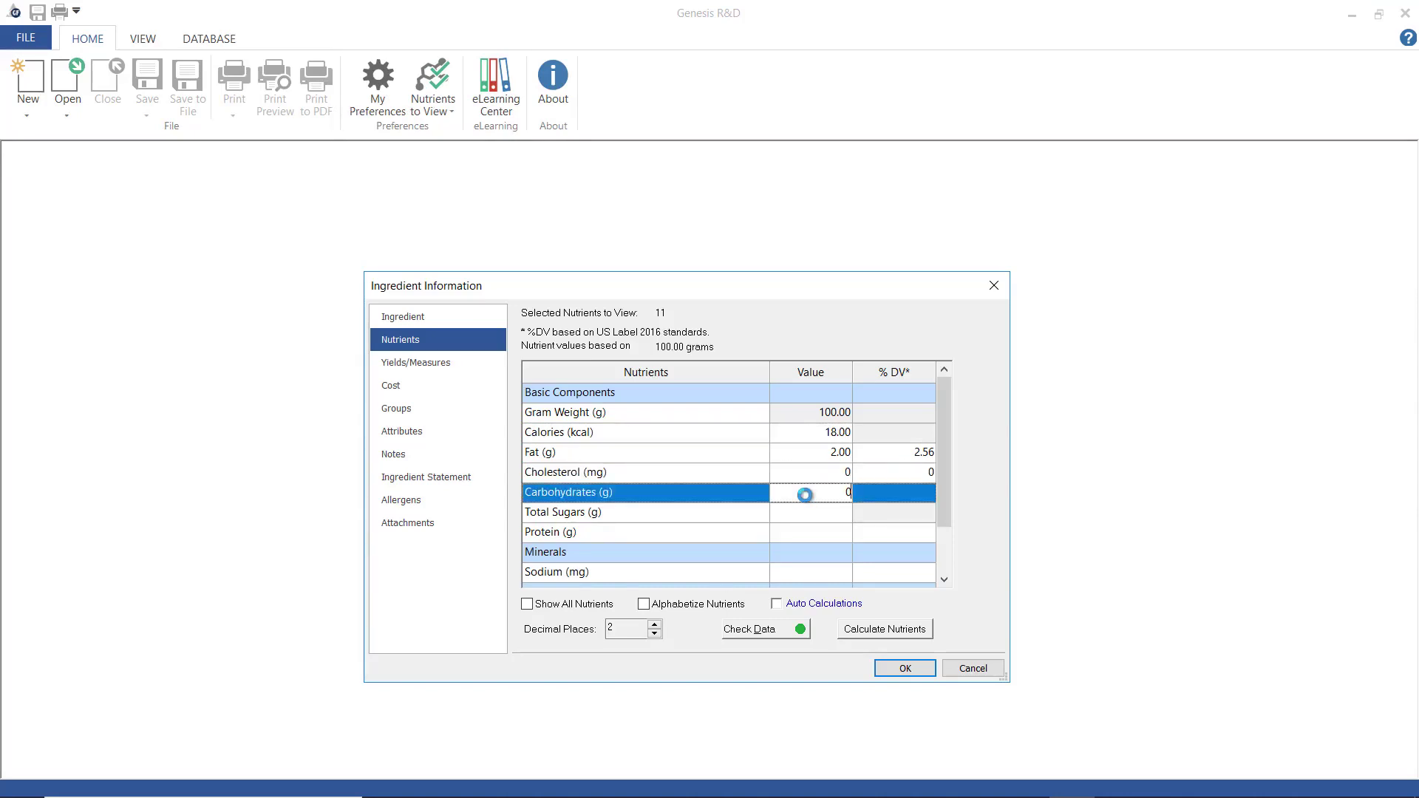
pyautogui.click(797, 514)
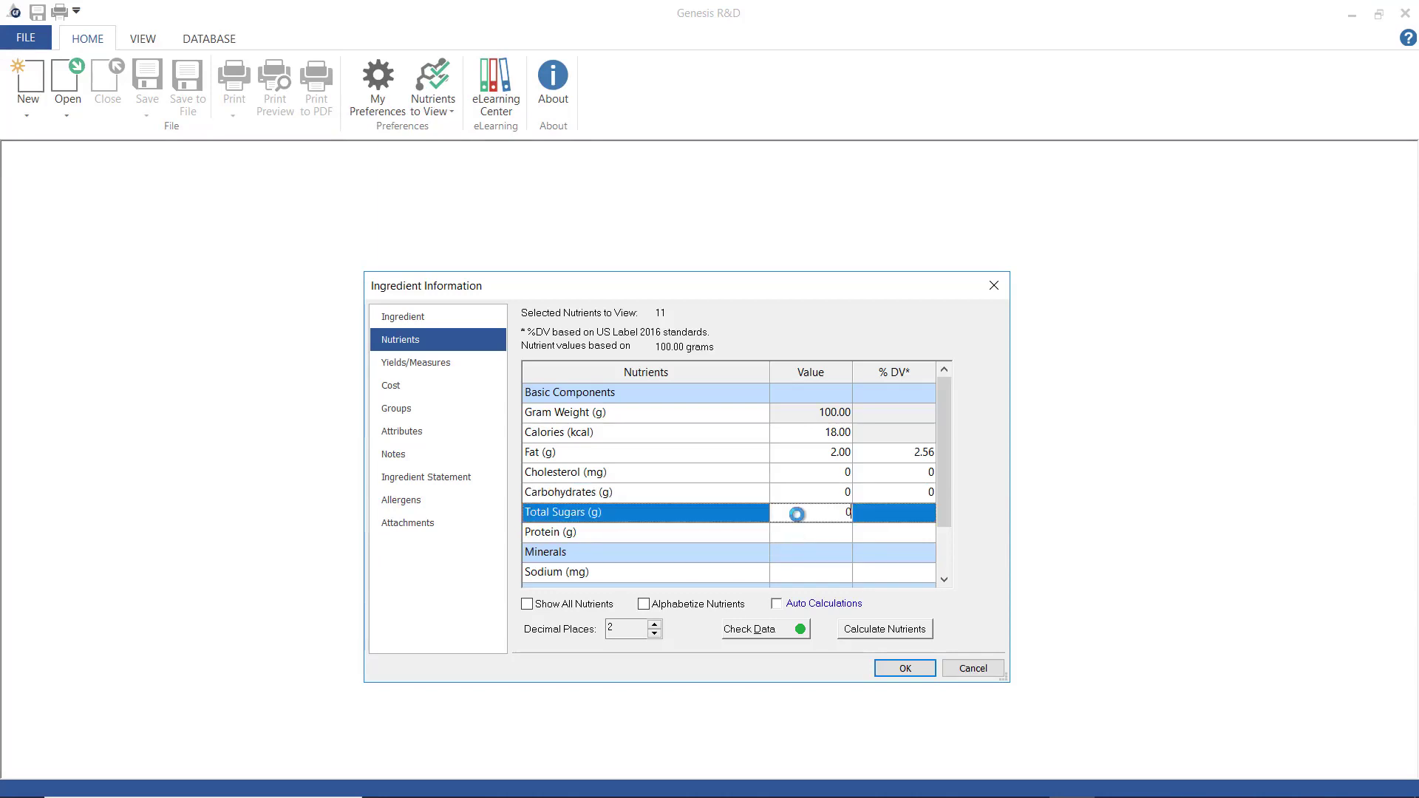
pyautogui.click(787, 535)
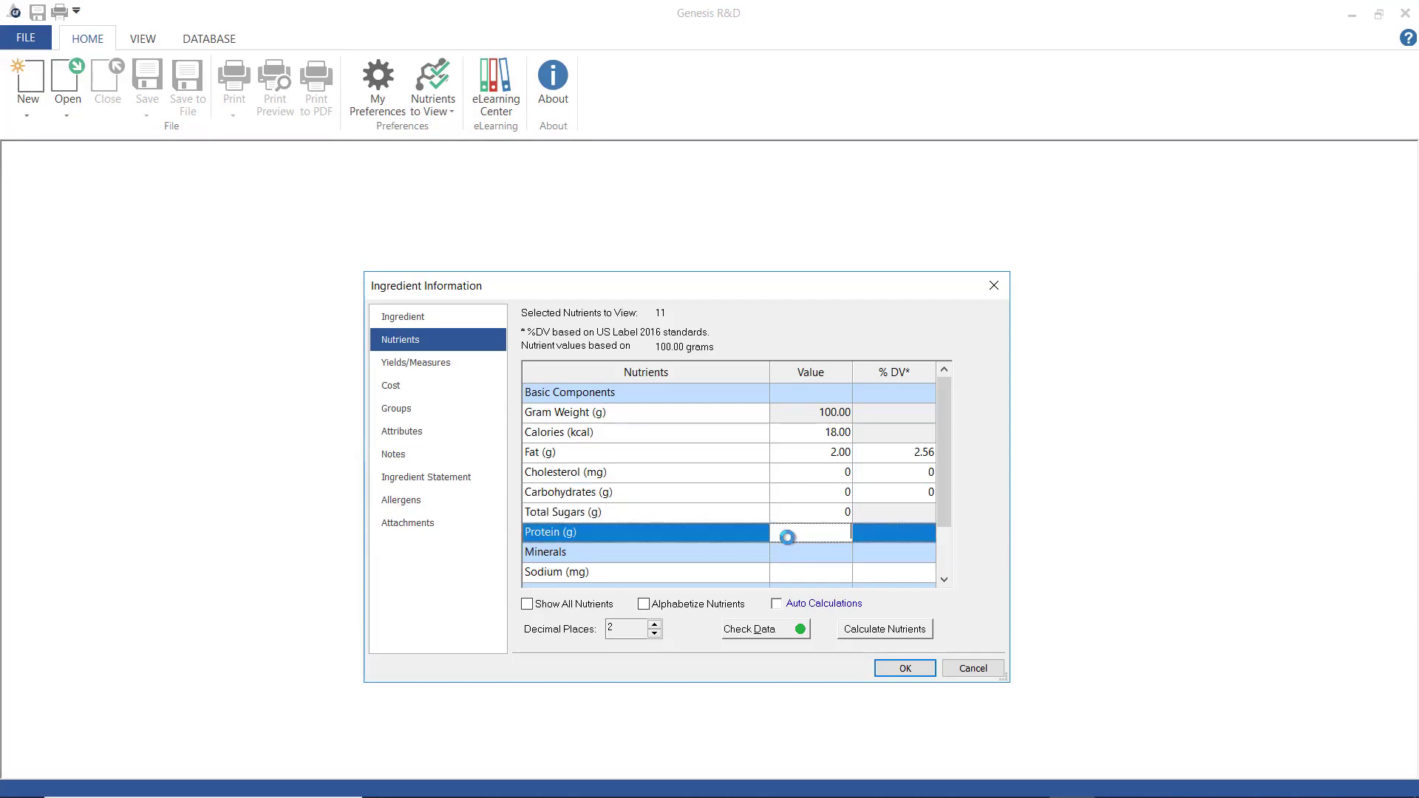
pyautogui.click(775, 574)
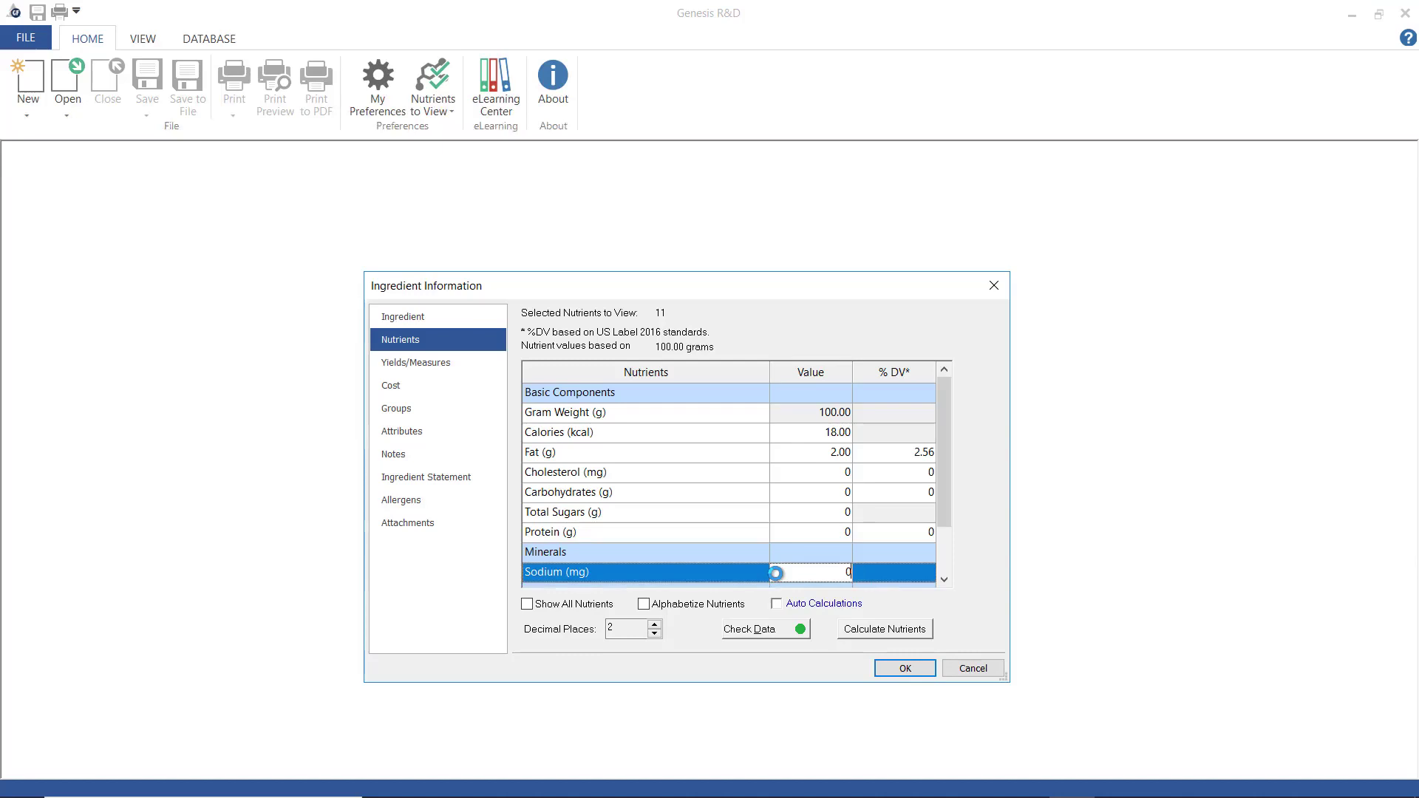
pyautogui.moveTo(946, 498); pyautogui.dragTo(943, 564)
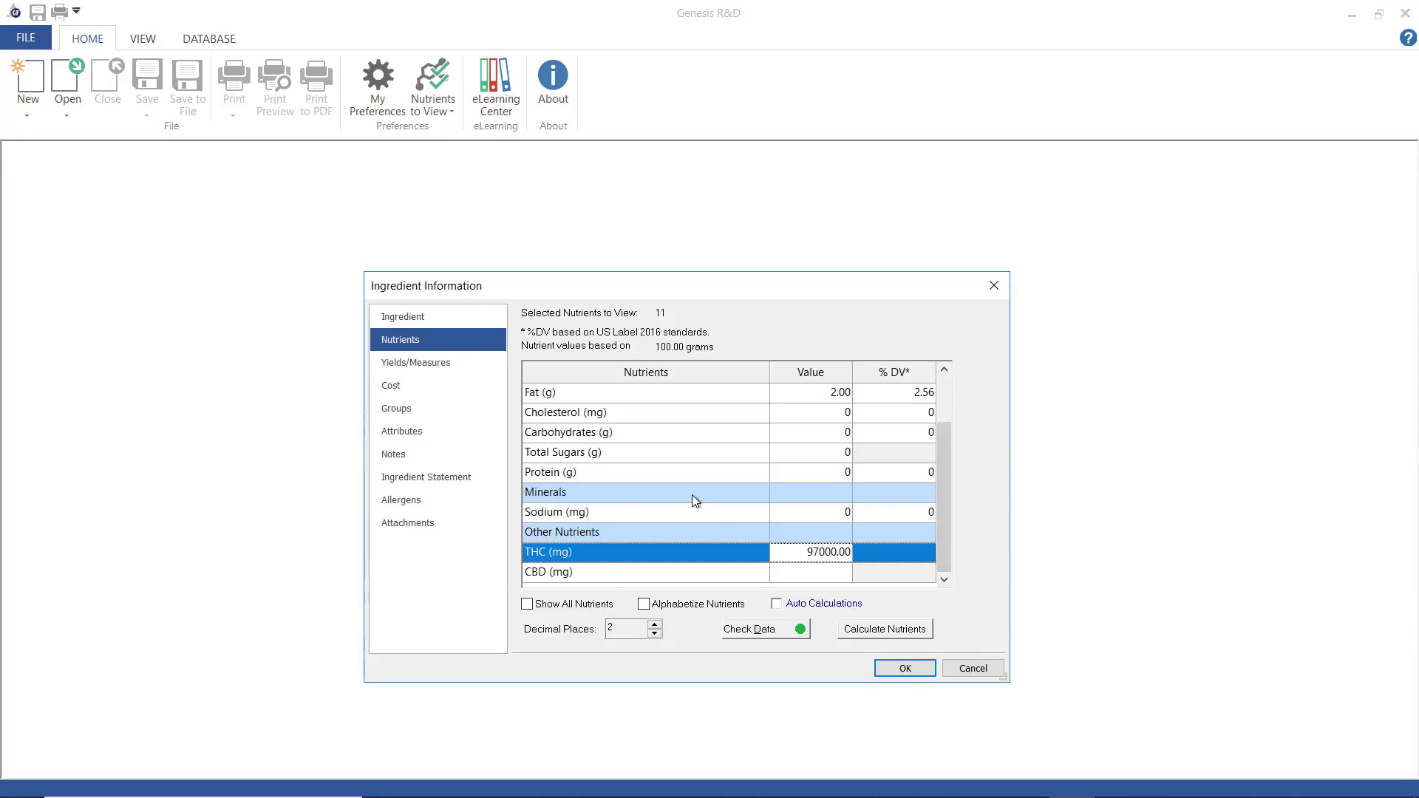
# - Examine the ingredient's yields and measures, cost, groups, attributes, notes and ingredient statement without changing them
pyautogui.click(448, 365)
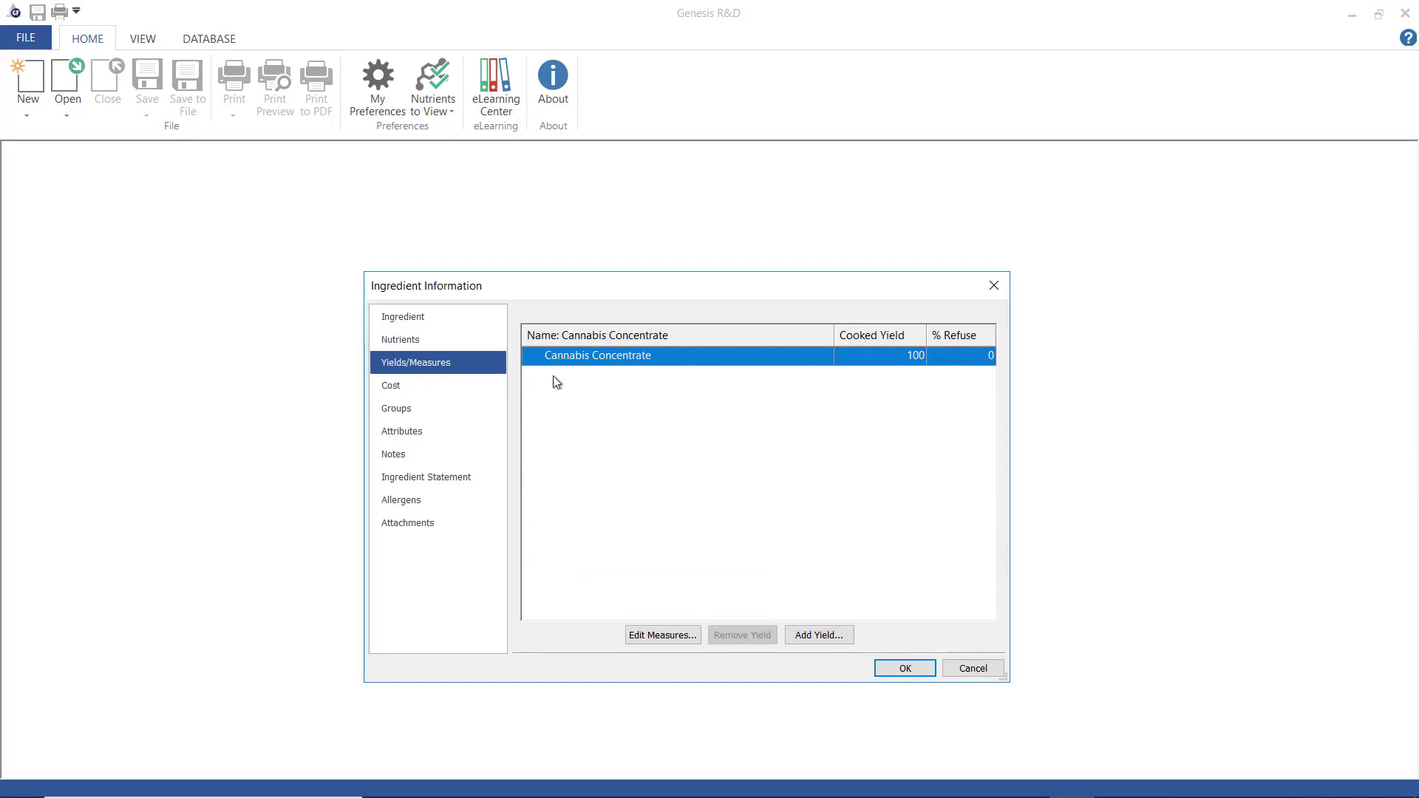
pyautogui.click(662, 634)
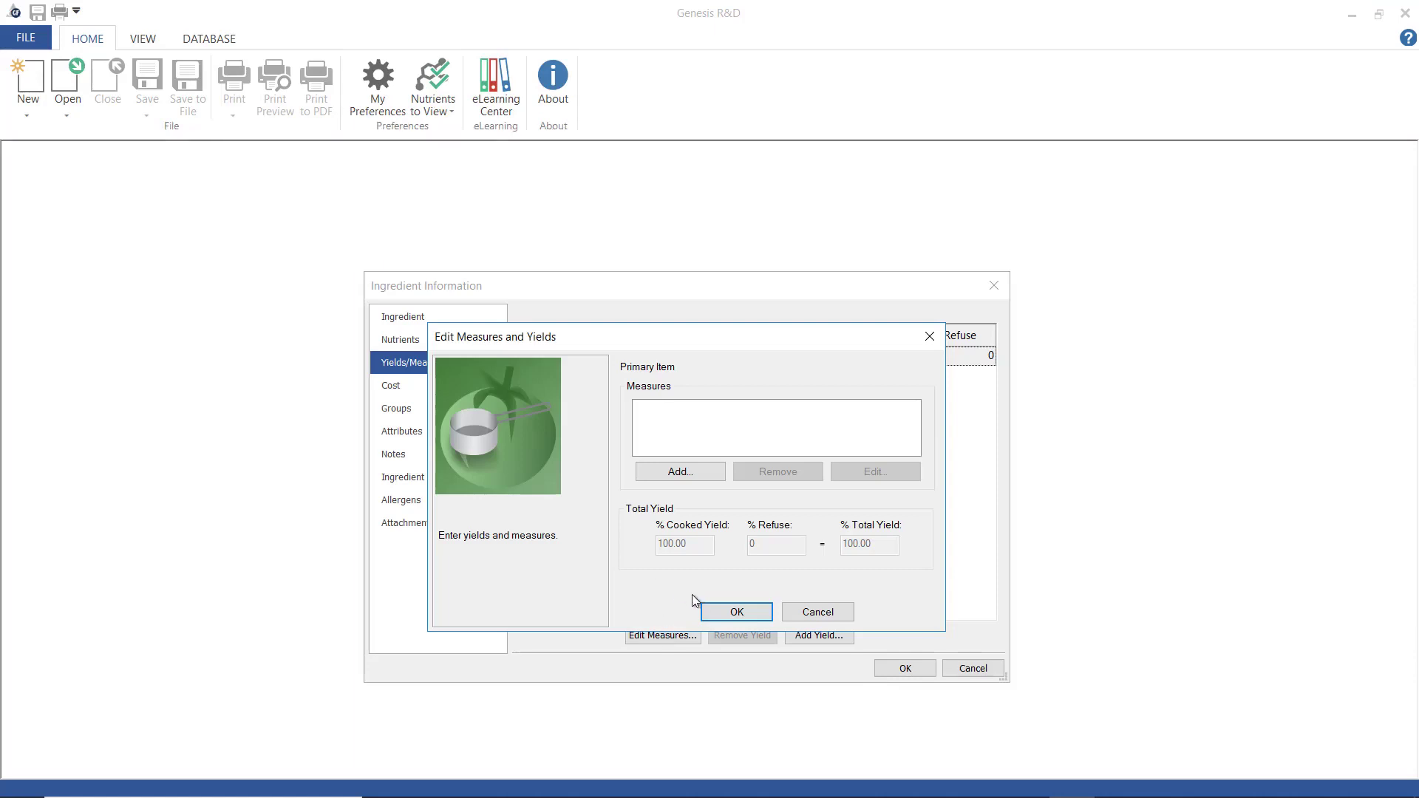
pyautogui.click(728, 611)
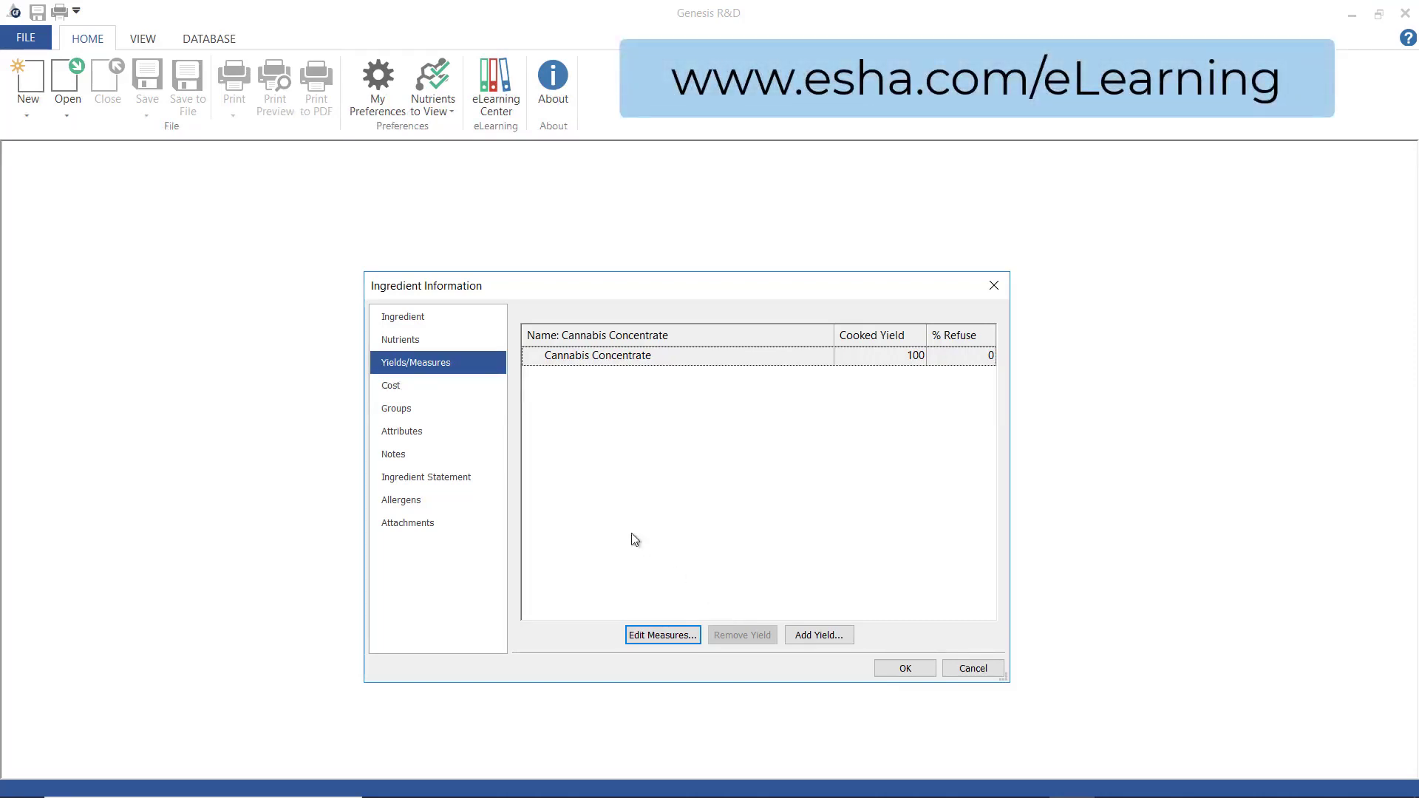
pyautogui.click(469, 379)
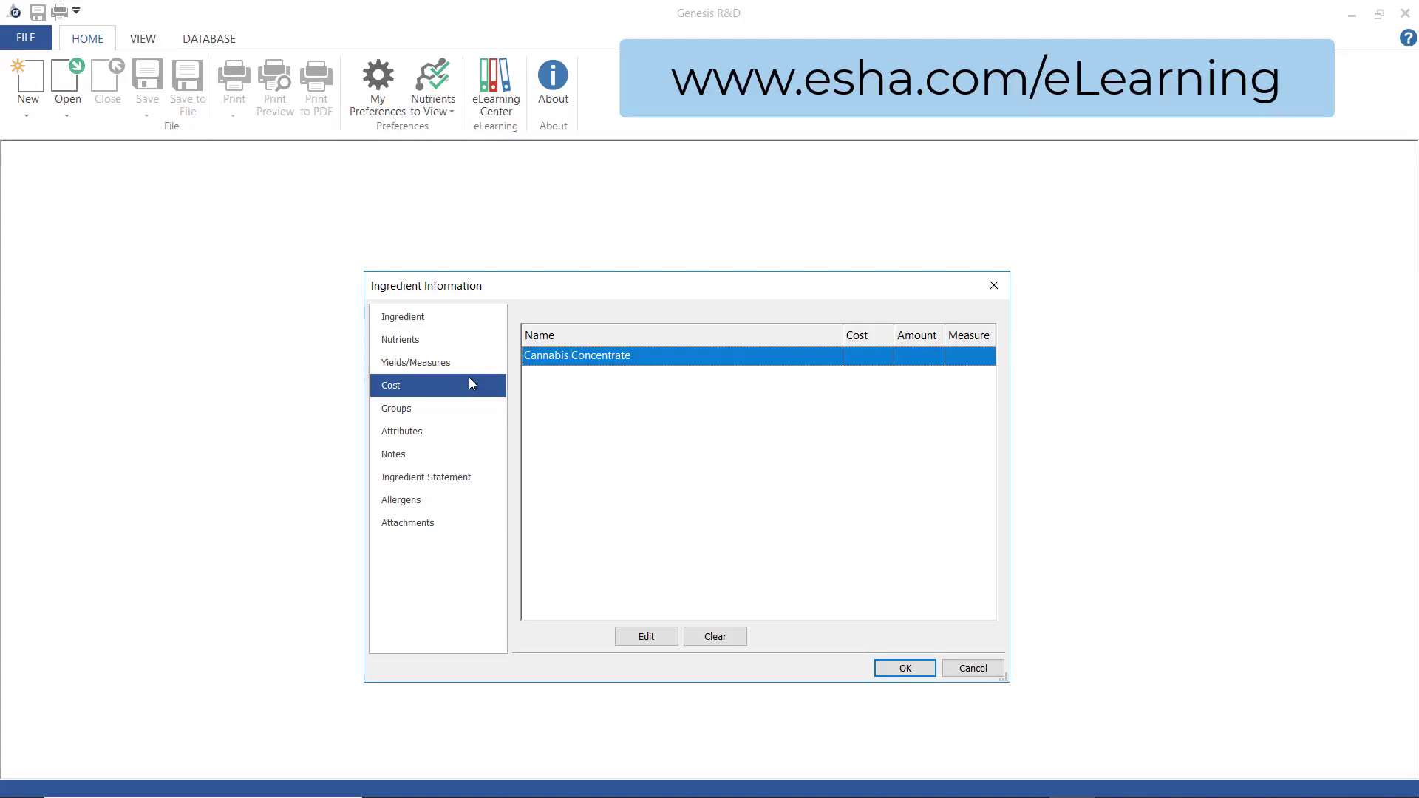
pyautogui.click(439, 414)
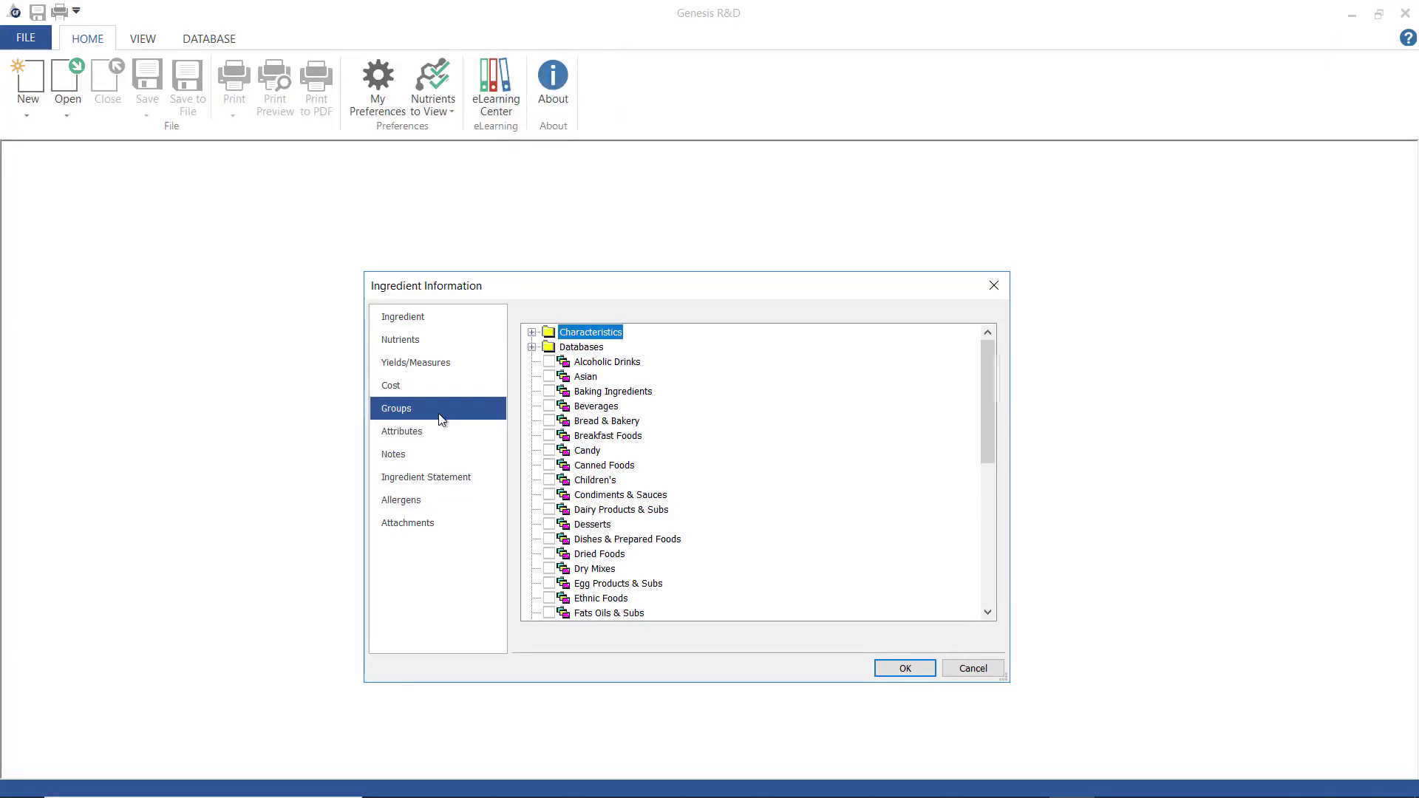
pyautogui.click(449, 435)
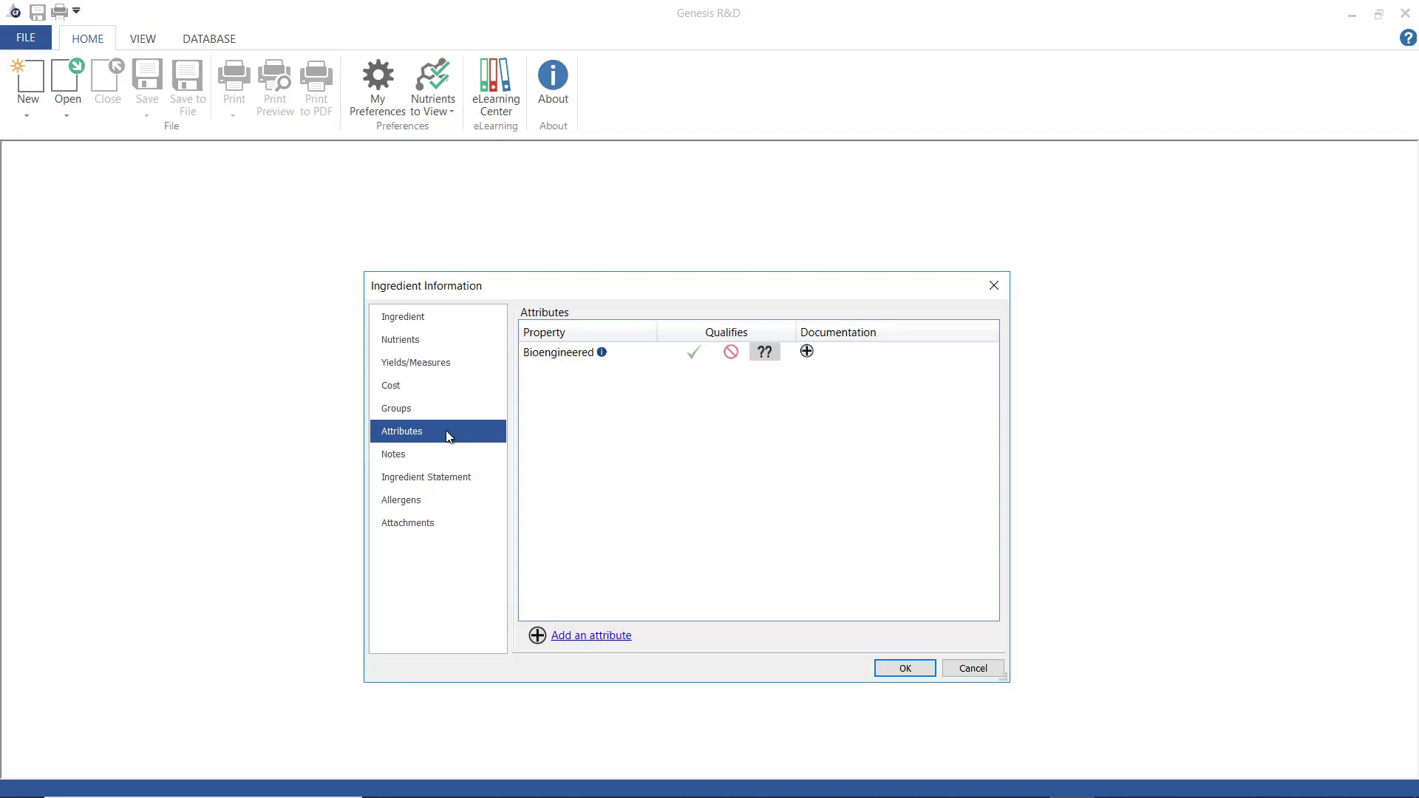
pyautogui.click(411, 456)
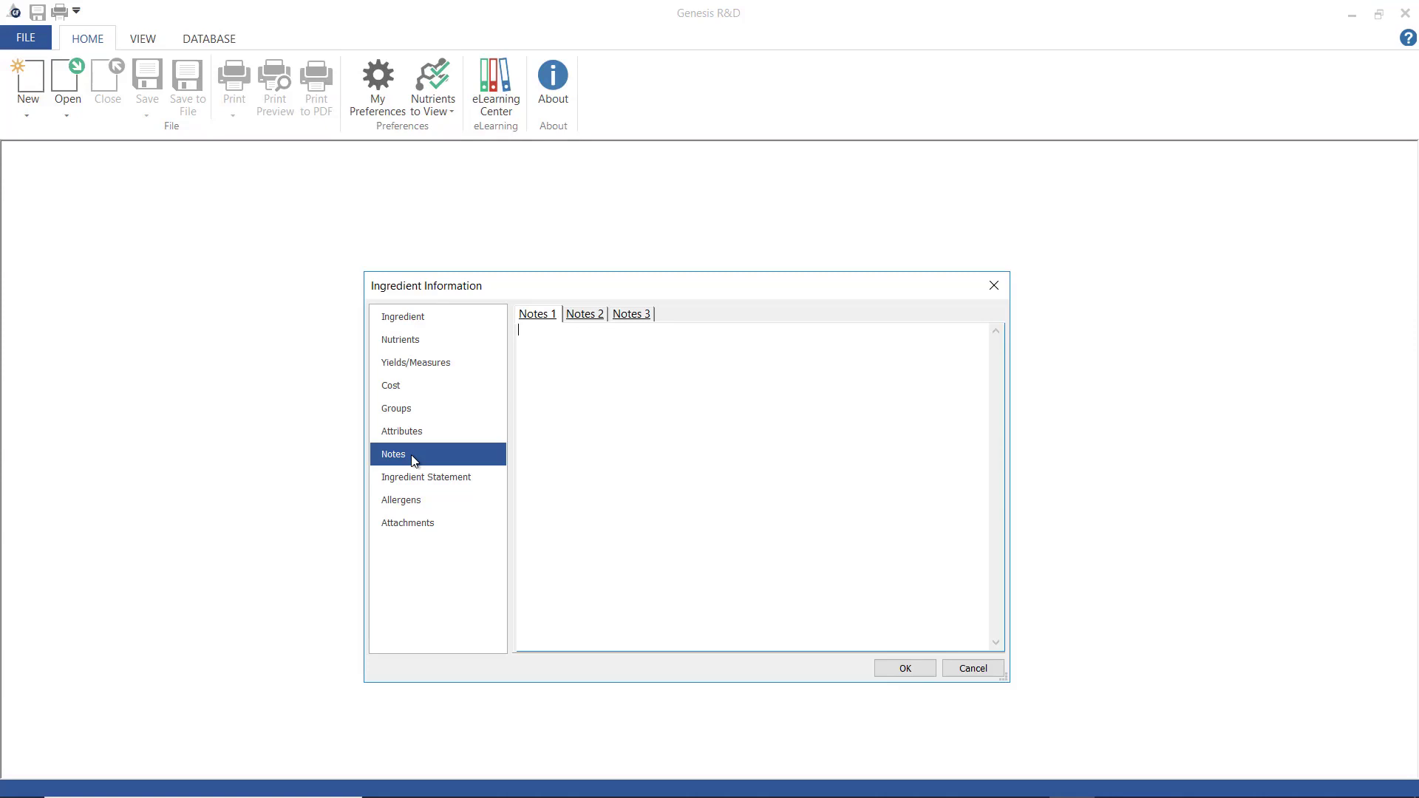
pyautogui.click(393, 481)
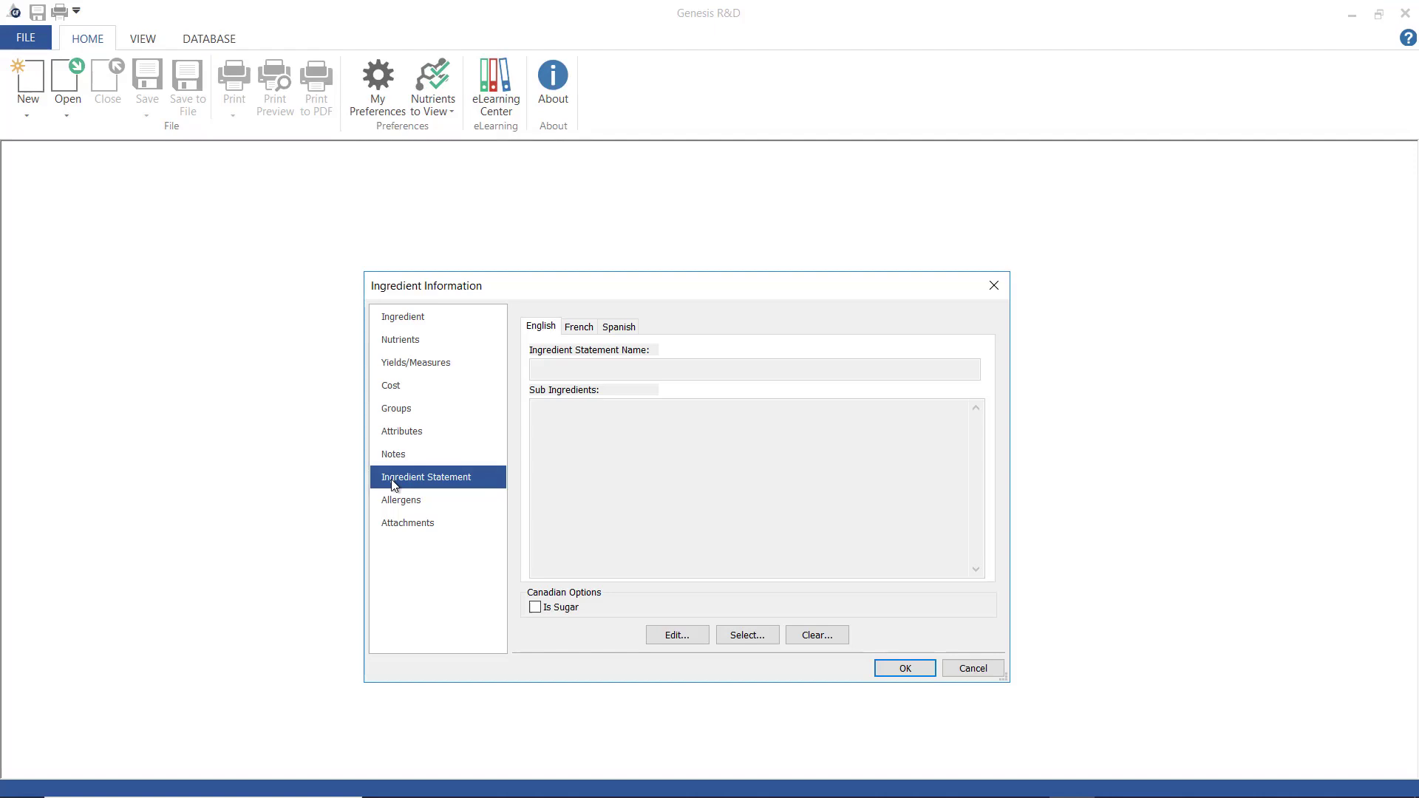
# - Clear all allergens from the ingredient and view its attachments
pyautogui.click(385, 504)
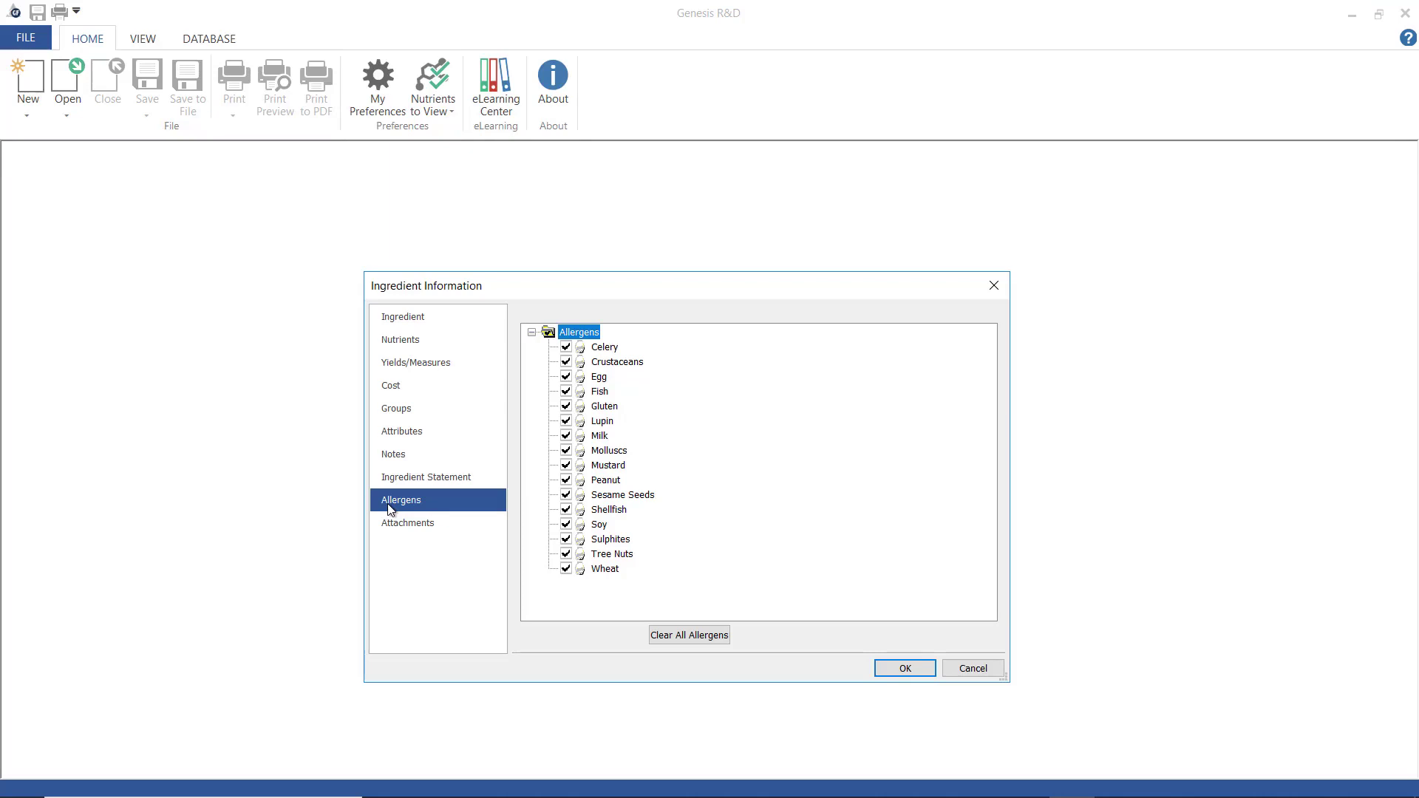
pyautogui.click(687, 637)
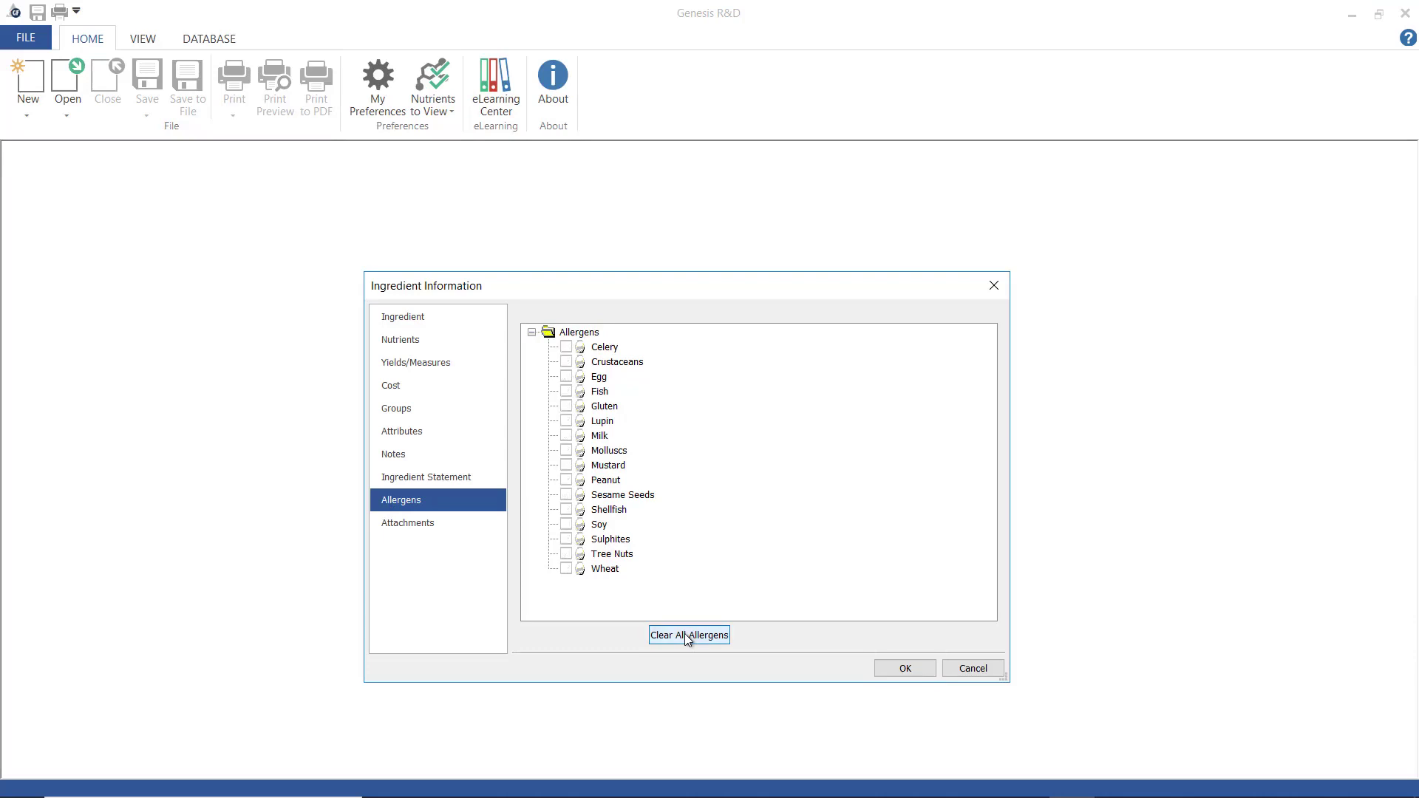
pyautogui.click(442, 523)
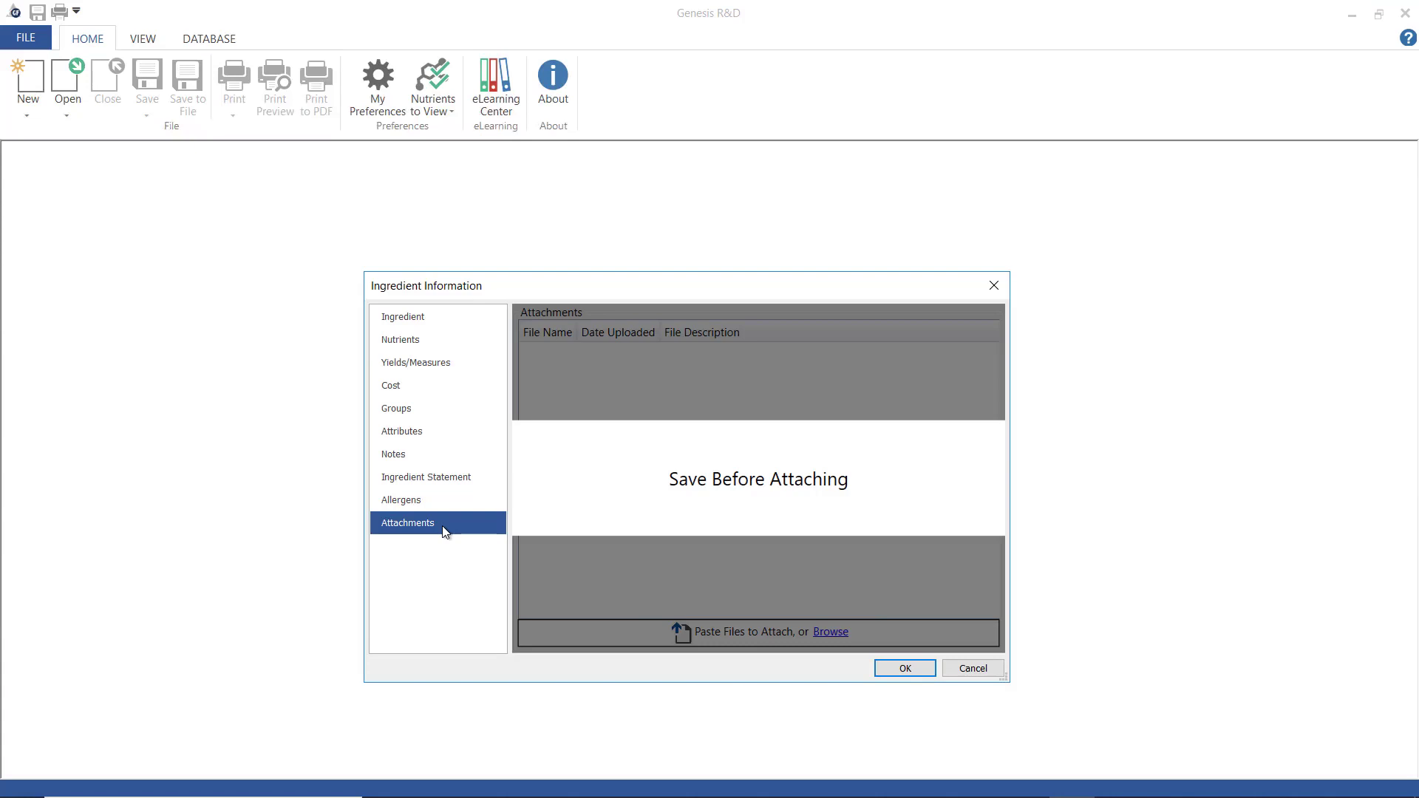
# - Accept the ingredient information and save the ingredient under the name Cannabis Concentrate
pyautogui.click(896, 668)
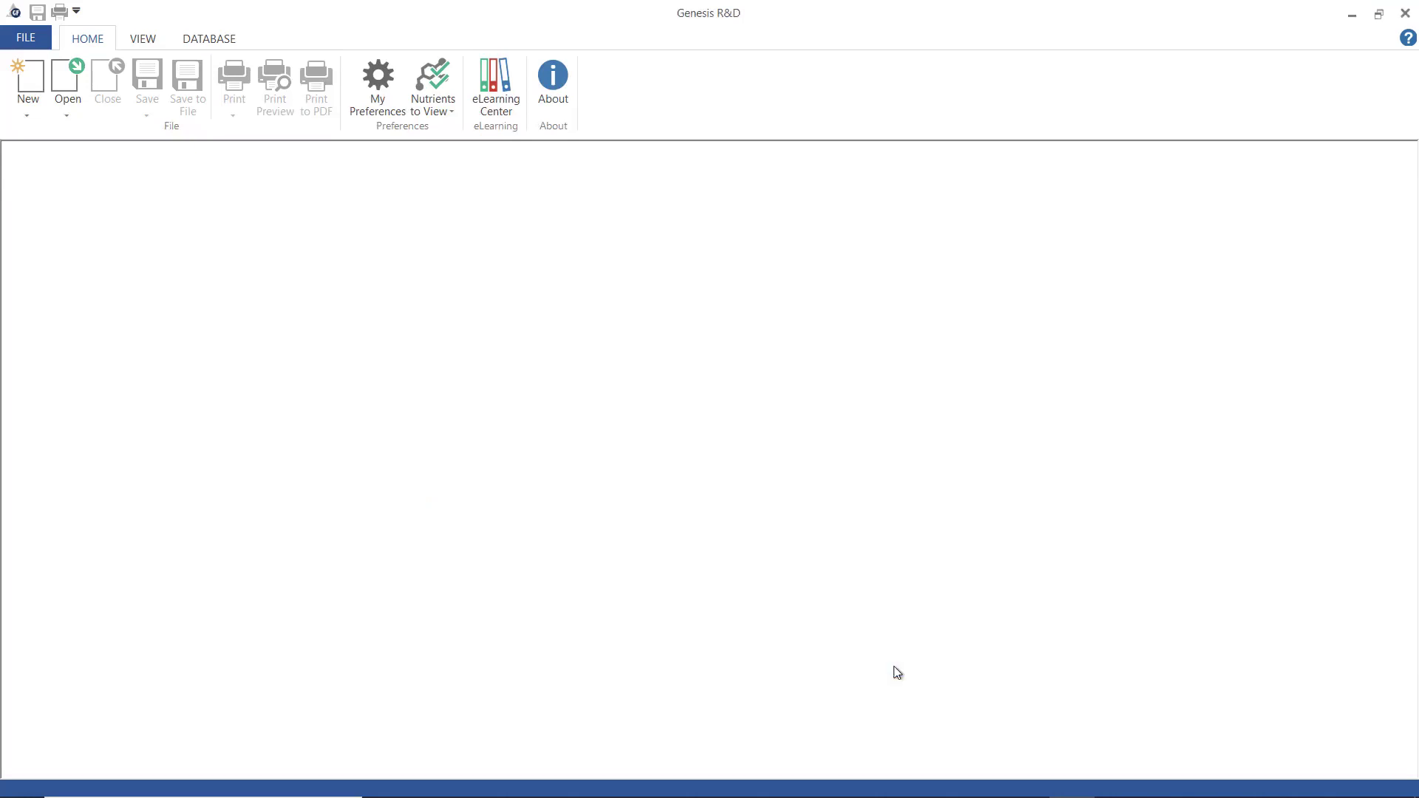
pyautogui.click(37, 13)
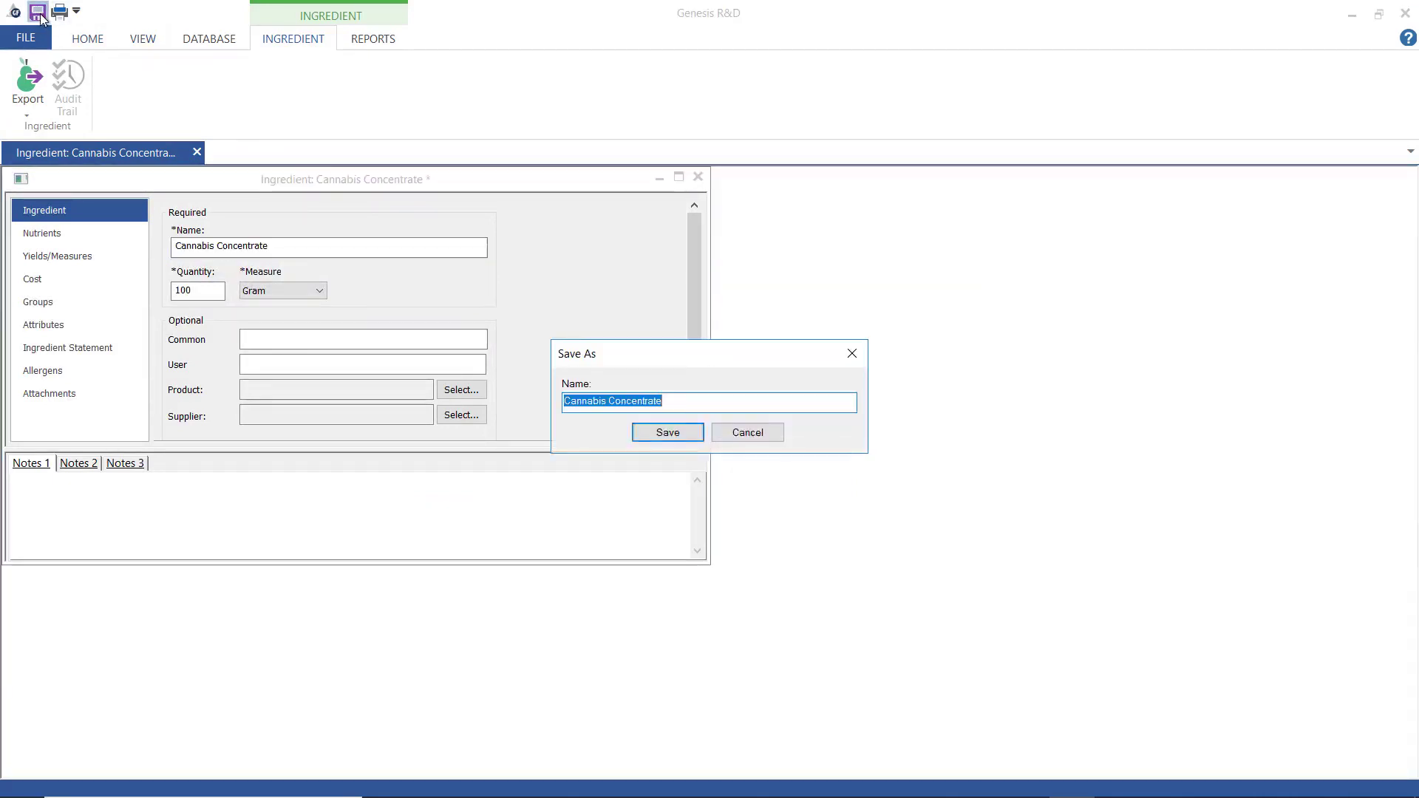
pyautogui.click(676, 431)
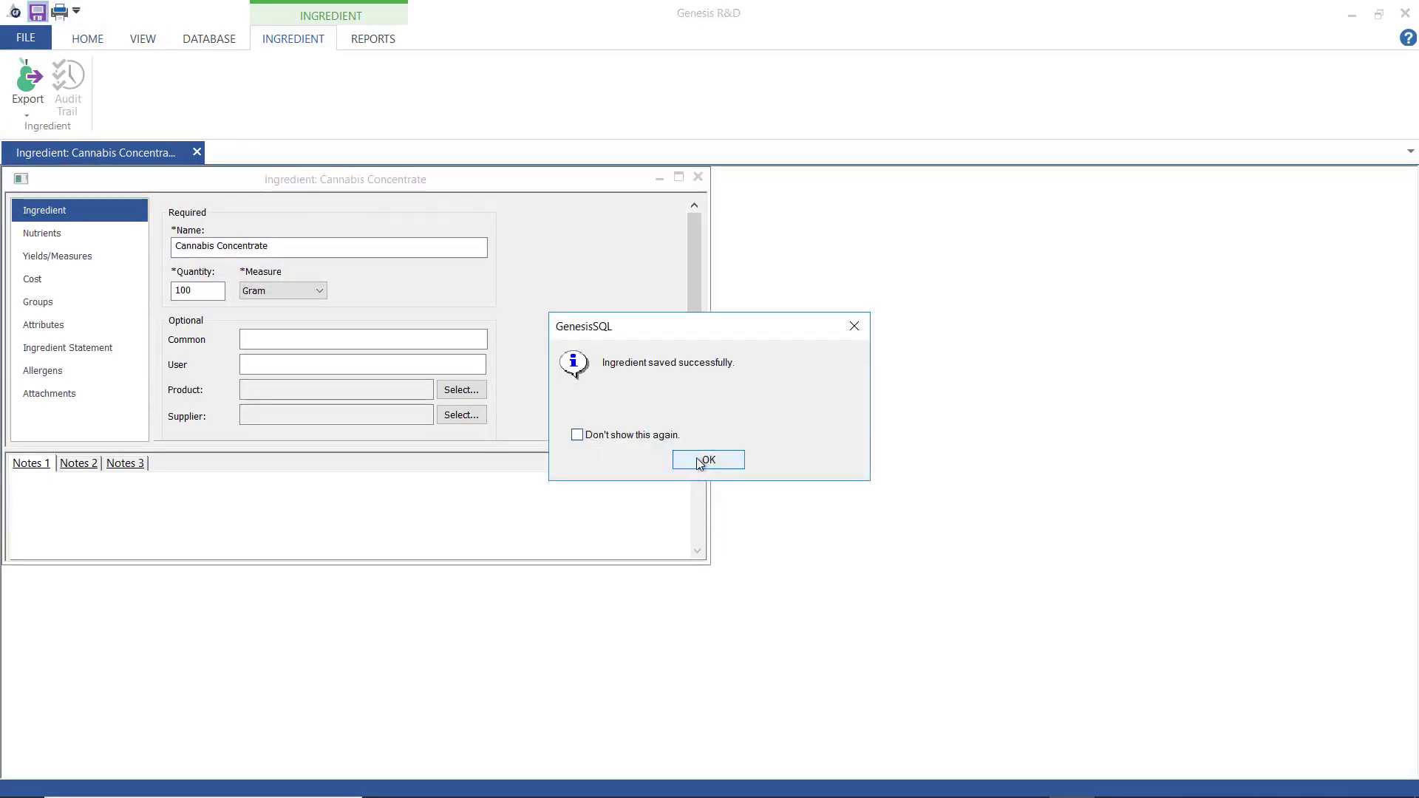
pyautogui.click(697, 459)
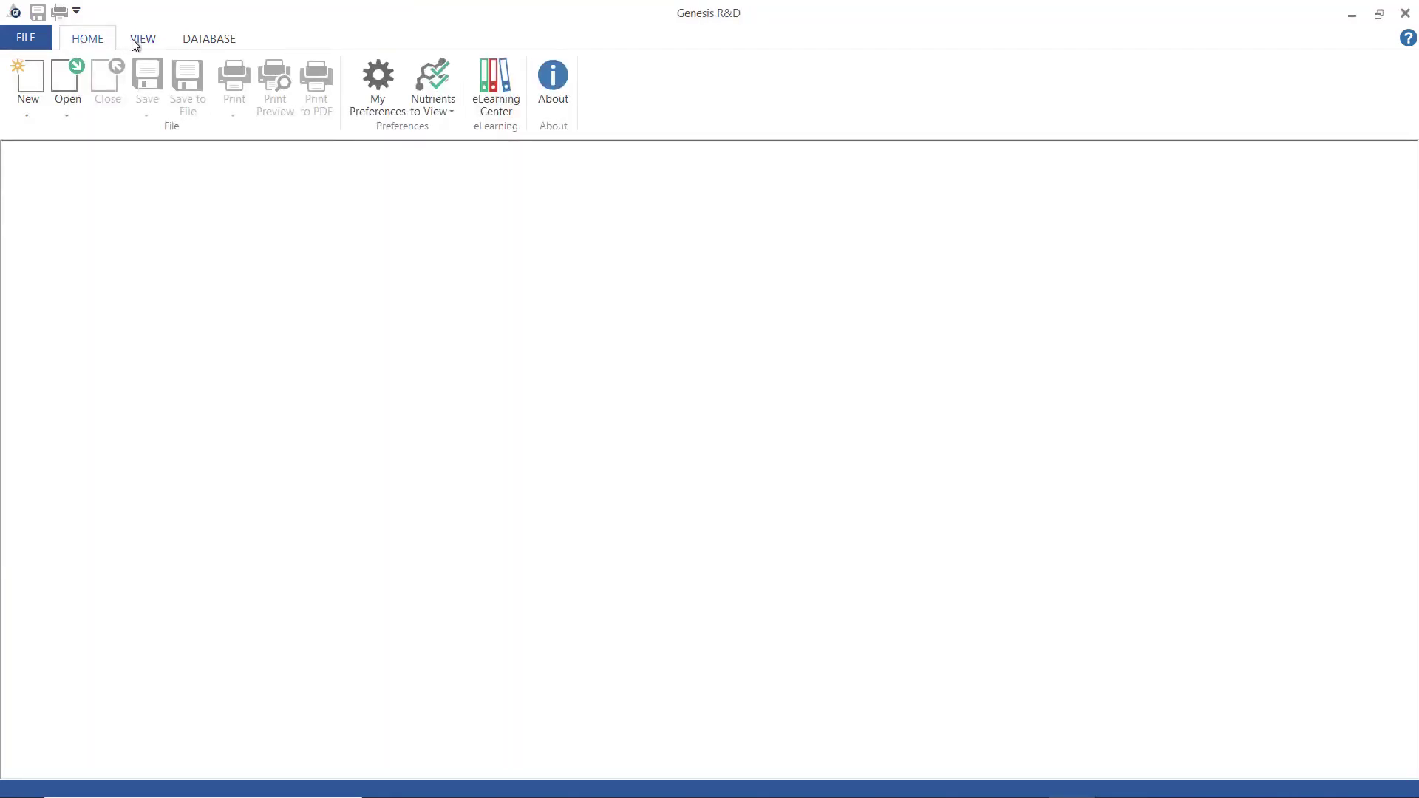
# - Create a new recipe named My Magic Brownies that makes 8 servings
pyautogui.click(25, 111)
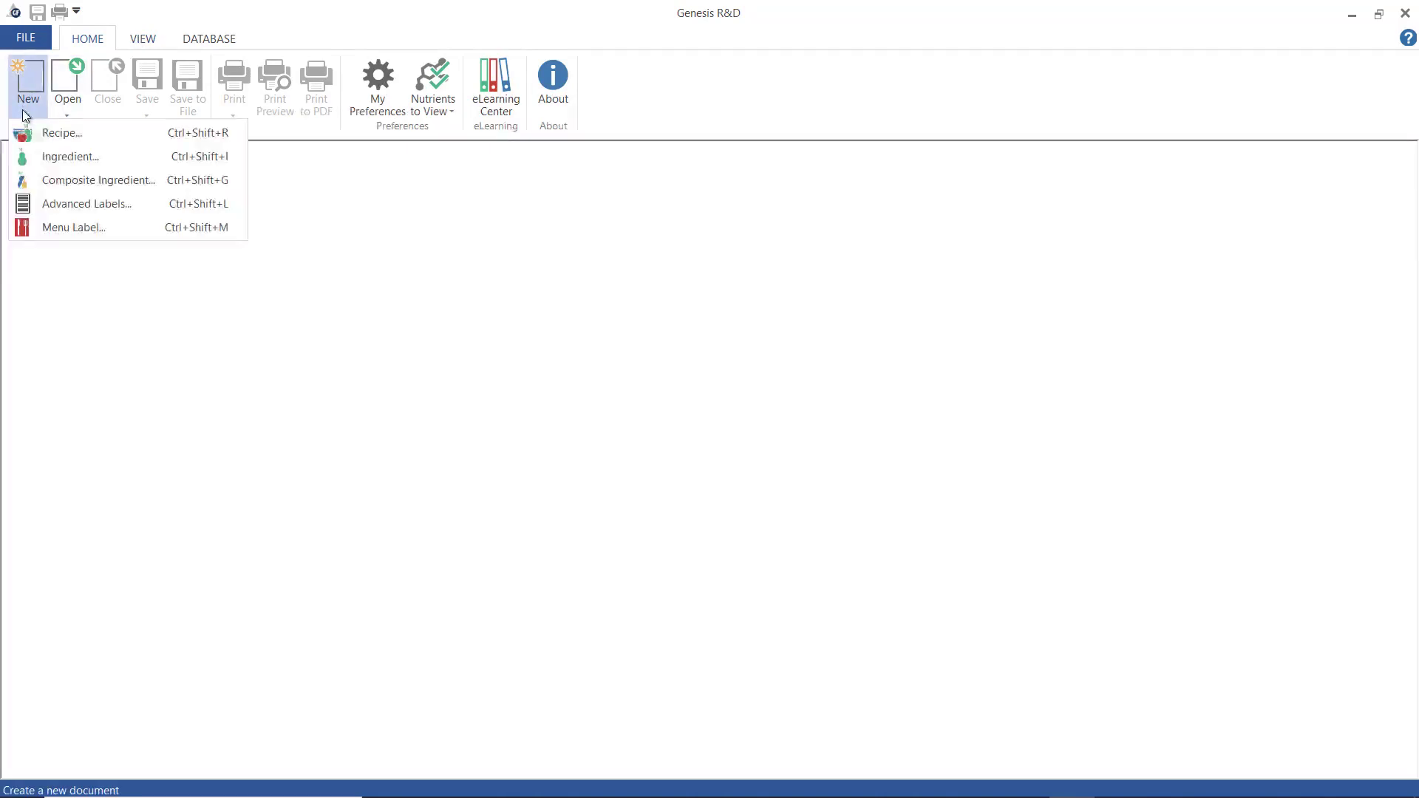
pyautogui.click(45, 136)
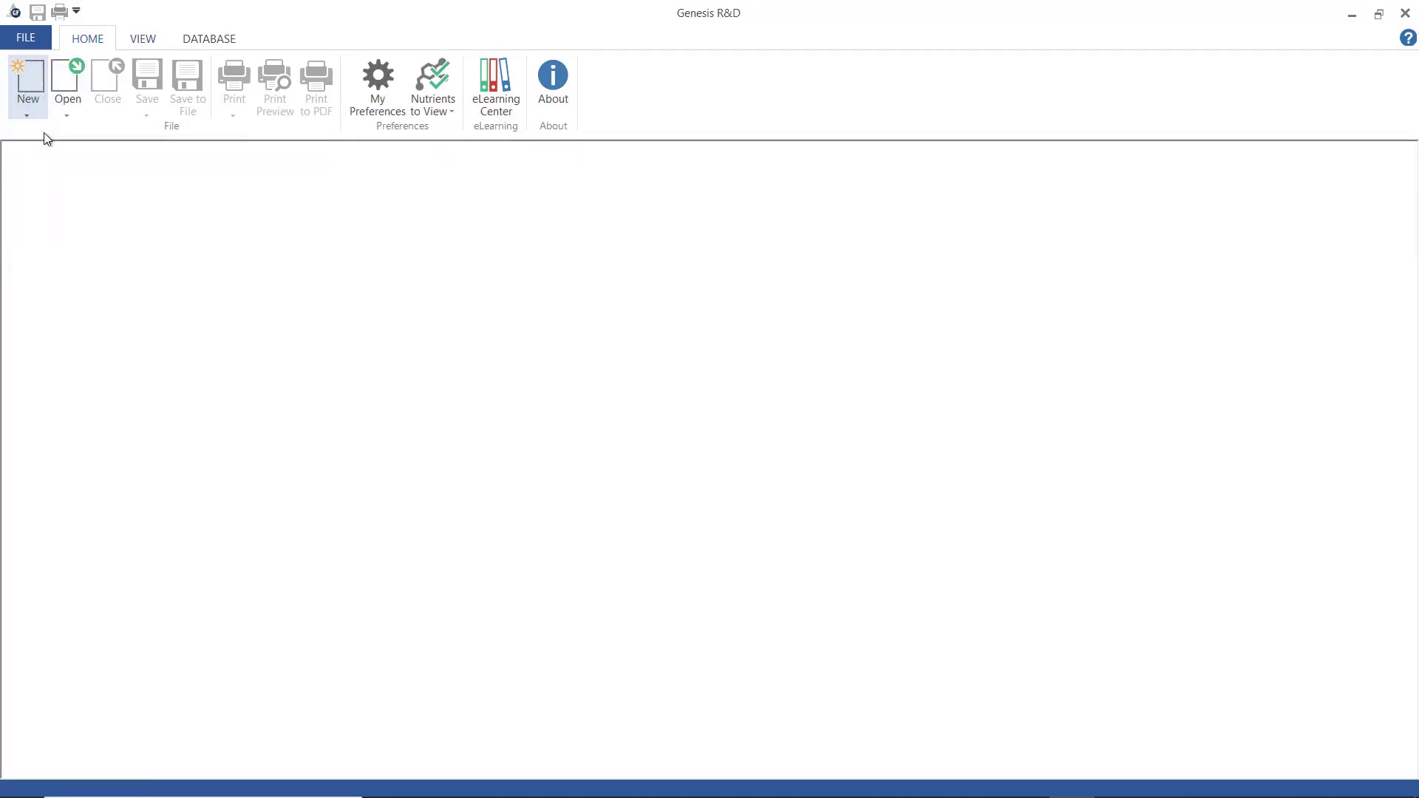
pyautogui.write('My Mag')
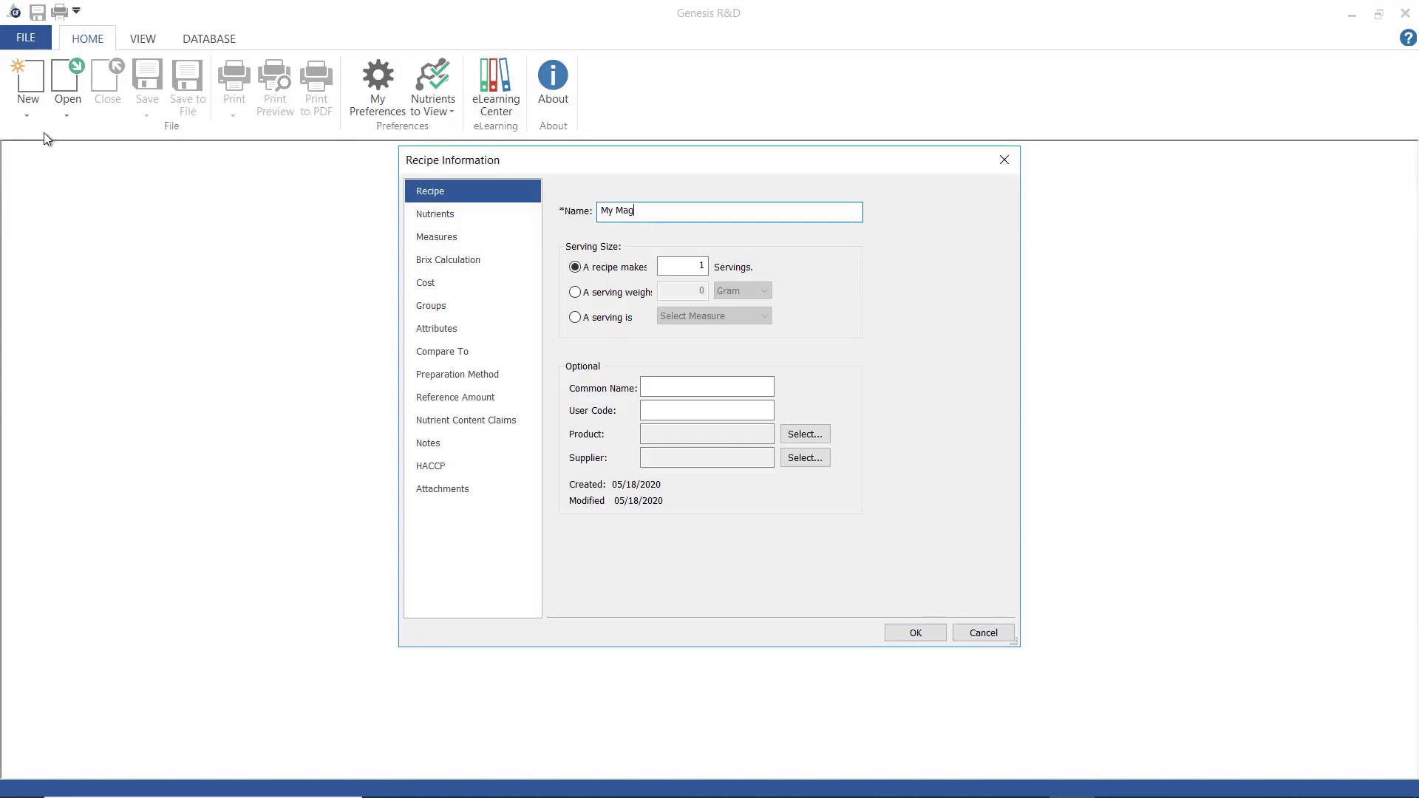
pyautogui.write('ic Brownies')
pyautogui.click(686, 265)
pyautogui.write('8')
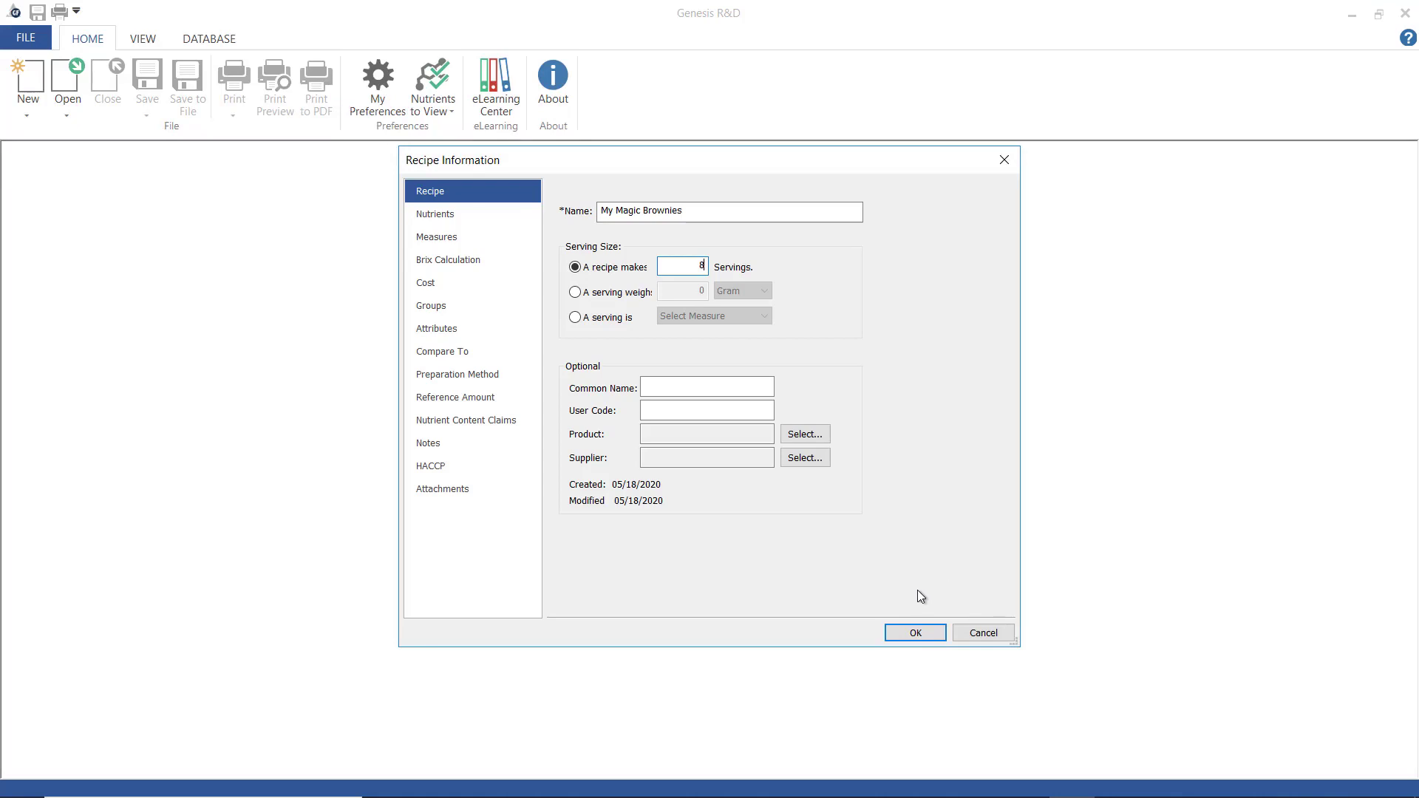
pyautogui.click(914, 632)
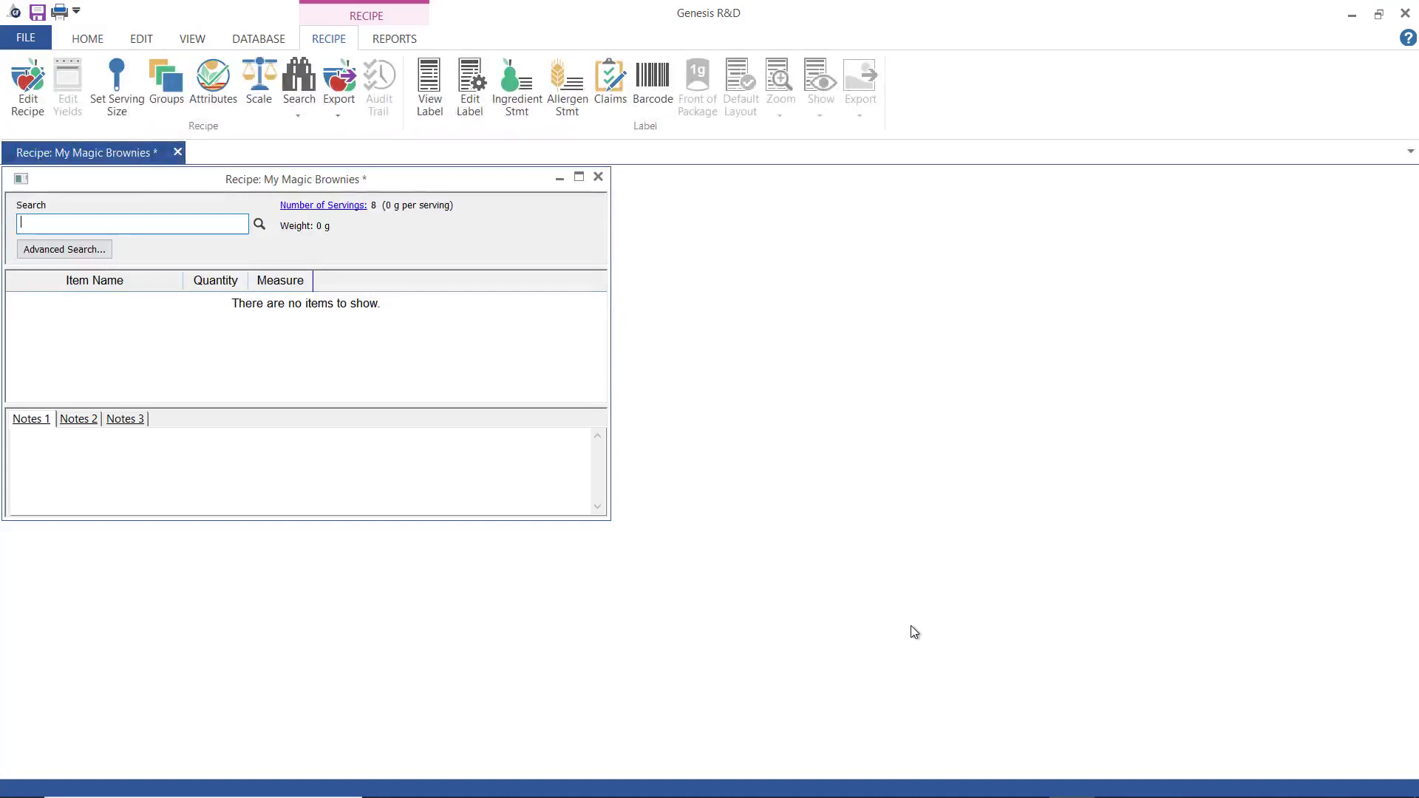
# - Search for flour as a recipe item and refine the search to flour white unbleached gold medal
pyautogui.write('flour')
pyautogui.press('Return')
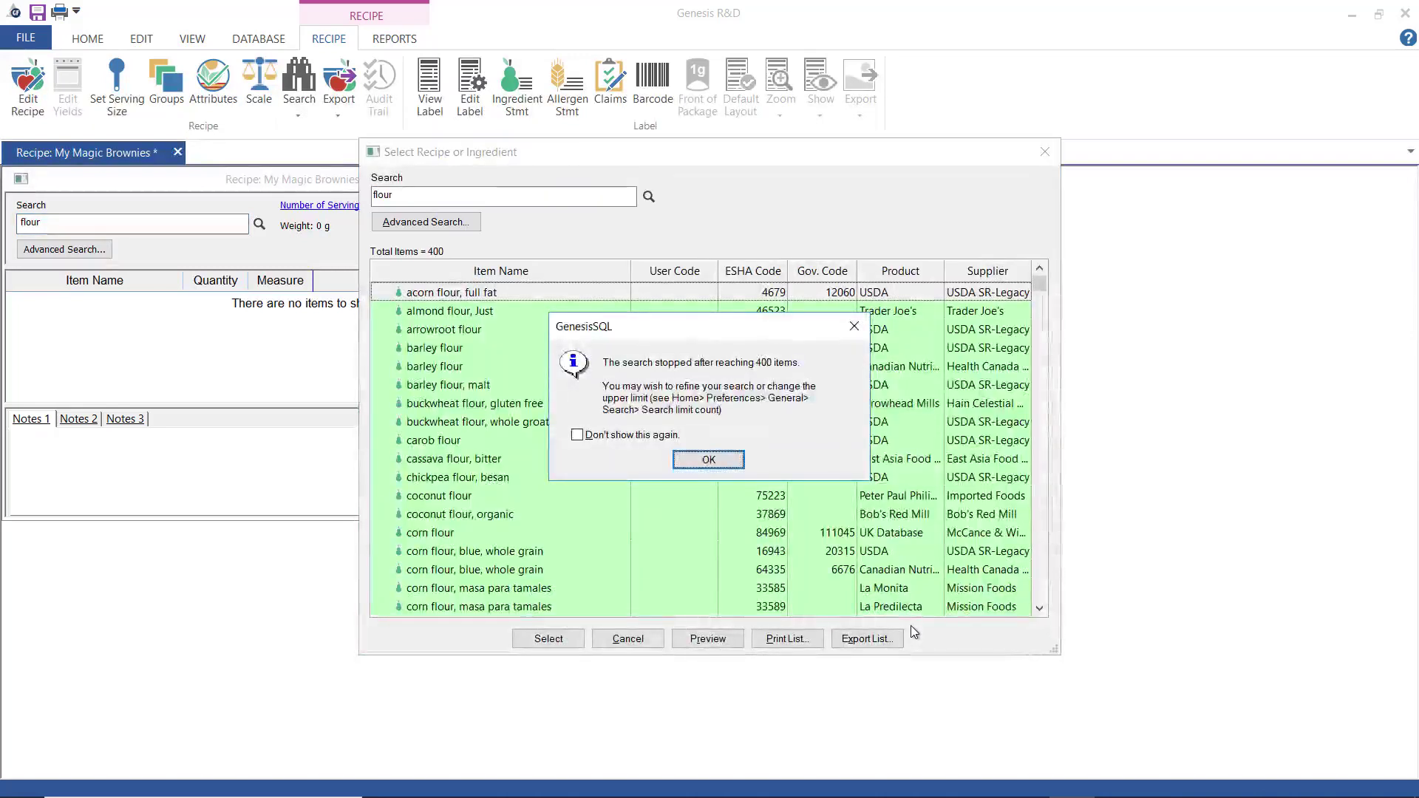
pyautogui.click(738, 459)
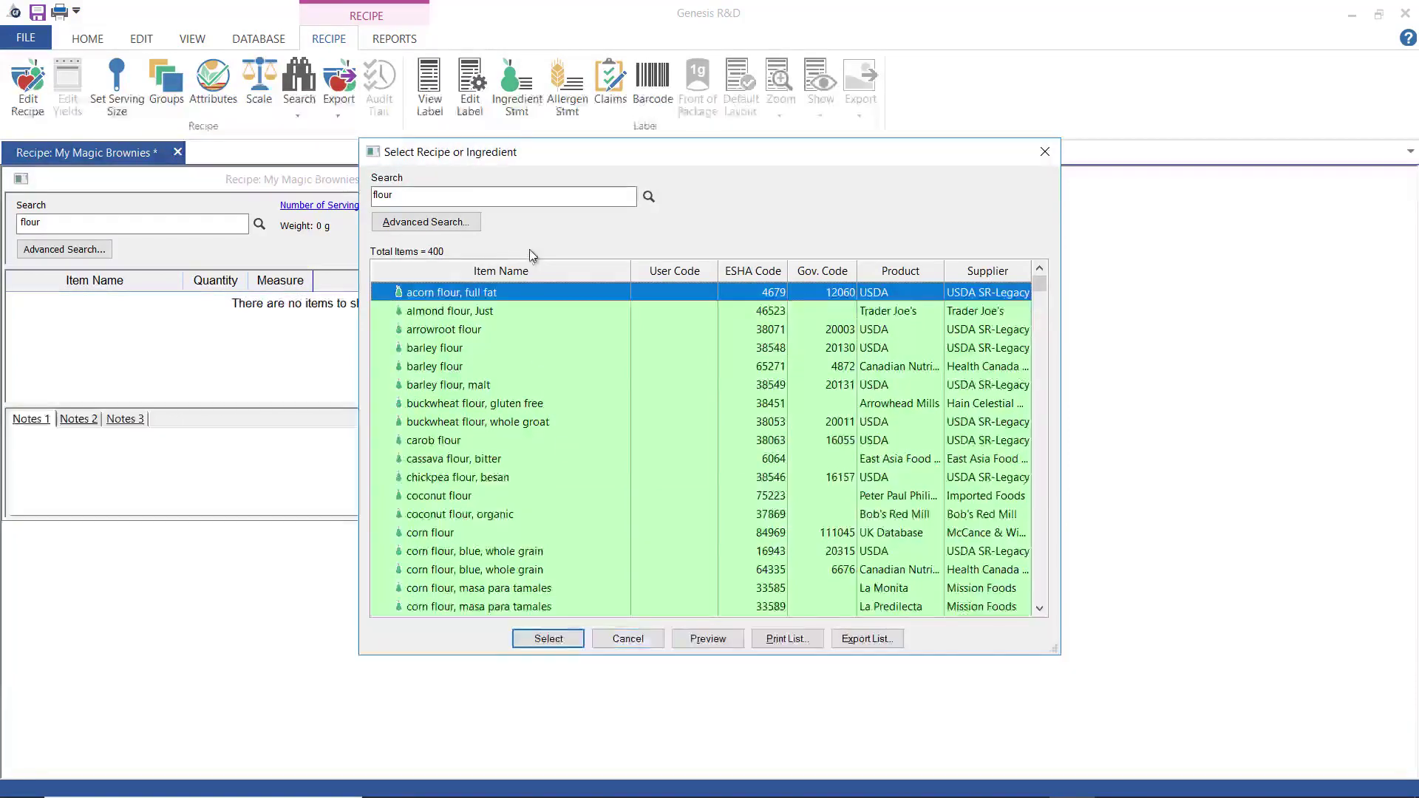
pyautogui.click(500, 195)
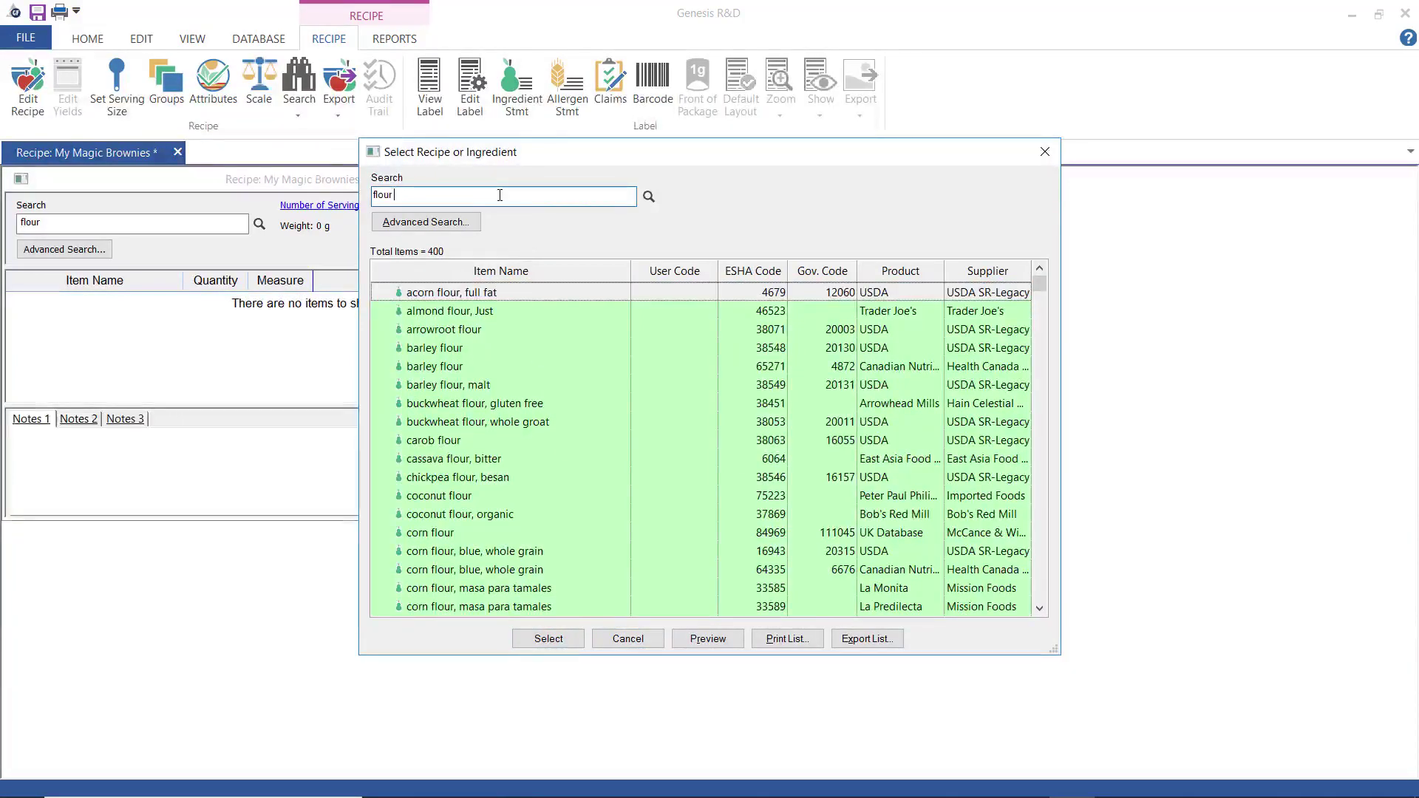
pyautogui.write('white unbleac')
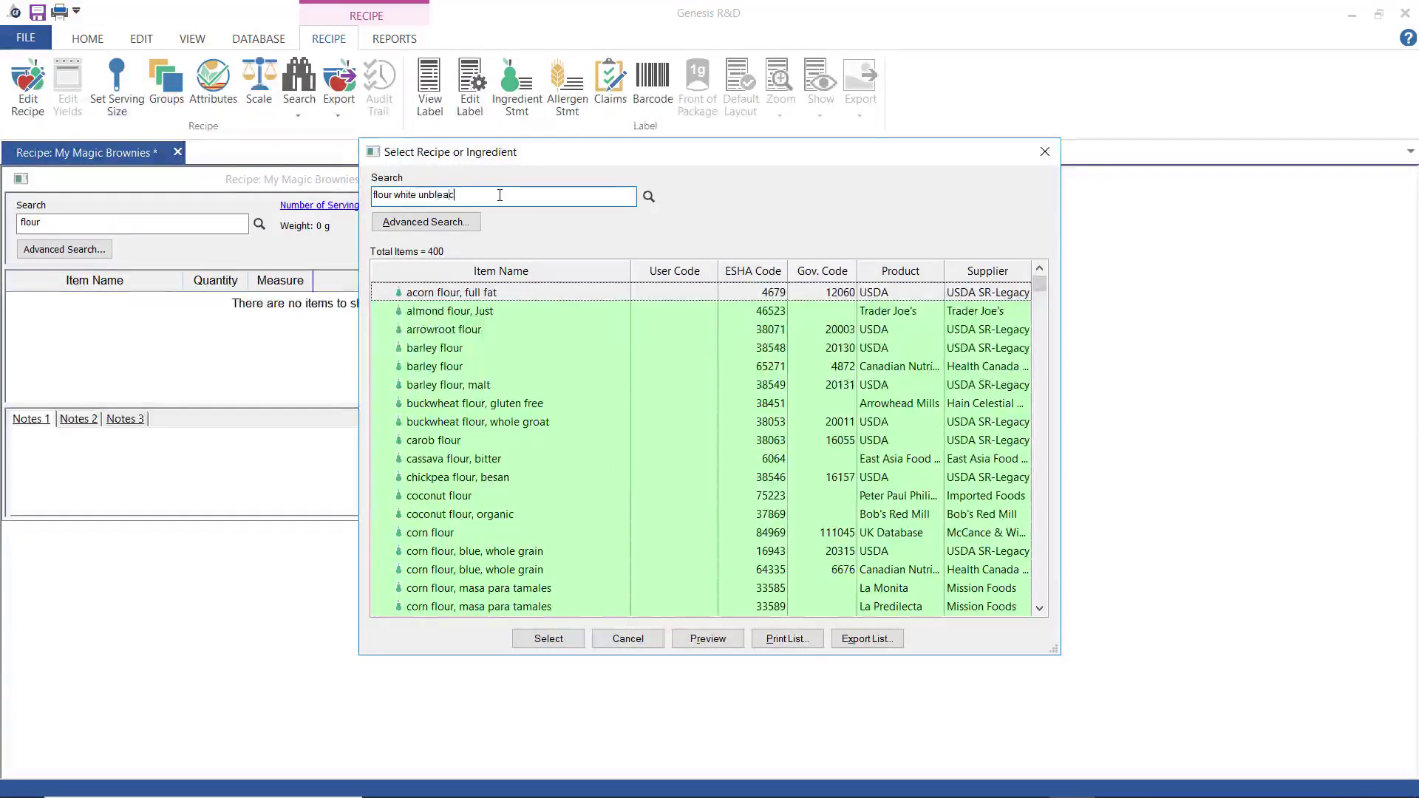
pyautogui.write('hed gold medal')
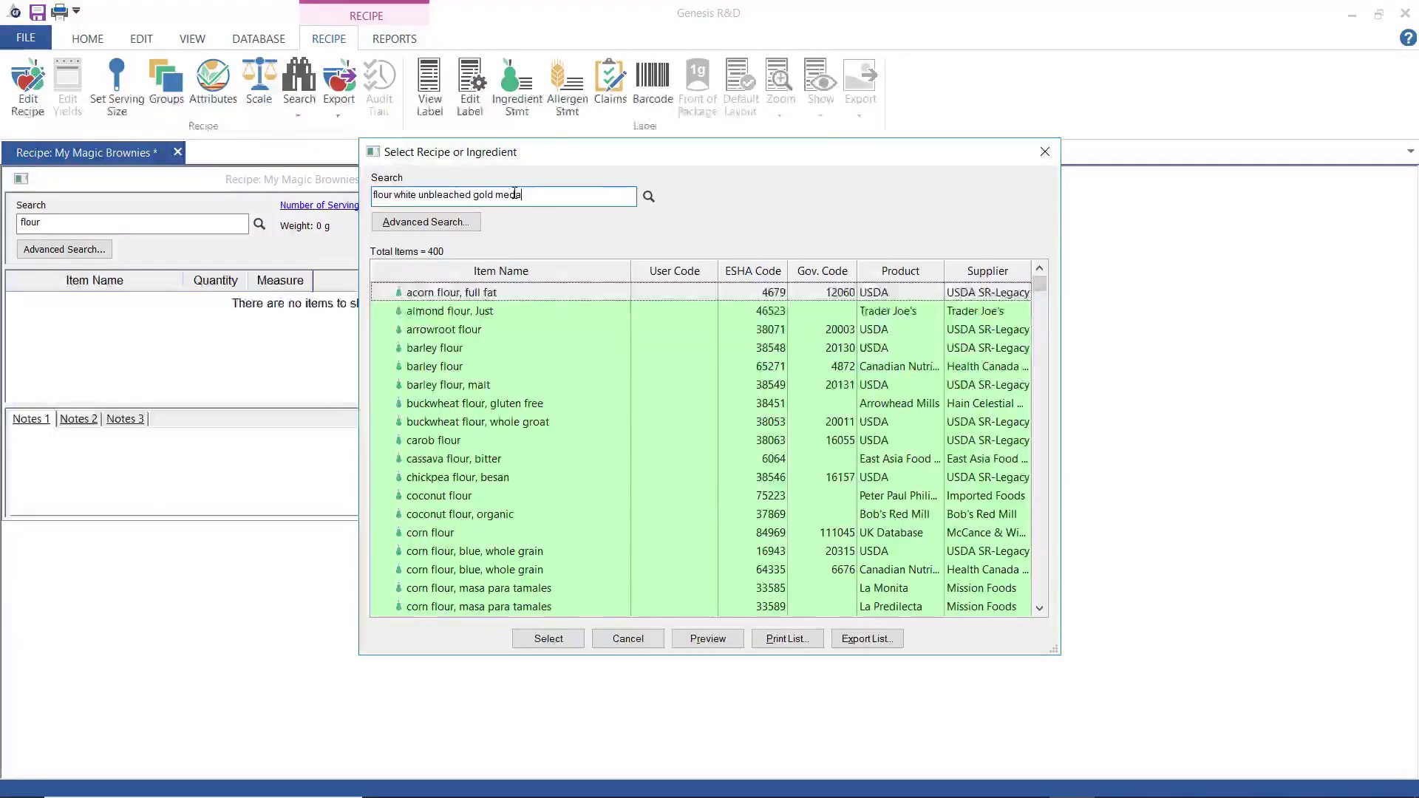
pyautogui.click(650, 200)
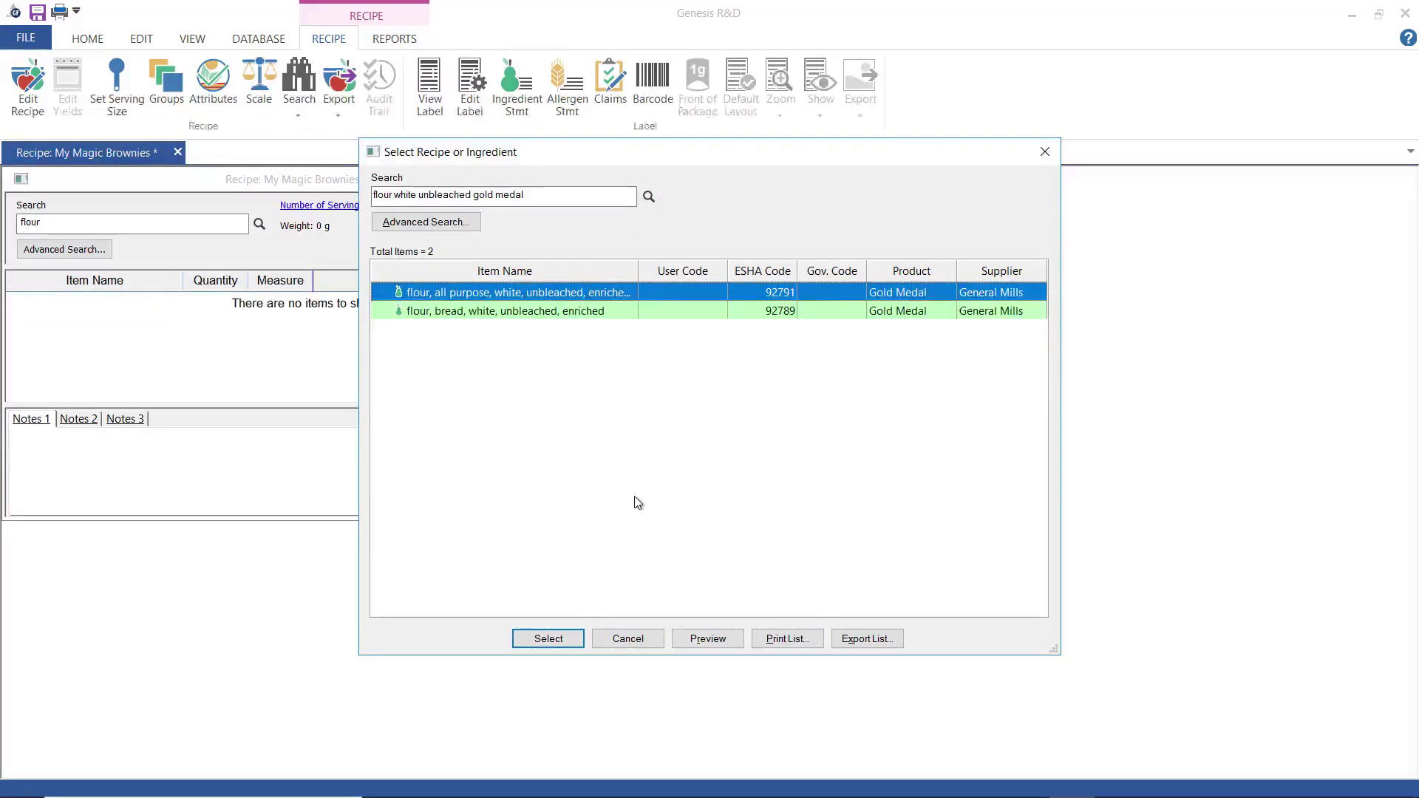
# - Add 1 cup of the Gold Medal all purpose, white, unbleached, enriched, organic flour to the recipe
pyautogui.doubleClick(551, 300)
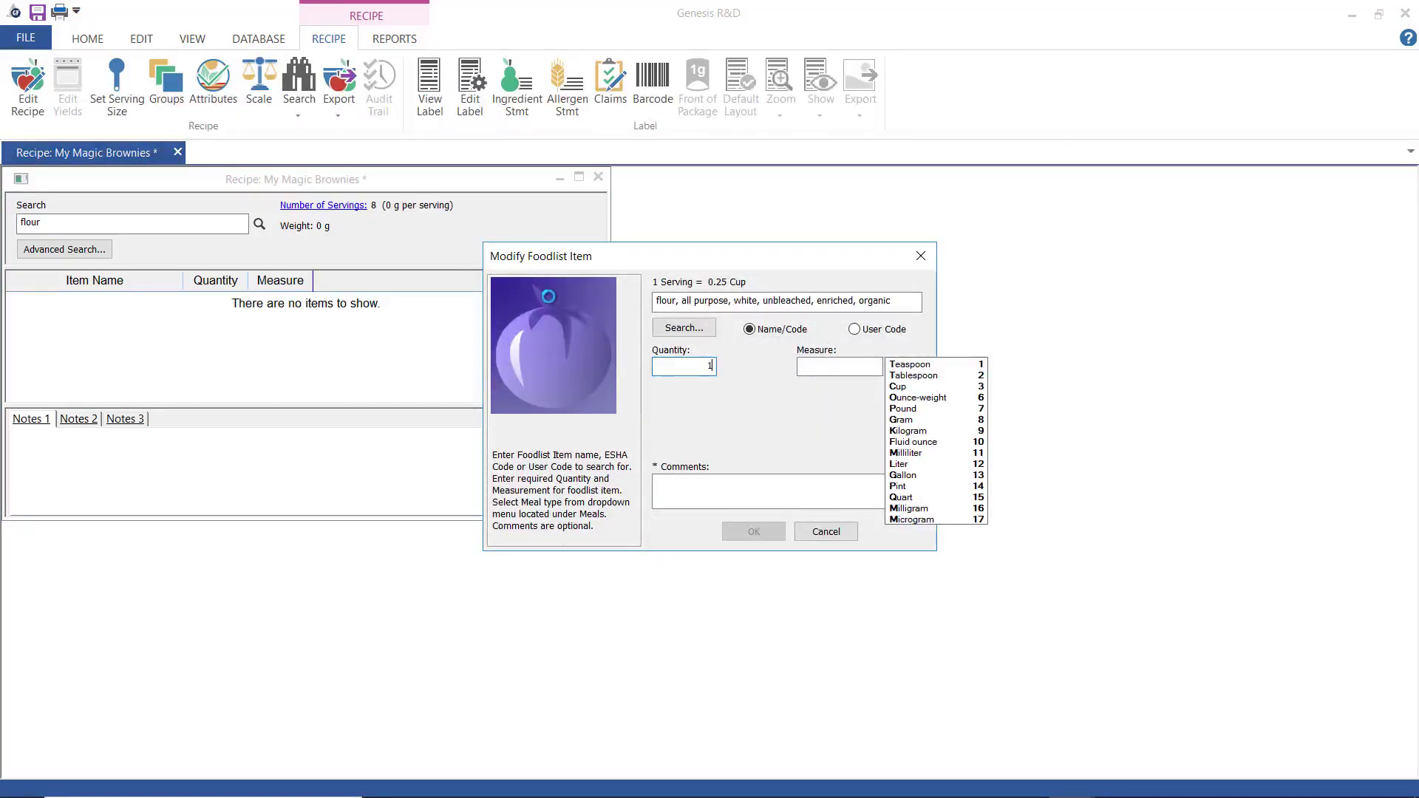
pyautogui.click(900, 387)
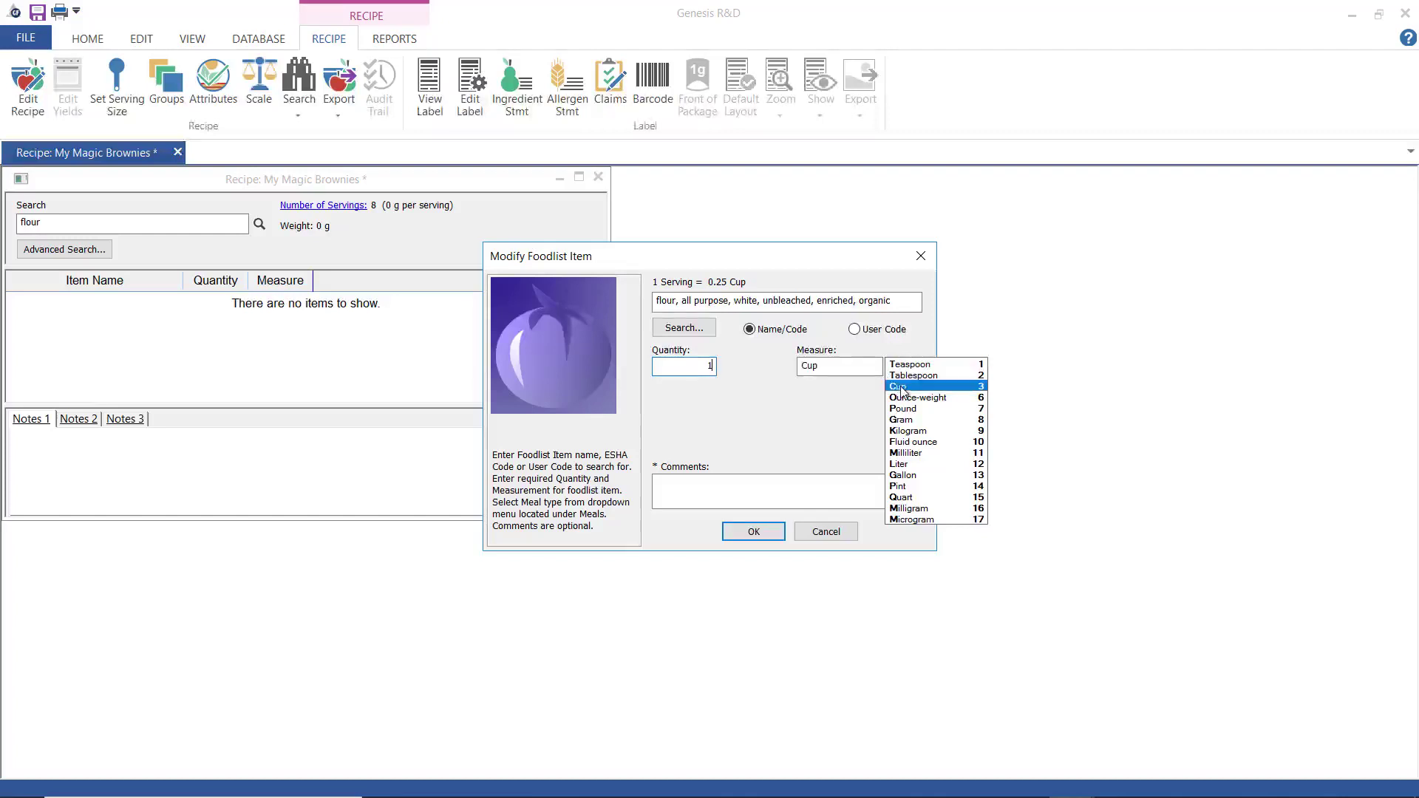
pyautogui.click(765, 531)
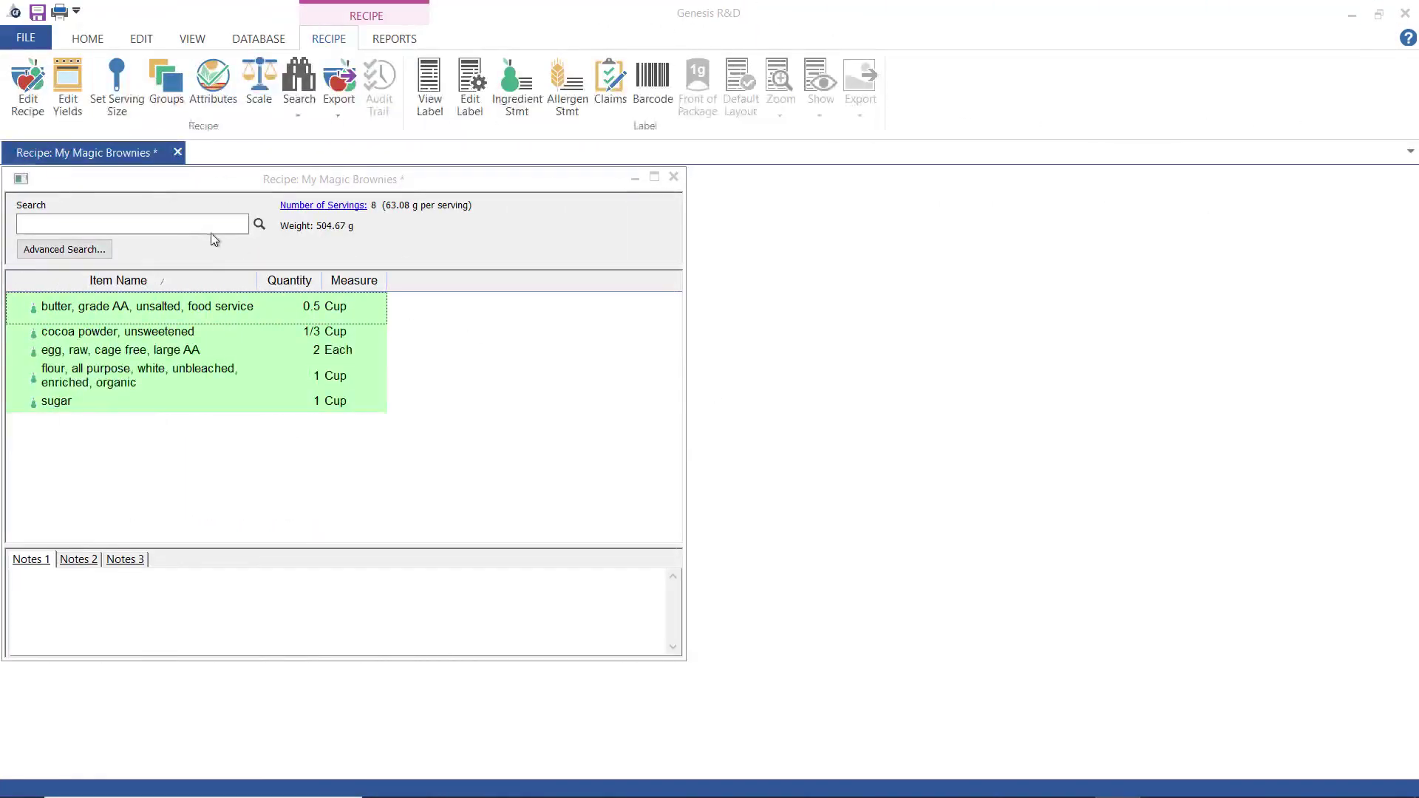
# - Search for cannabis and add 40 milligrams of Cannabis Concentrate to the recipe
pyautogui.click(205, 222)
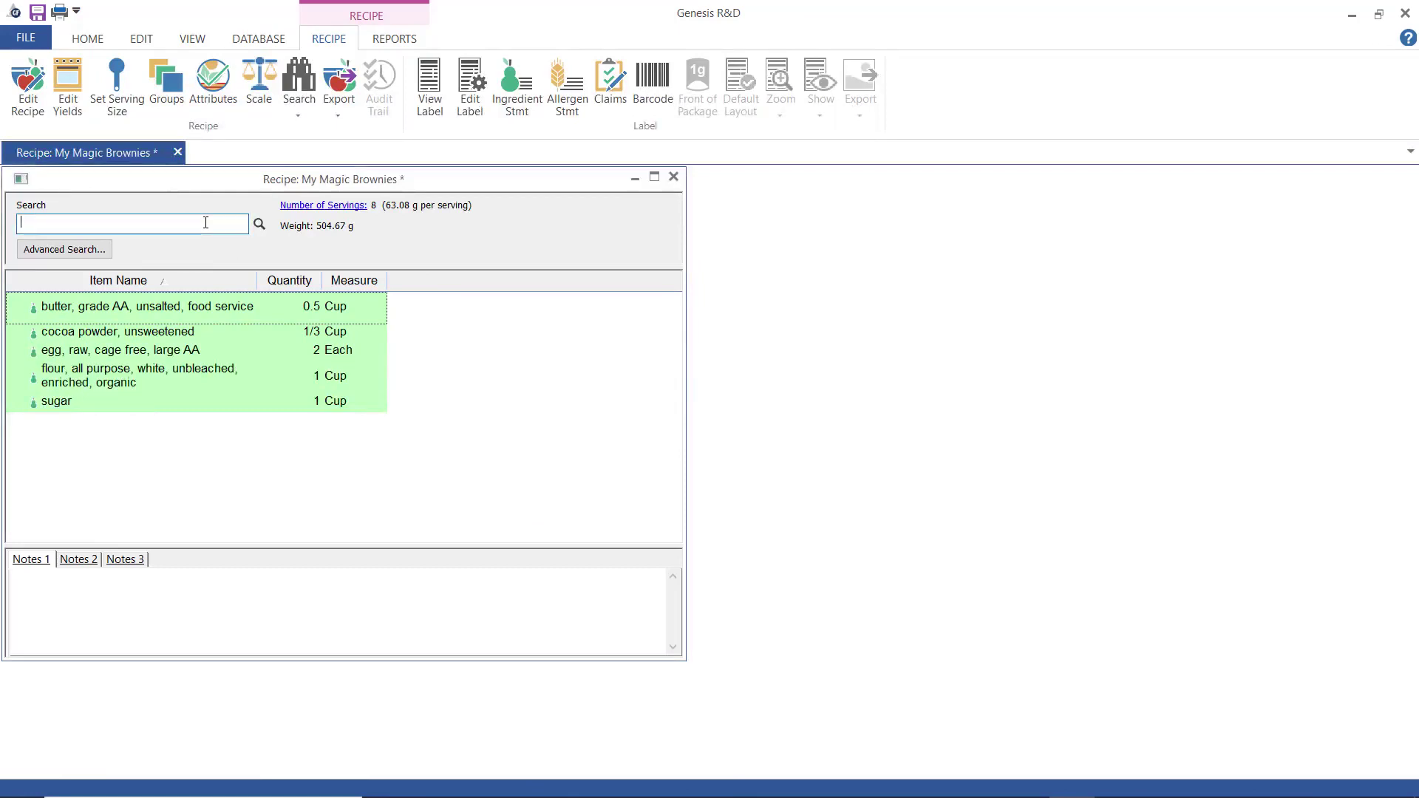
pyautogui.write('cannabis')
pyautogui.press('Return')
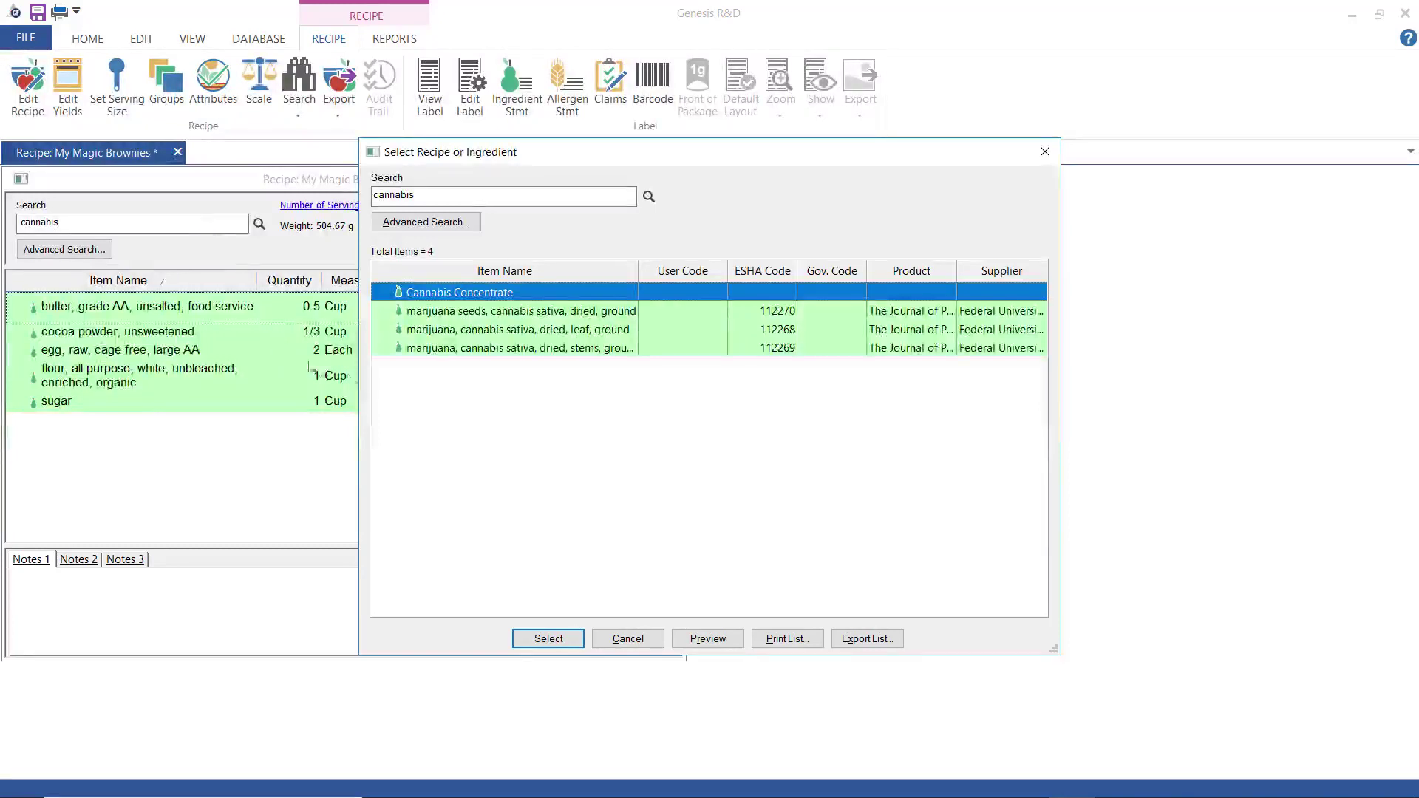
pyautogui.doubleClick(463, 293)
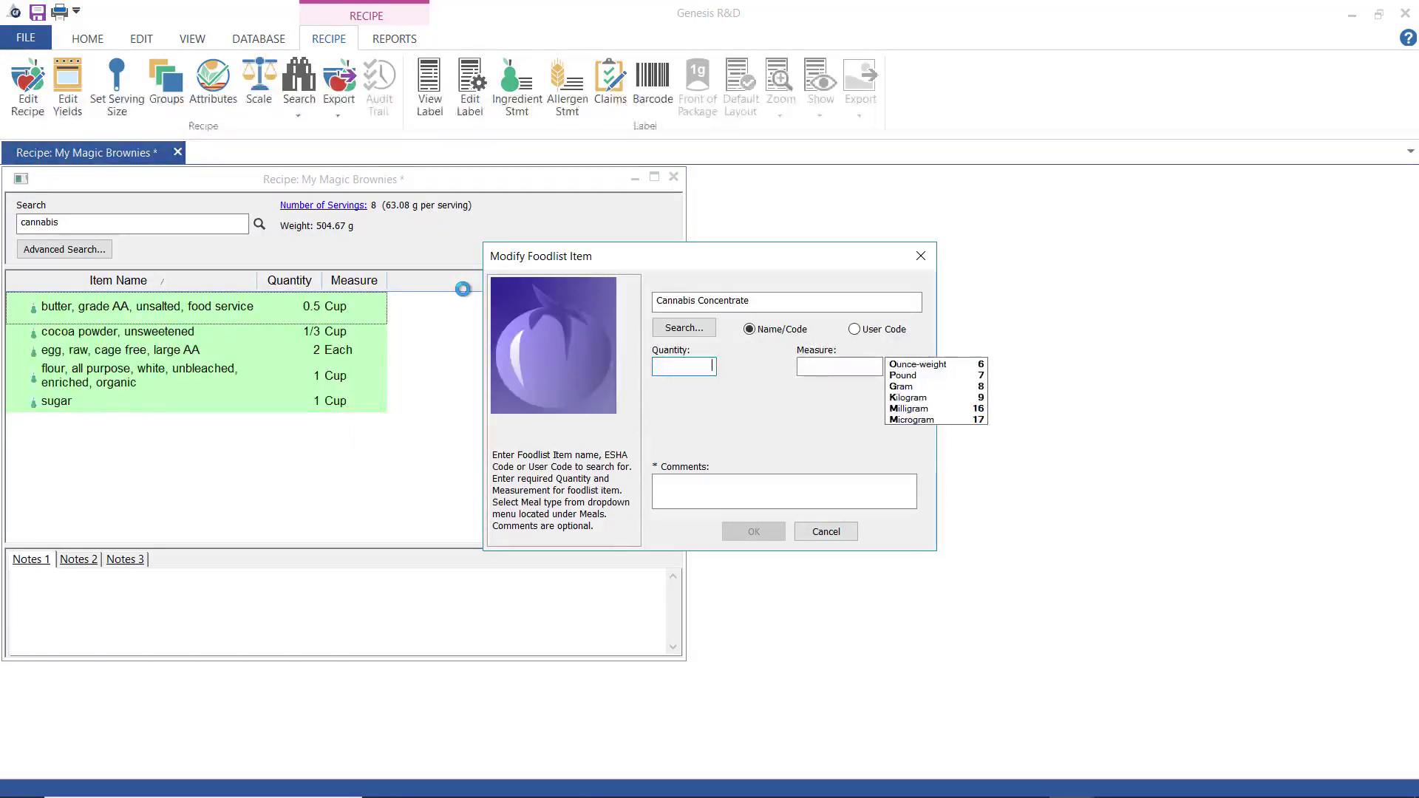
pyautogui.write('0')
pyautogui.click(920, 409)
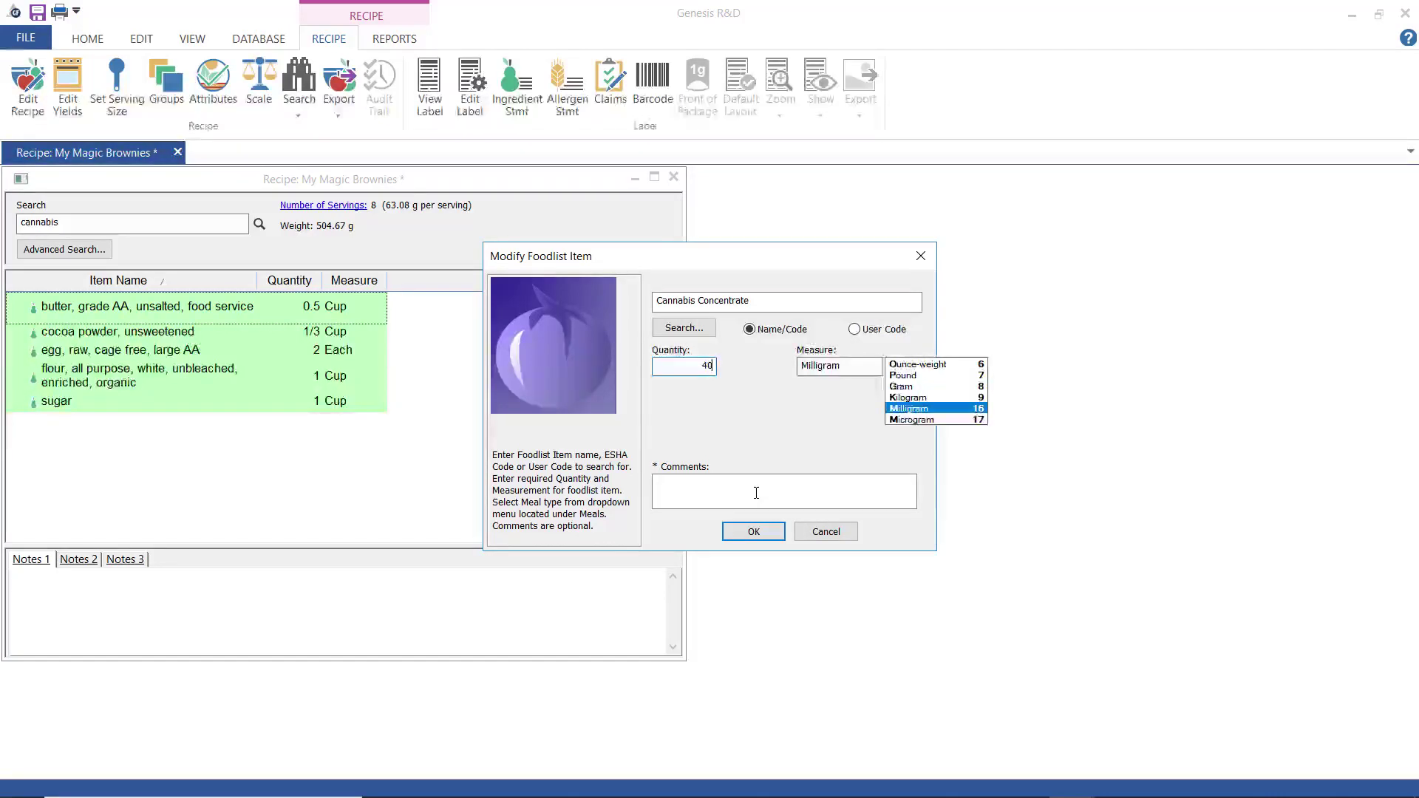
pyautogui.click(753, 531)
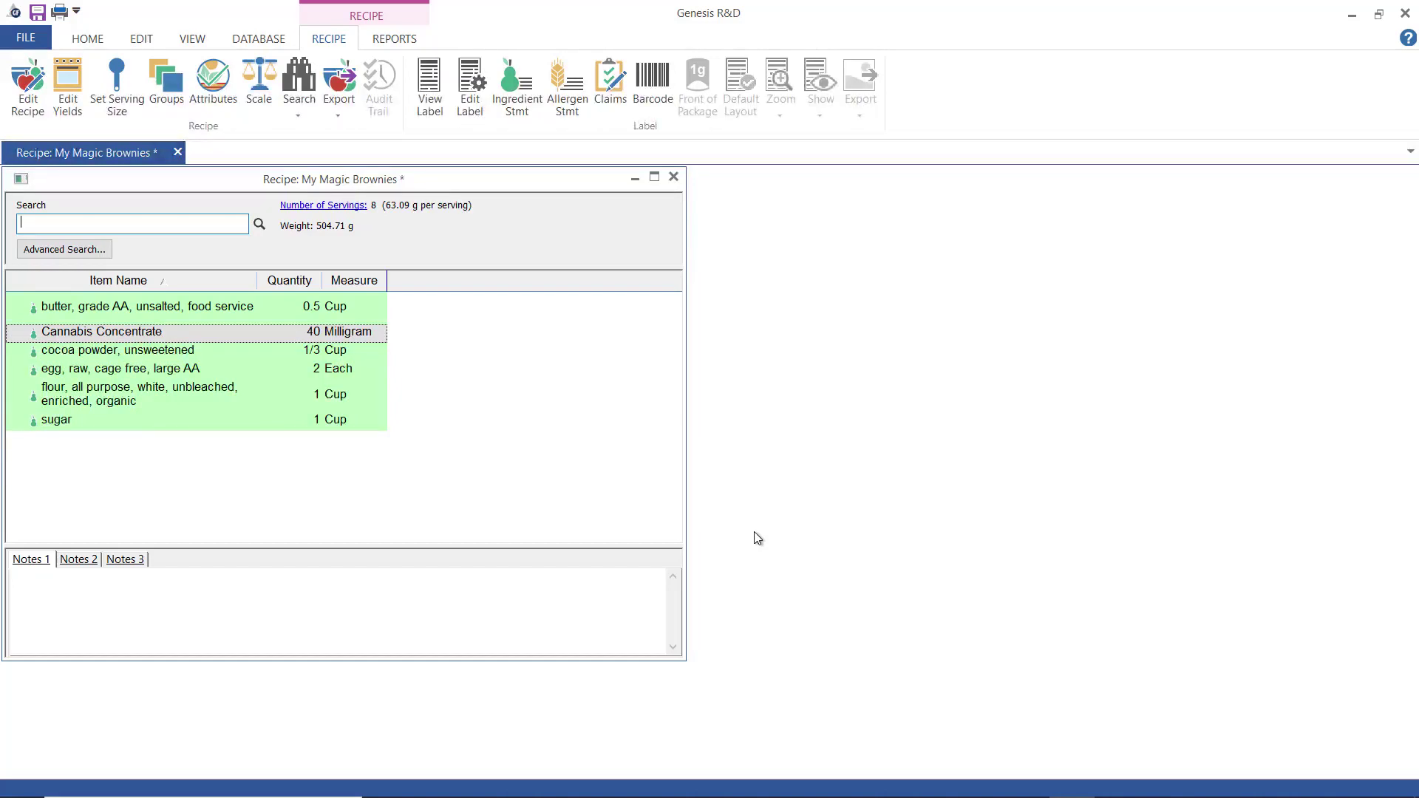
# - Open the recipe's ingredient statement and set the flour's English statement name to Flour
pyautogui.click(528, 104)
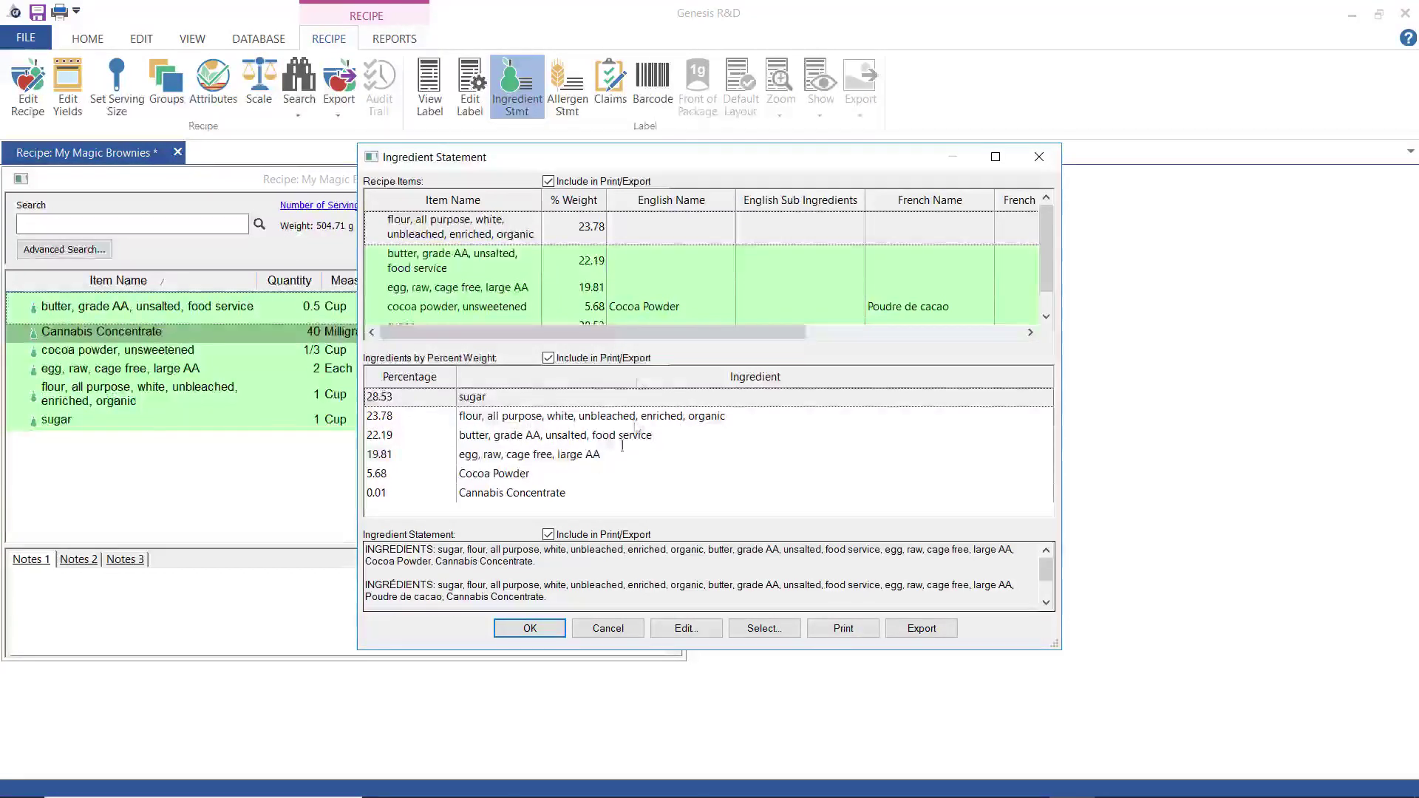
pyautogui.doubleClick(500, 228)
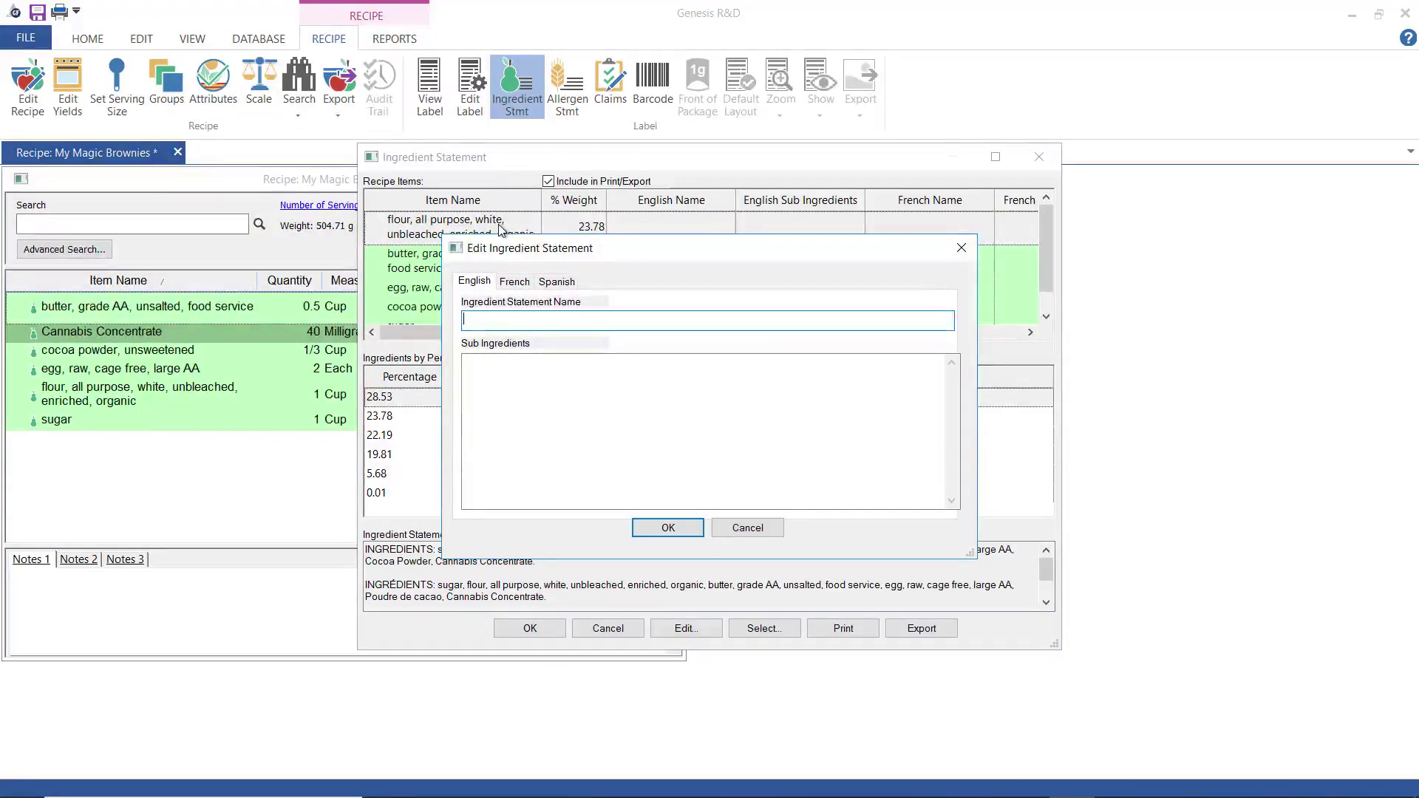
pyautogui.write('Flour')
pyautogui.click(668, 529)
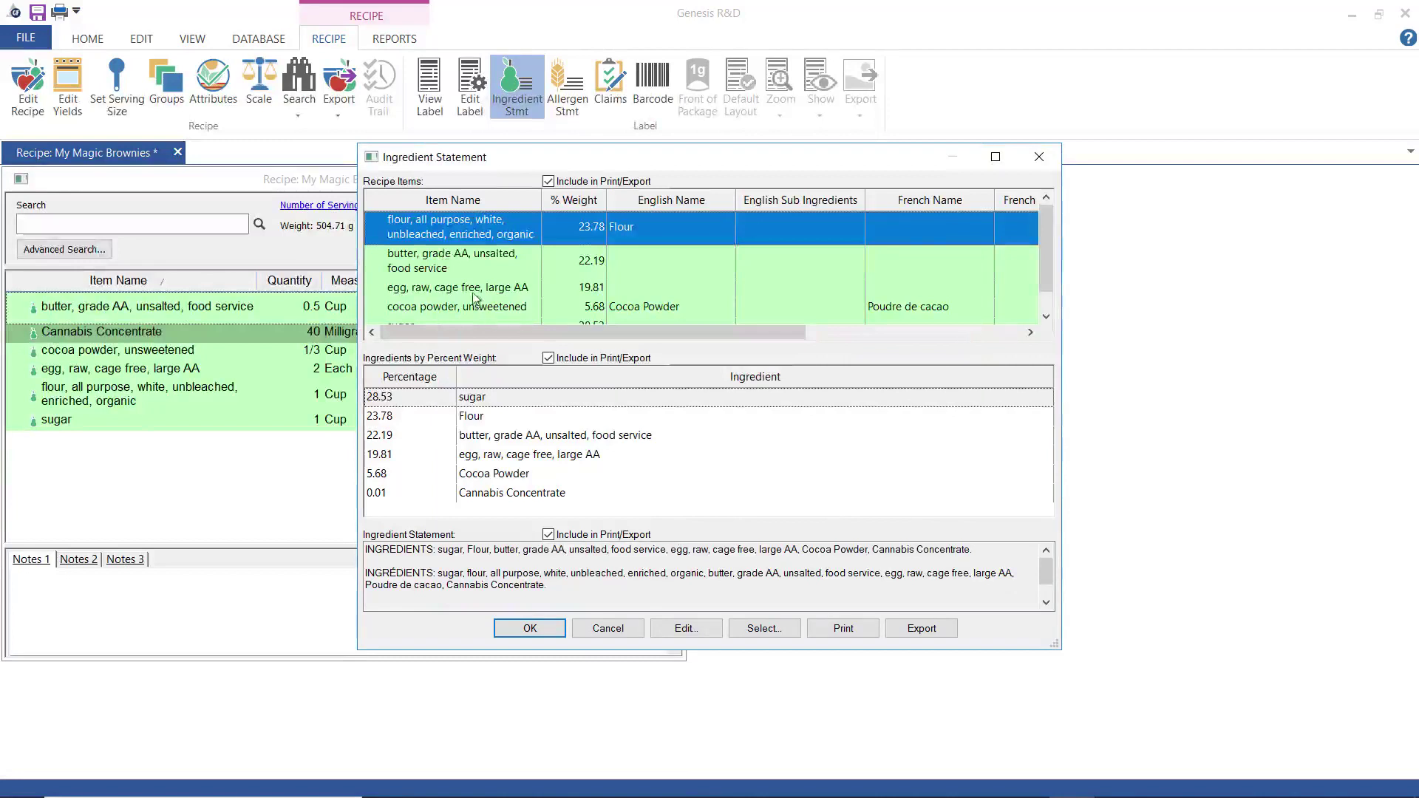
# - Set the butter's English statement name to Butter and accept the ingredient statement
pyautogui.doubleClick(478, 269)
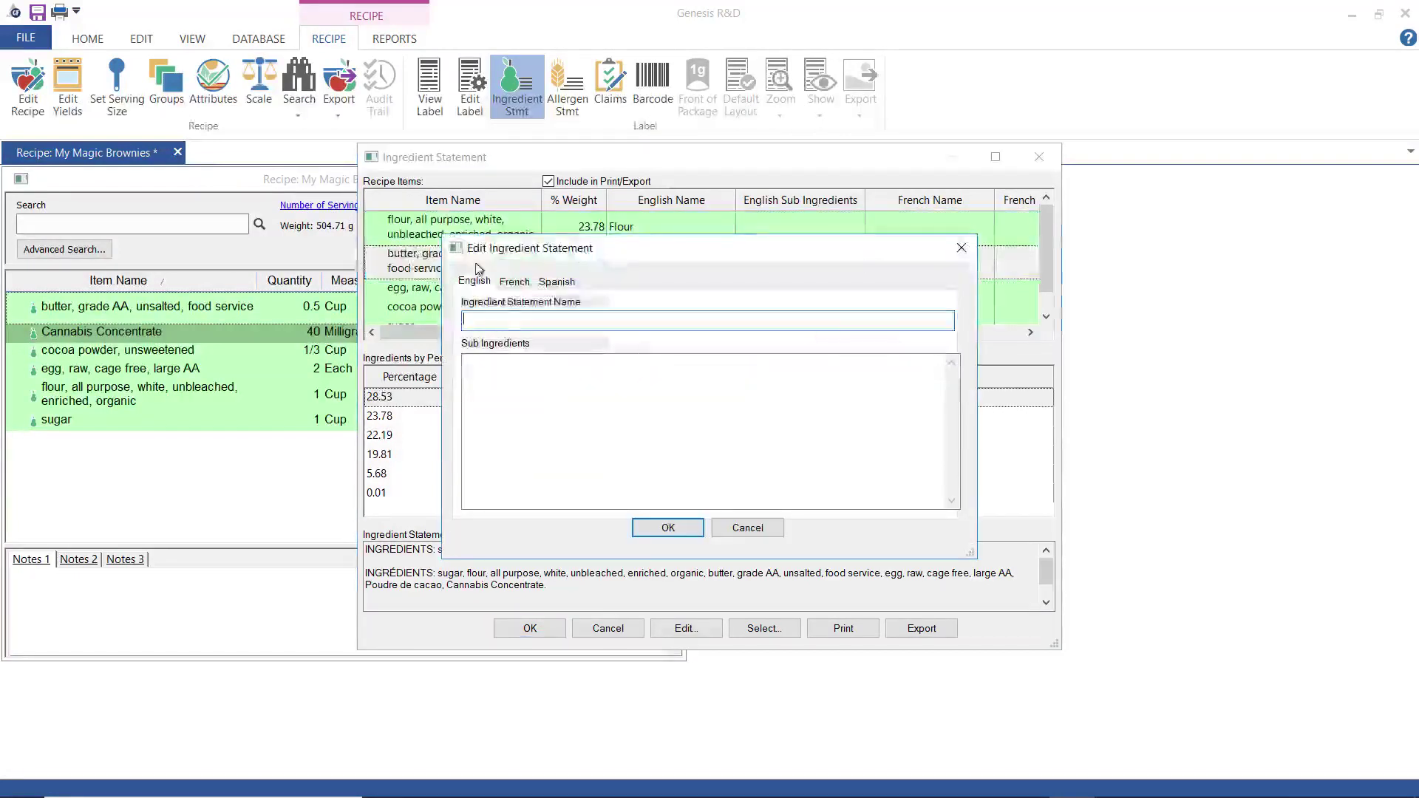
pyautogui.write('bu')
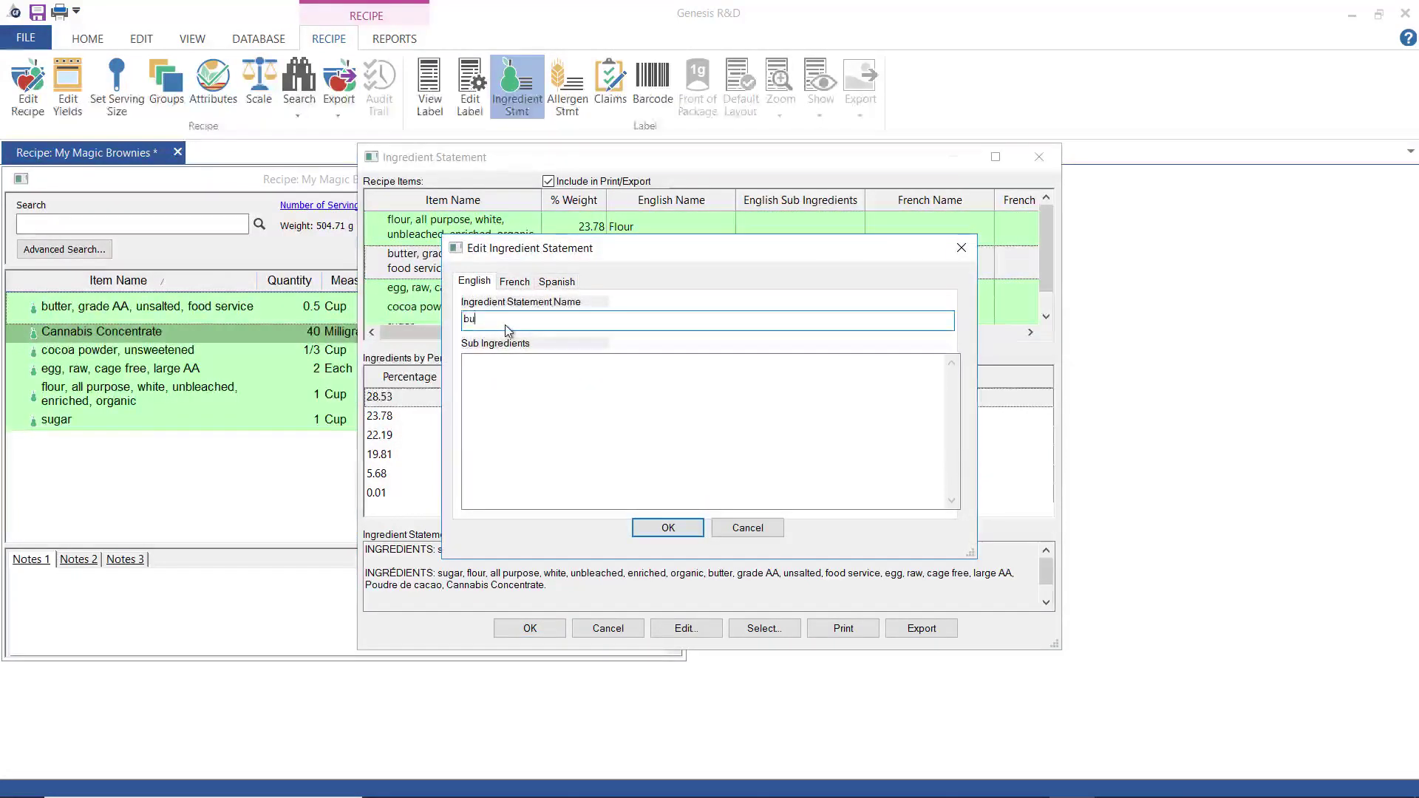
pyautogui.write('utter')
pyautogui.click(651, 525)
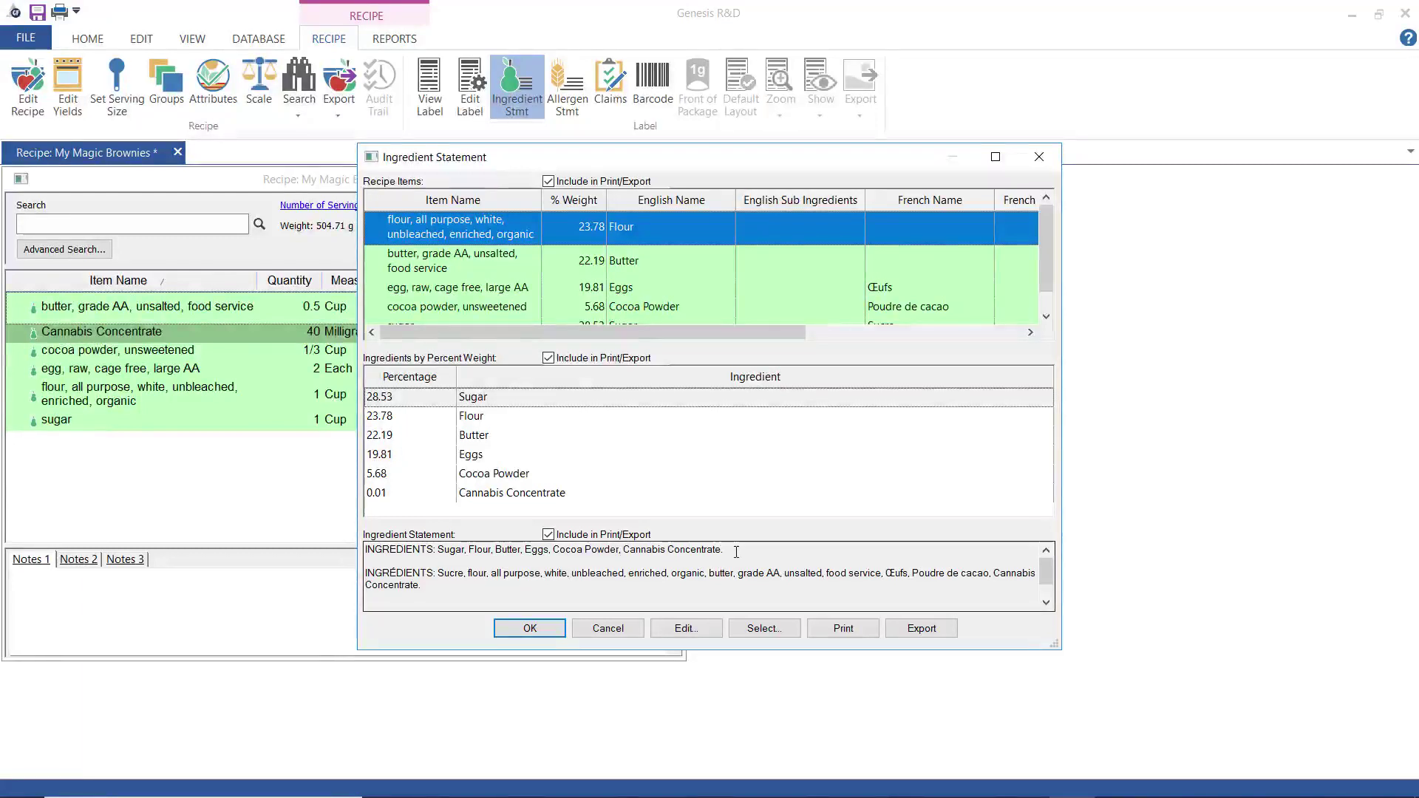
pyautogui.click(529, 628)
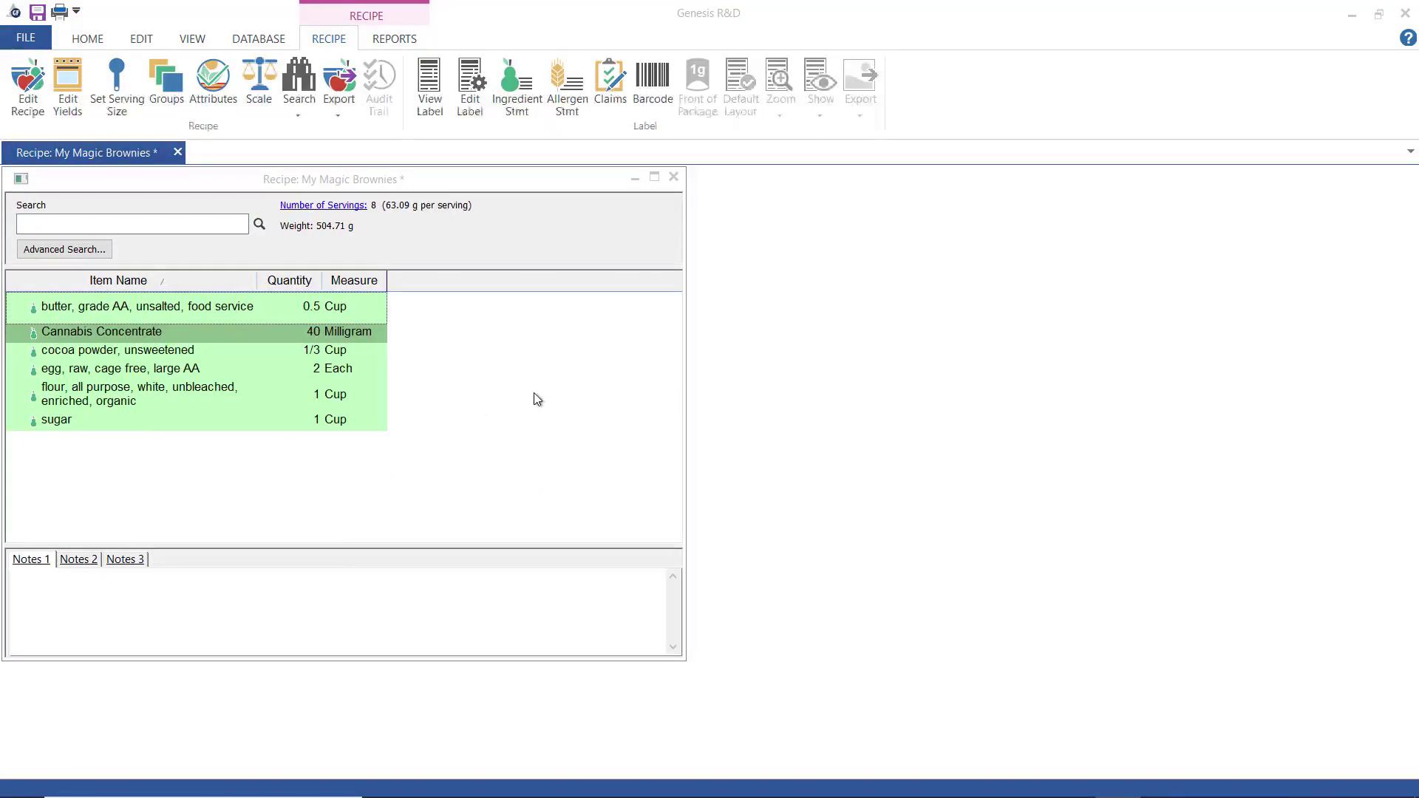
# - Open the recipe's allergen statement and clear the Celery, Crustaceans, Fish, Lupin, Molluscs and Mustard allergens
pyautogui.click(559, 90)
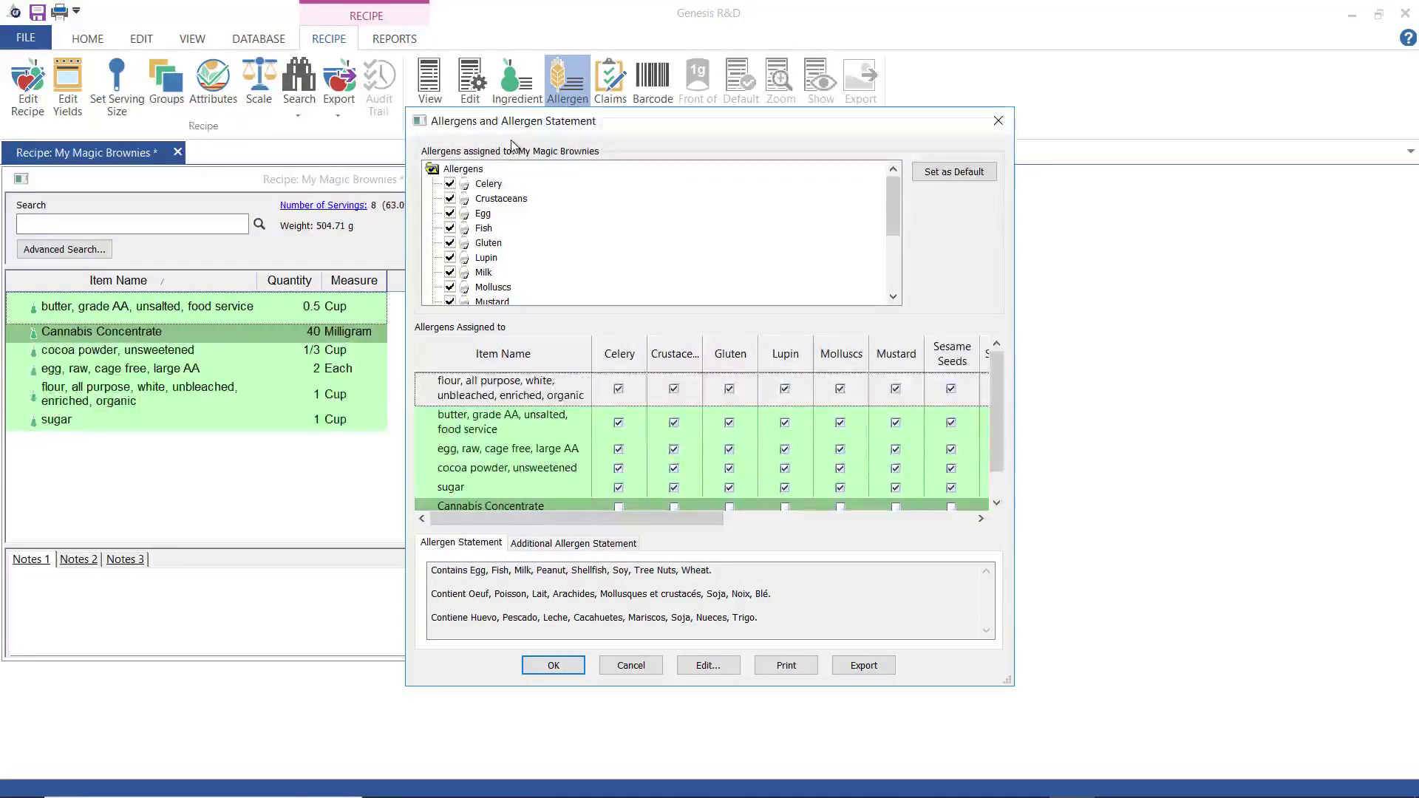
pyautogui.click(450, 185)
pyautogui.click(450, 199)
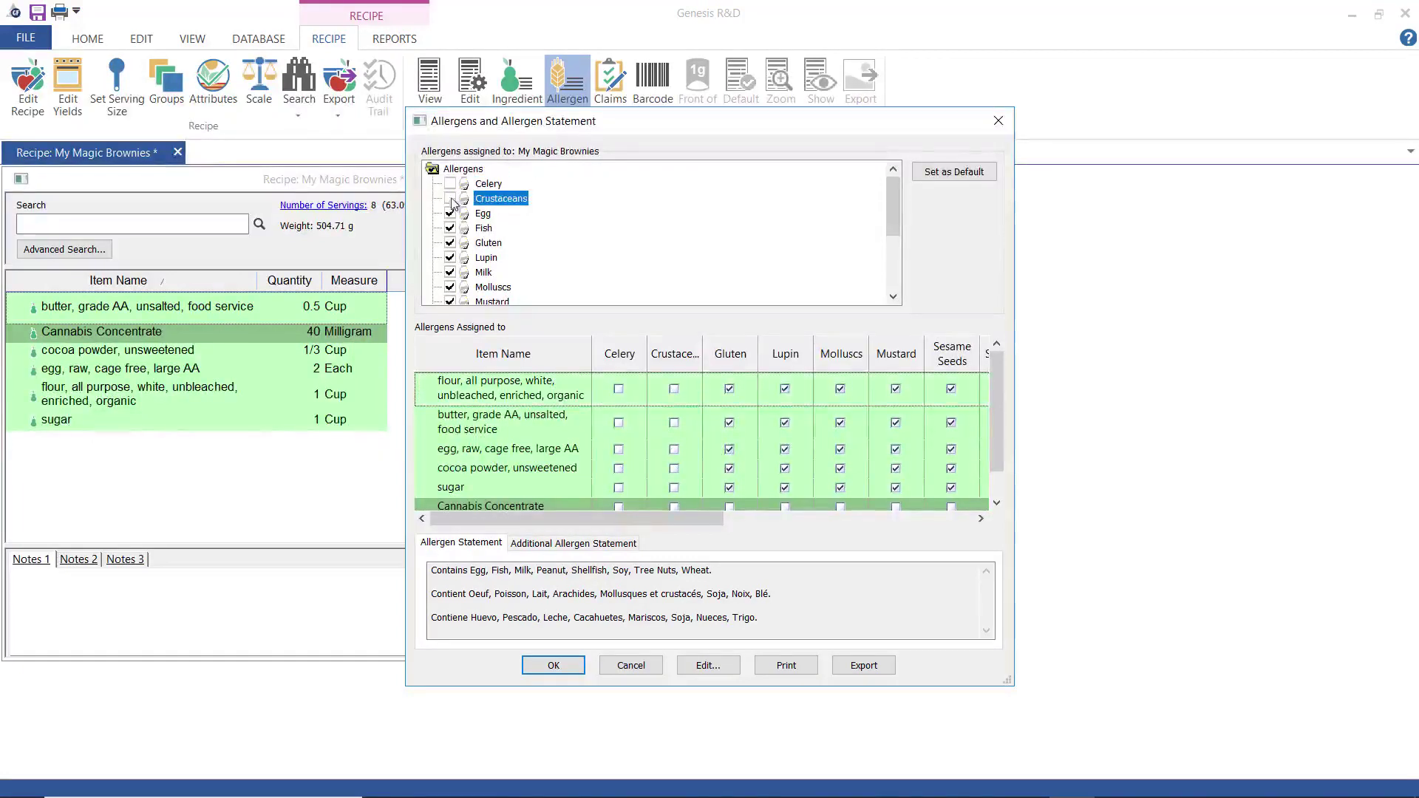
pyautogui.click(450, 228)
pyautogui.click(451, 258)
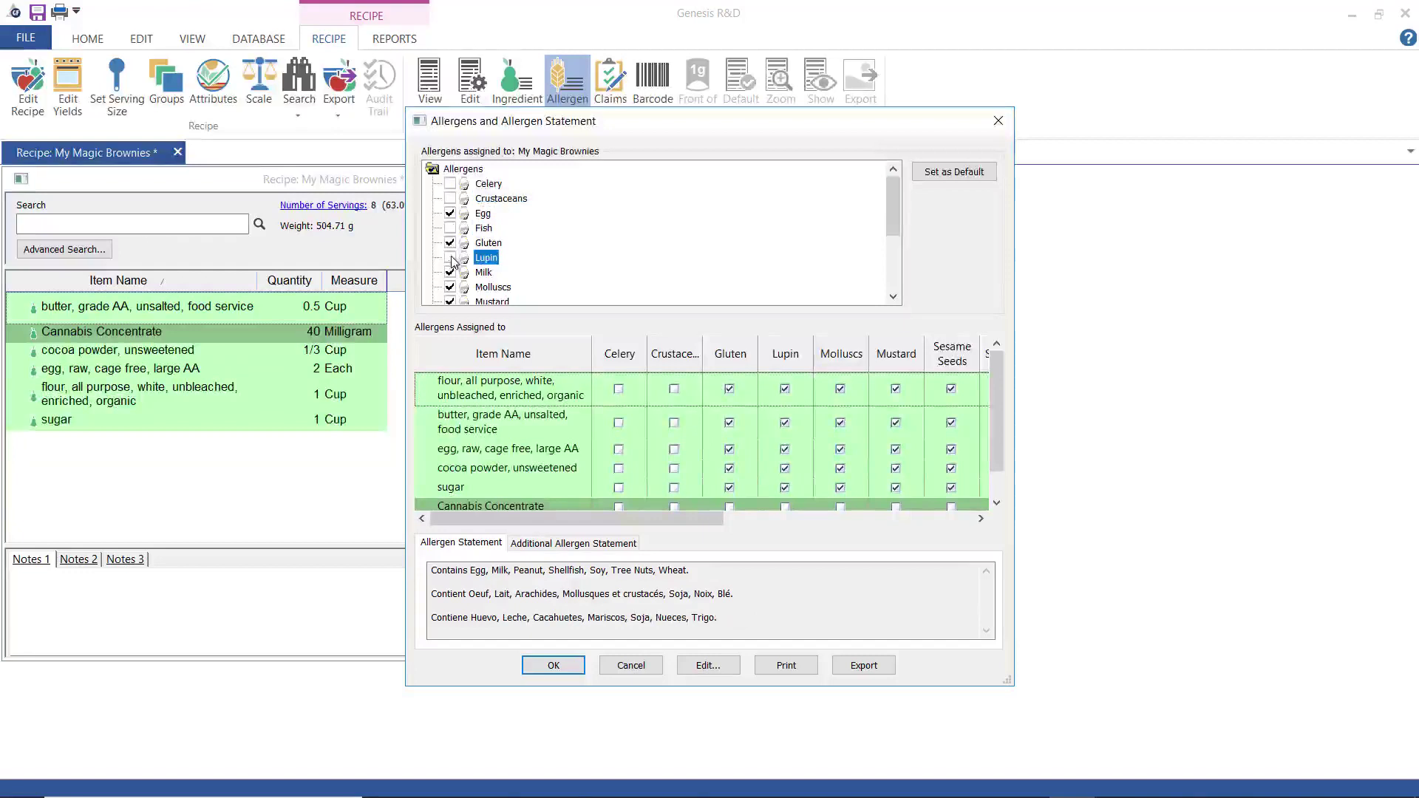
pyautogui.click(450, 288)
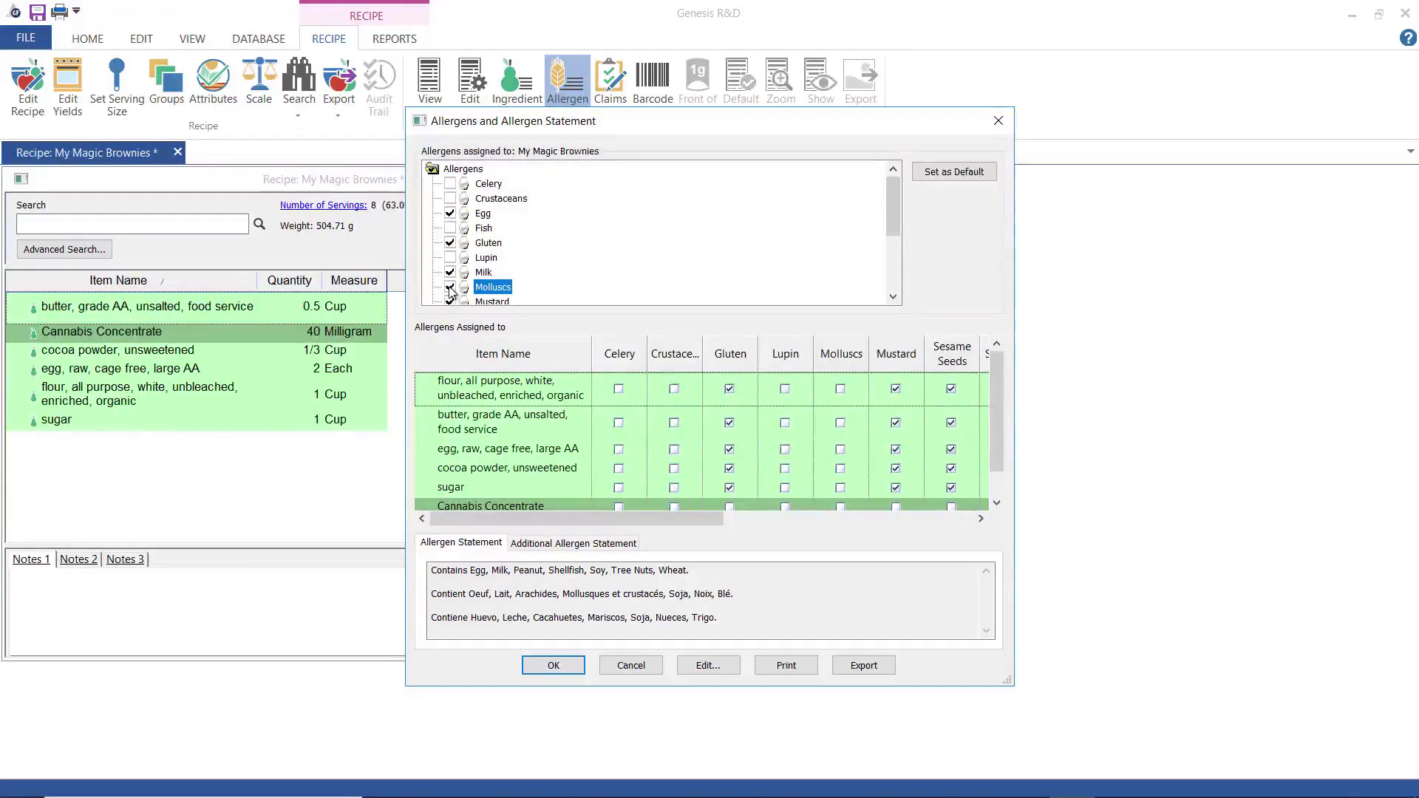
pyautogui.click(450, 300)
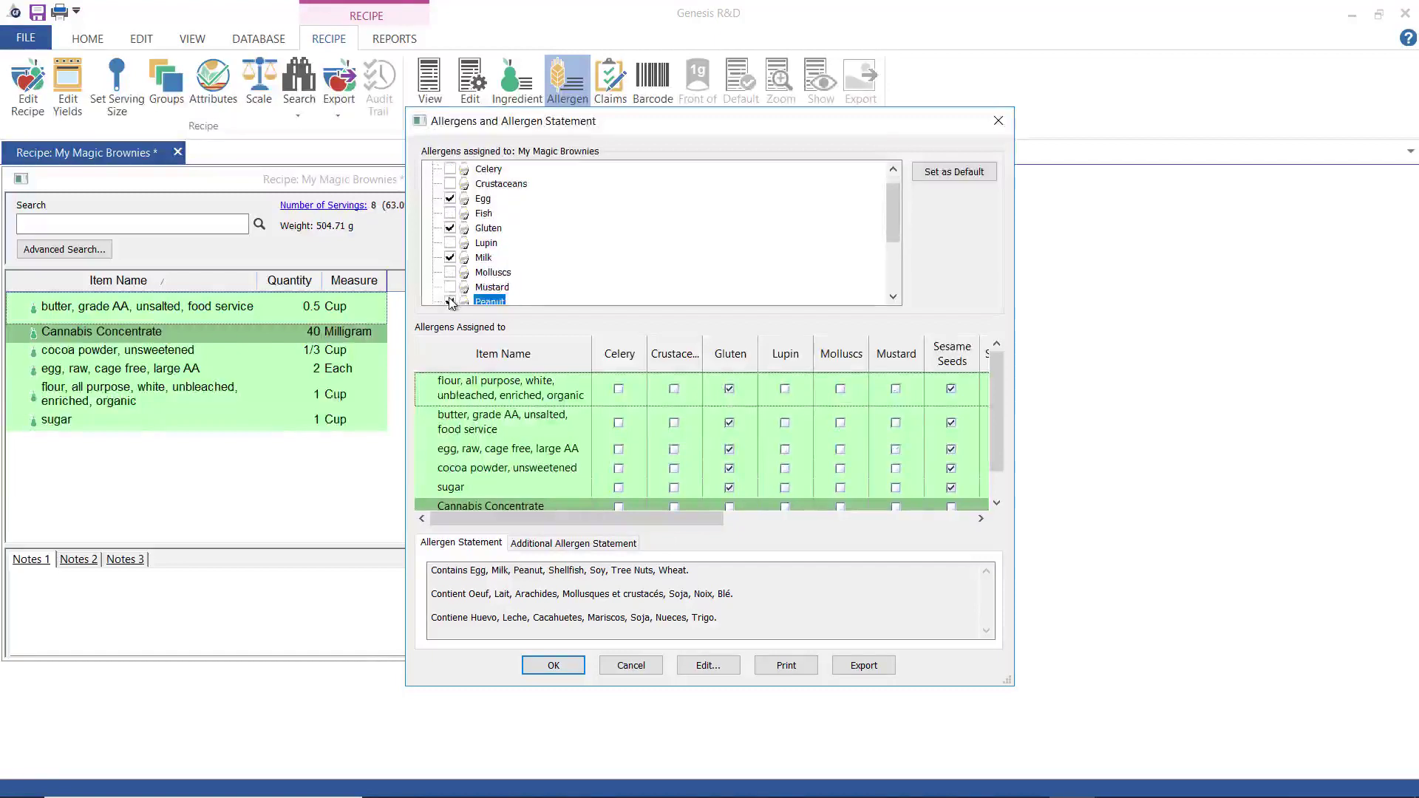
# - Clear the Peanut, Sesame Seeds, Shellfish, Soy, Sulphites and Tree Nuts allergens and accept the allergen statement
pyautogui.press('Down')
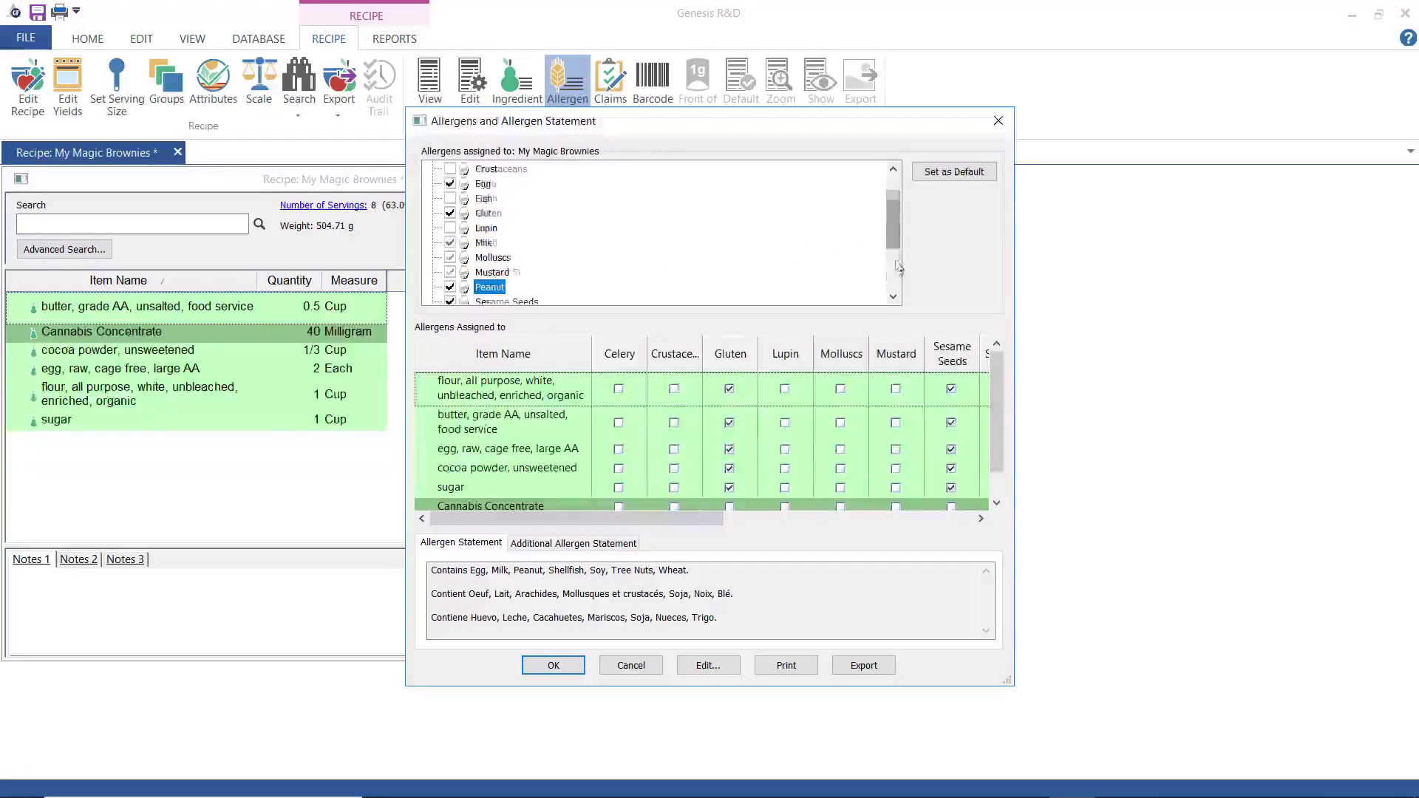
pyautogui.moveTo(894, 225); pyautogui.dragTo(894, 266)
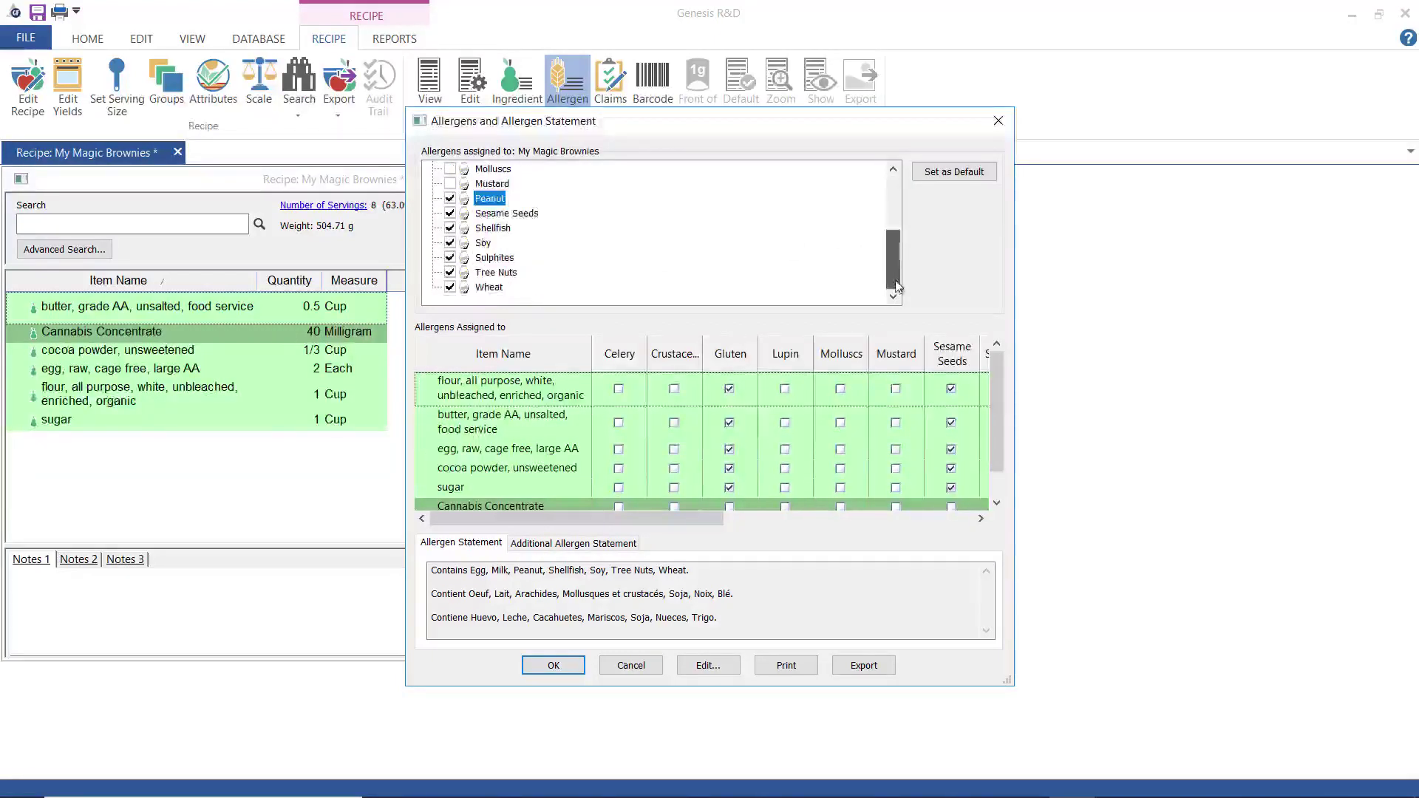
pyautogui.click(450, 199)
pyautogui.click(450, 214)
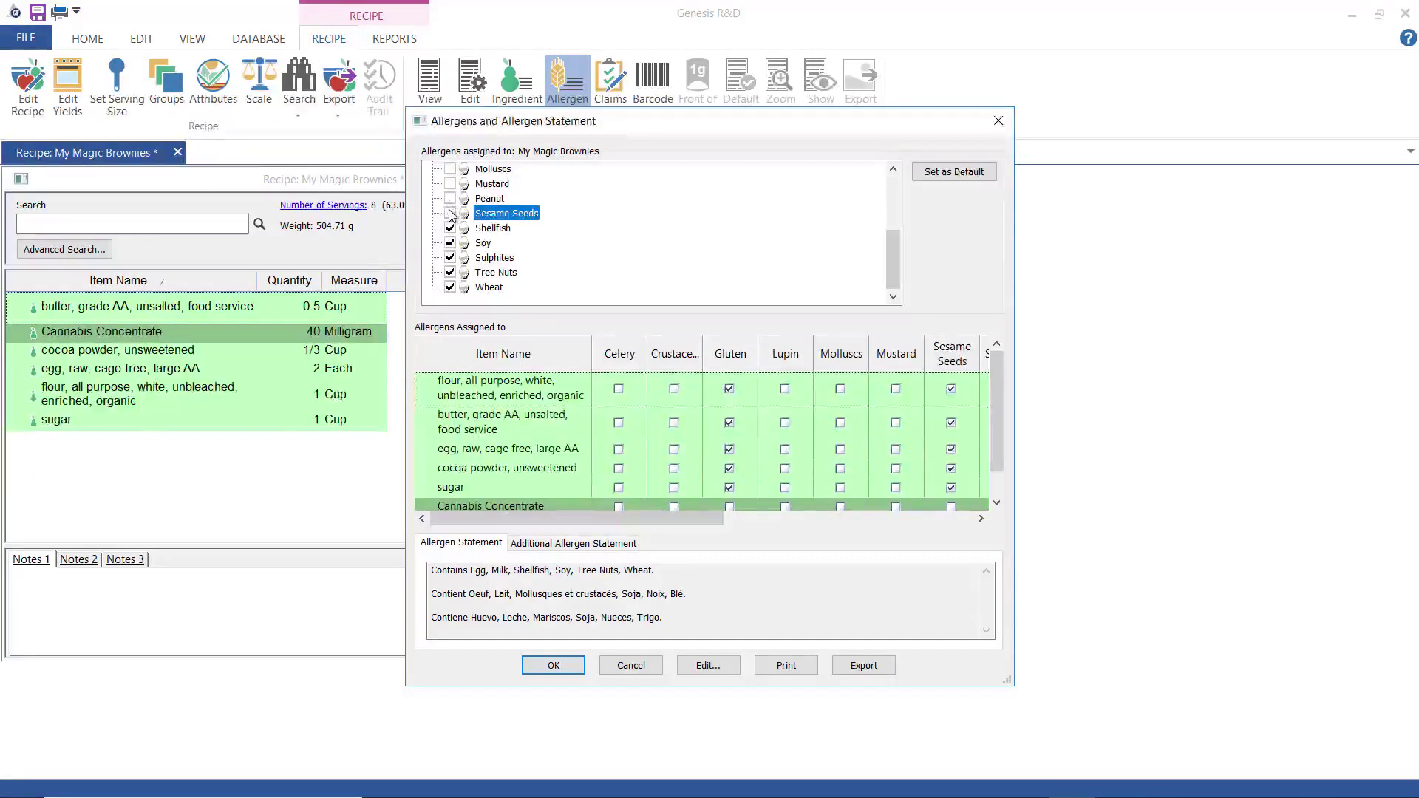
pyautogui.click(450, 228)
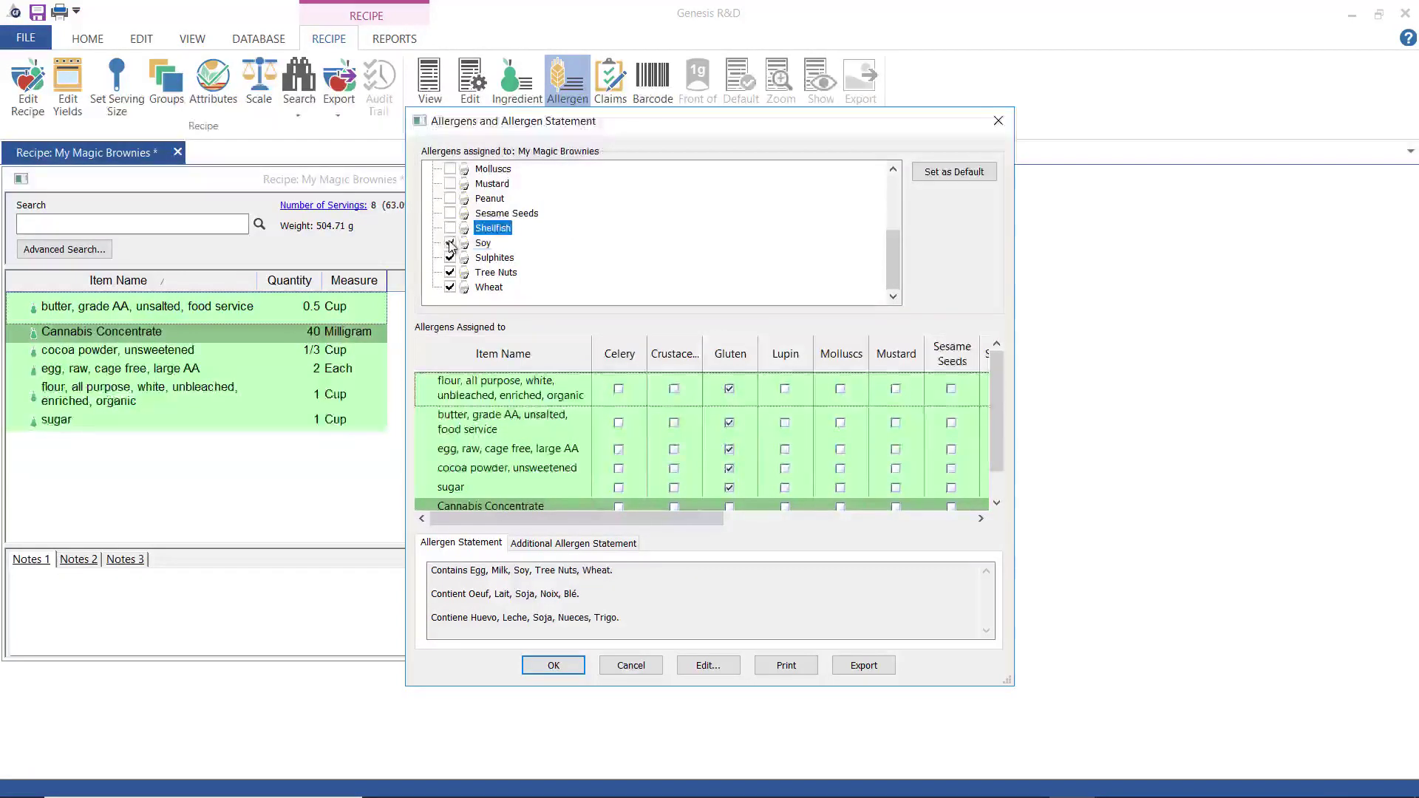
pyautogui.click(450, 243)
pyautogui.click(450, 258)
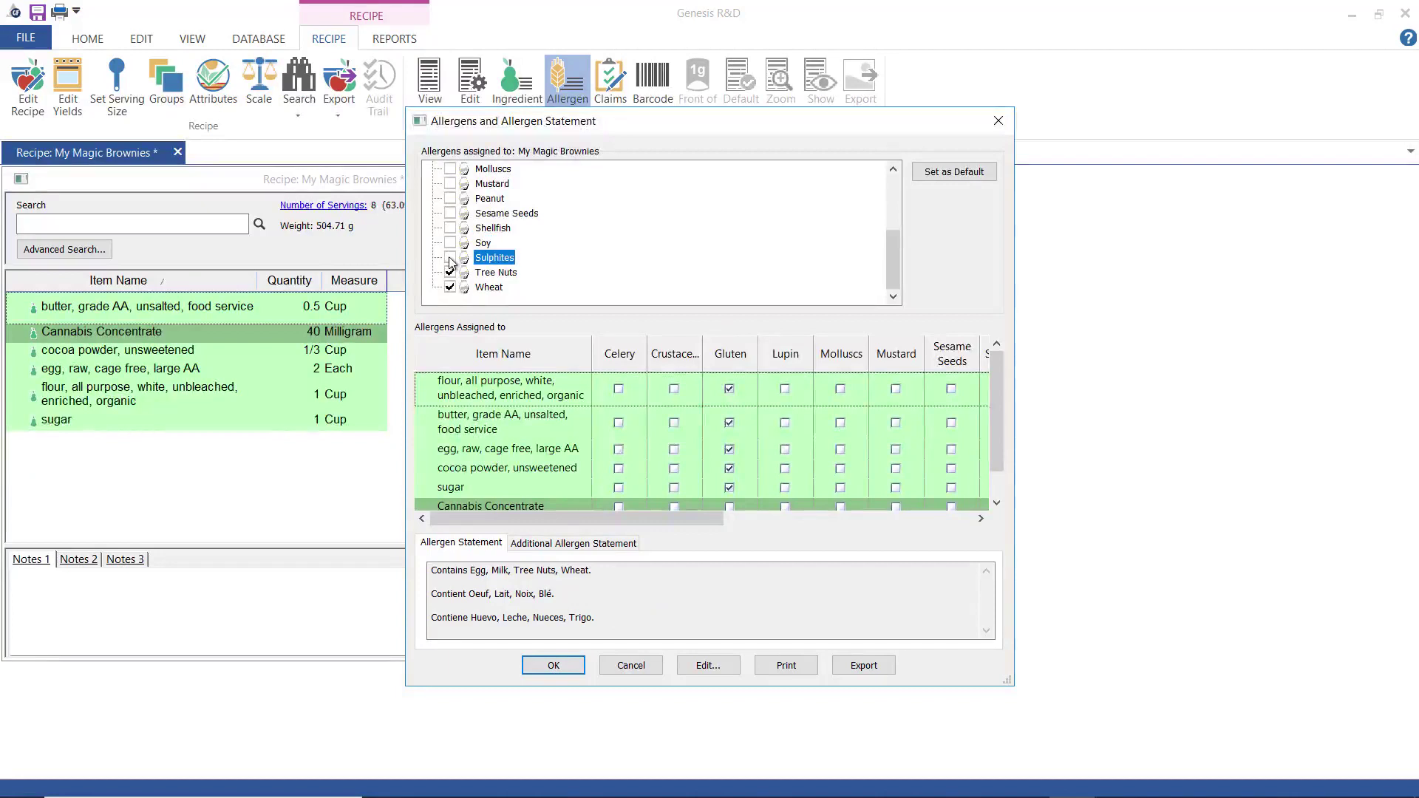
pyautogui.click(450, 272)
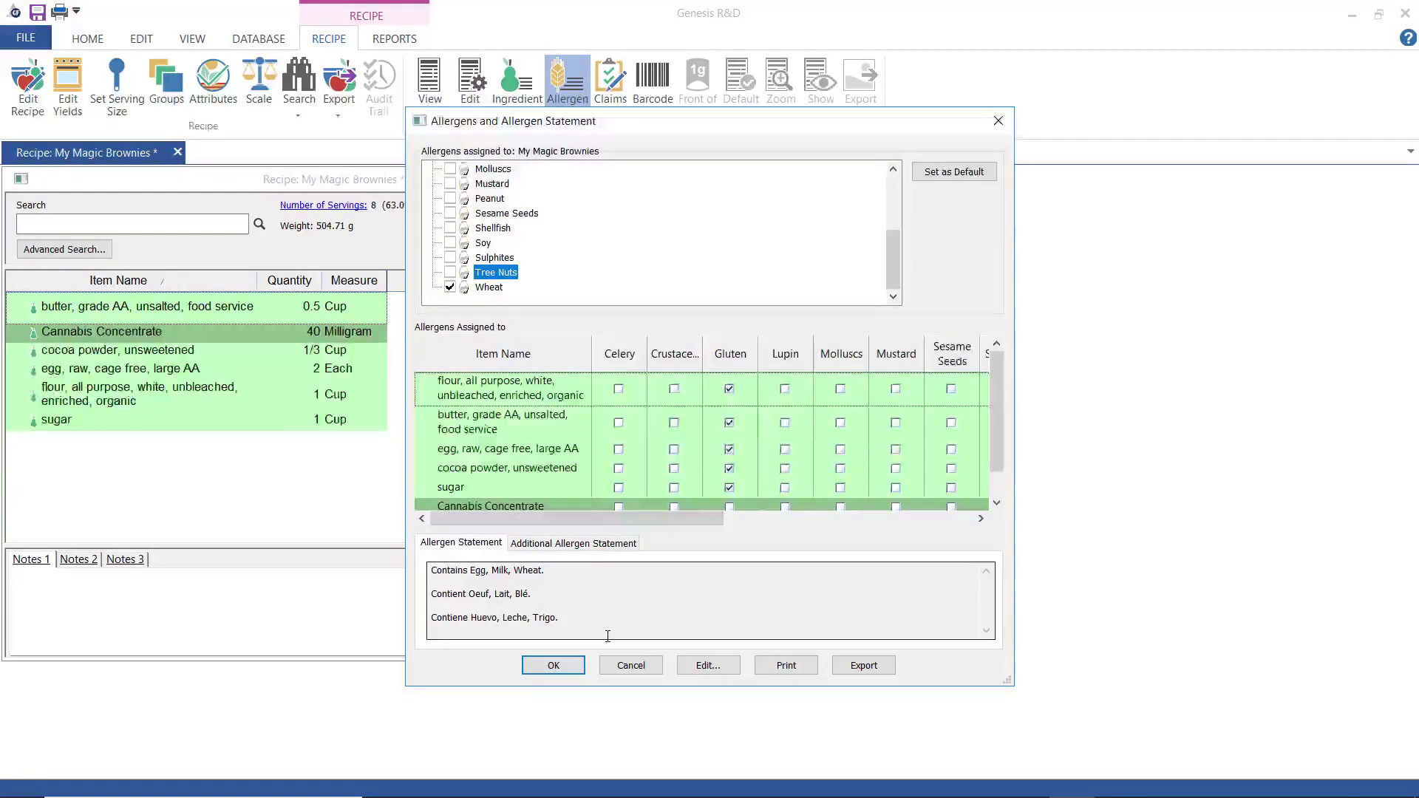
pyautogui.click(554, 665)
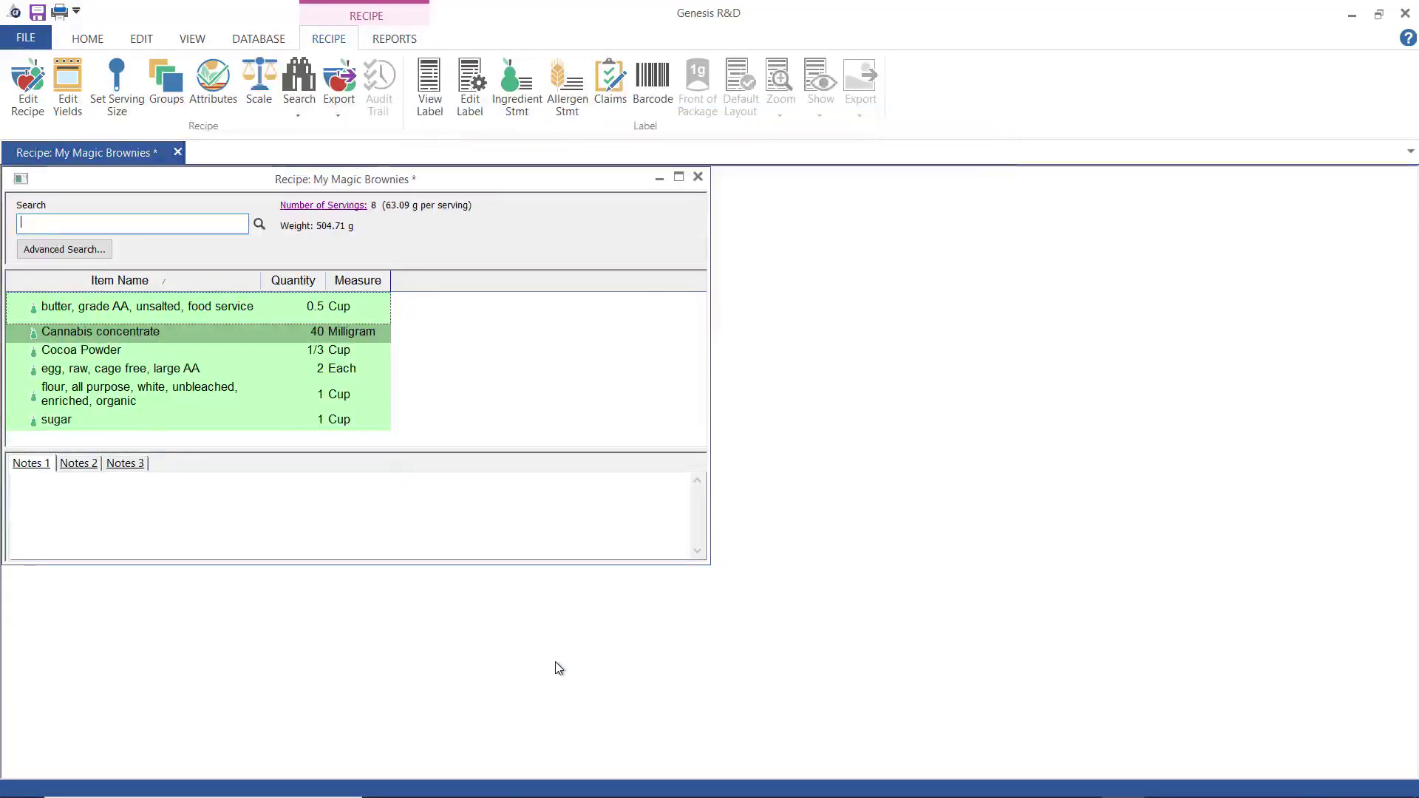
# - Open the recipe's label settings, set the regulation to Cannabis Nutrition Facts: Oregon and check the available label styles
pyautogui.click(473, 99)
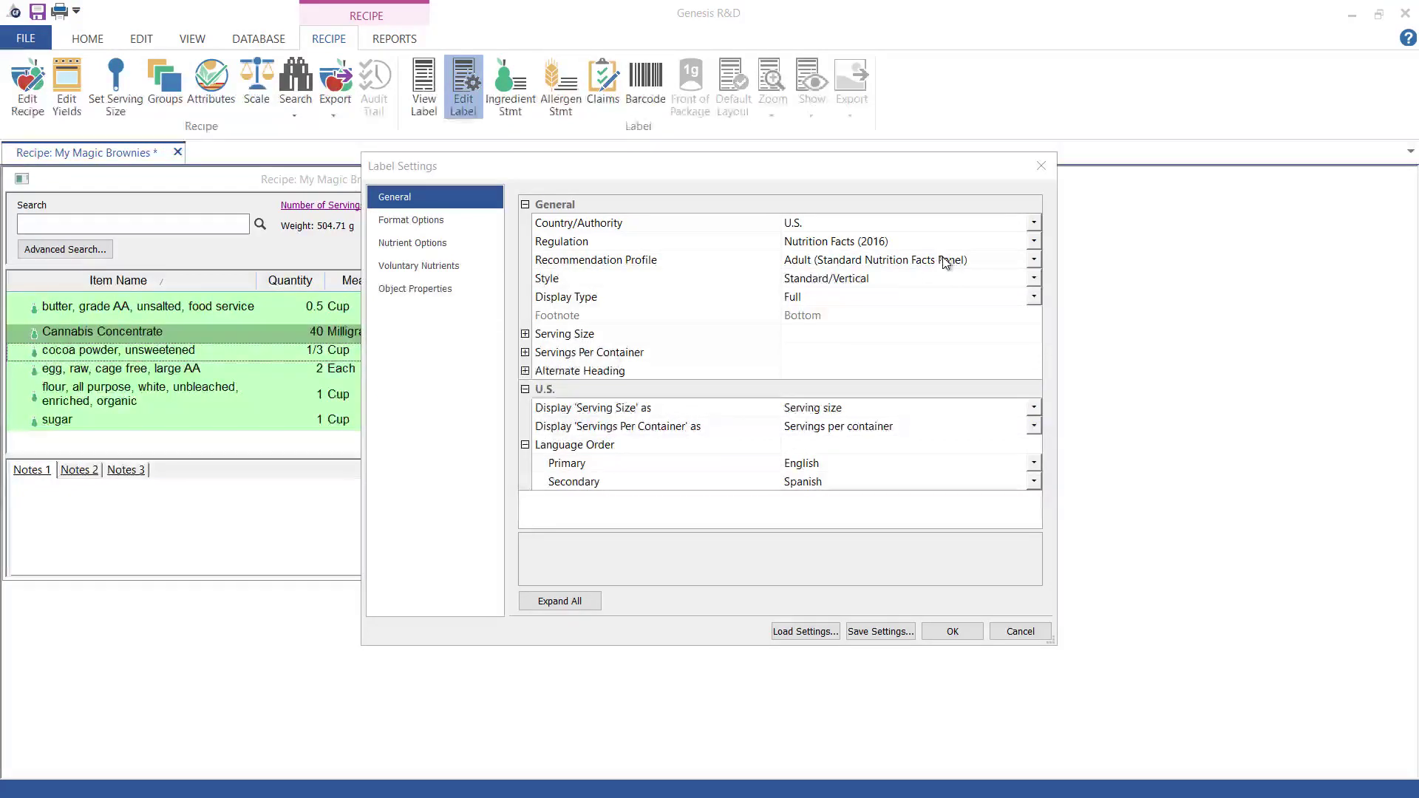
pyautogui.click(986, 242)
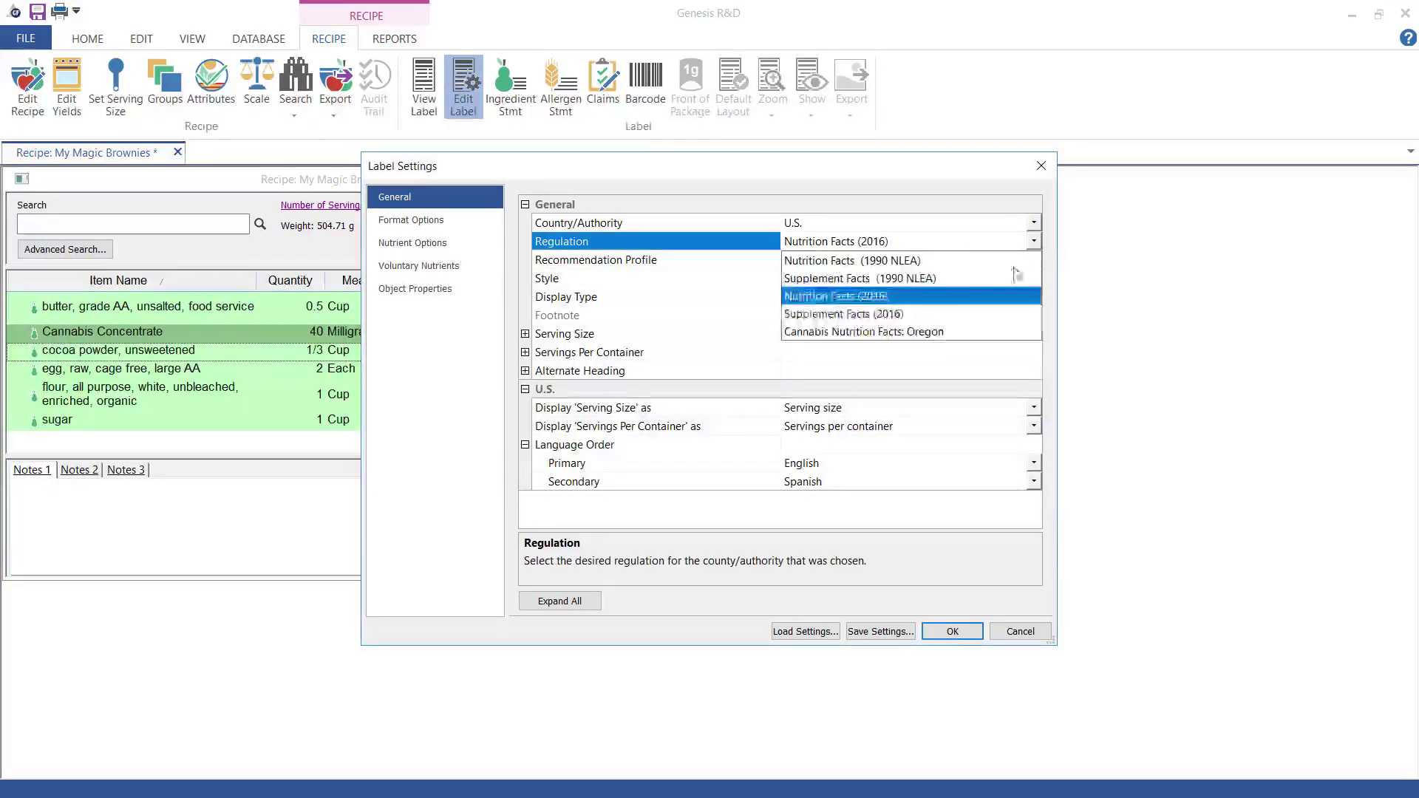
pyautogui.click(944, 332)
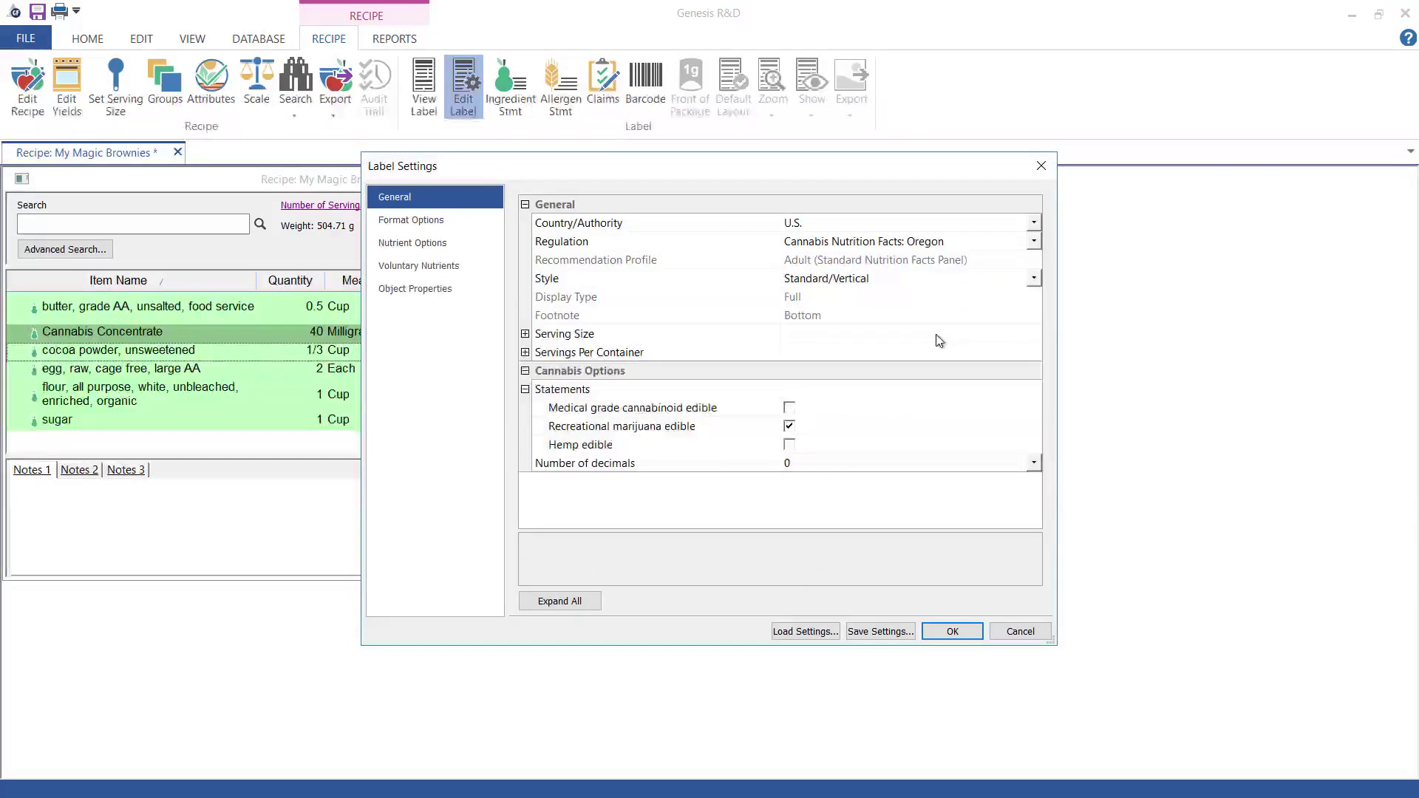
pyautogui.click(1034, 279)
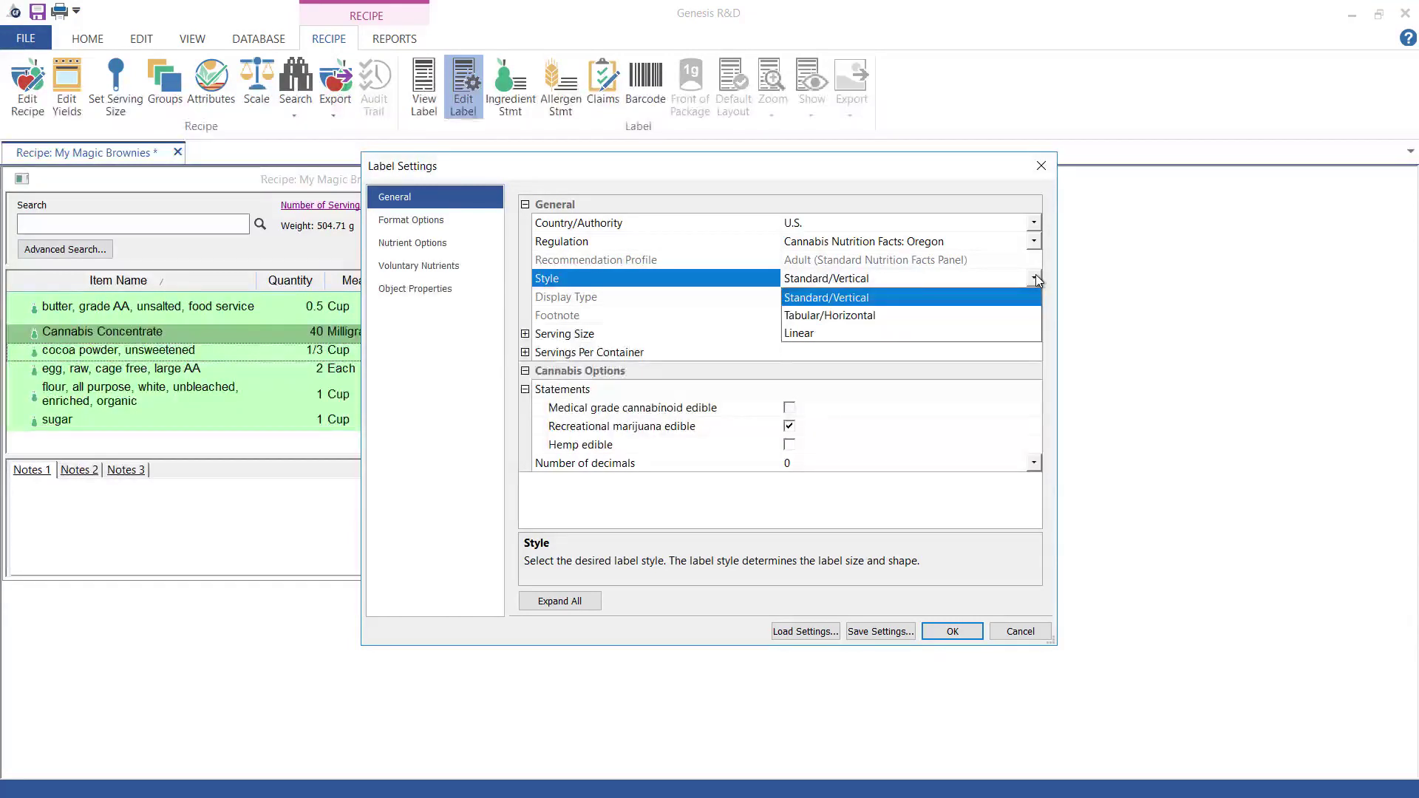
# - Set the English serving size to 1 brownie and the English servings per container to 1, and accept the label settings
pyautogui.click(525, 334)
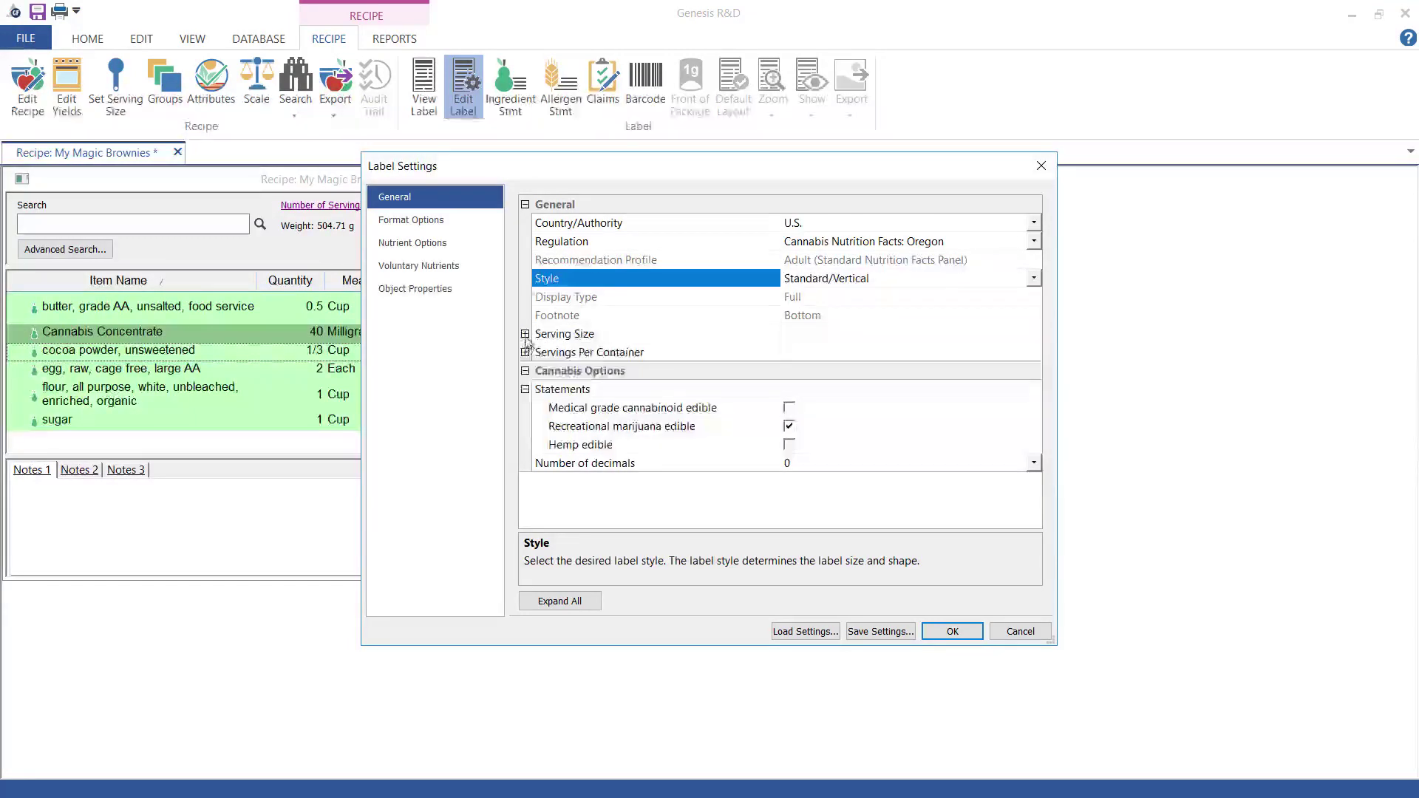
pyautogui.click(801, 352)
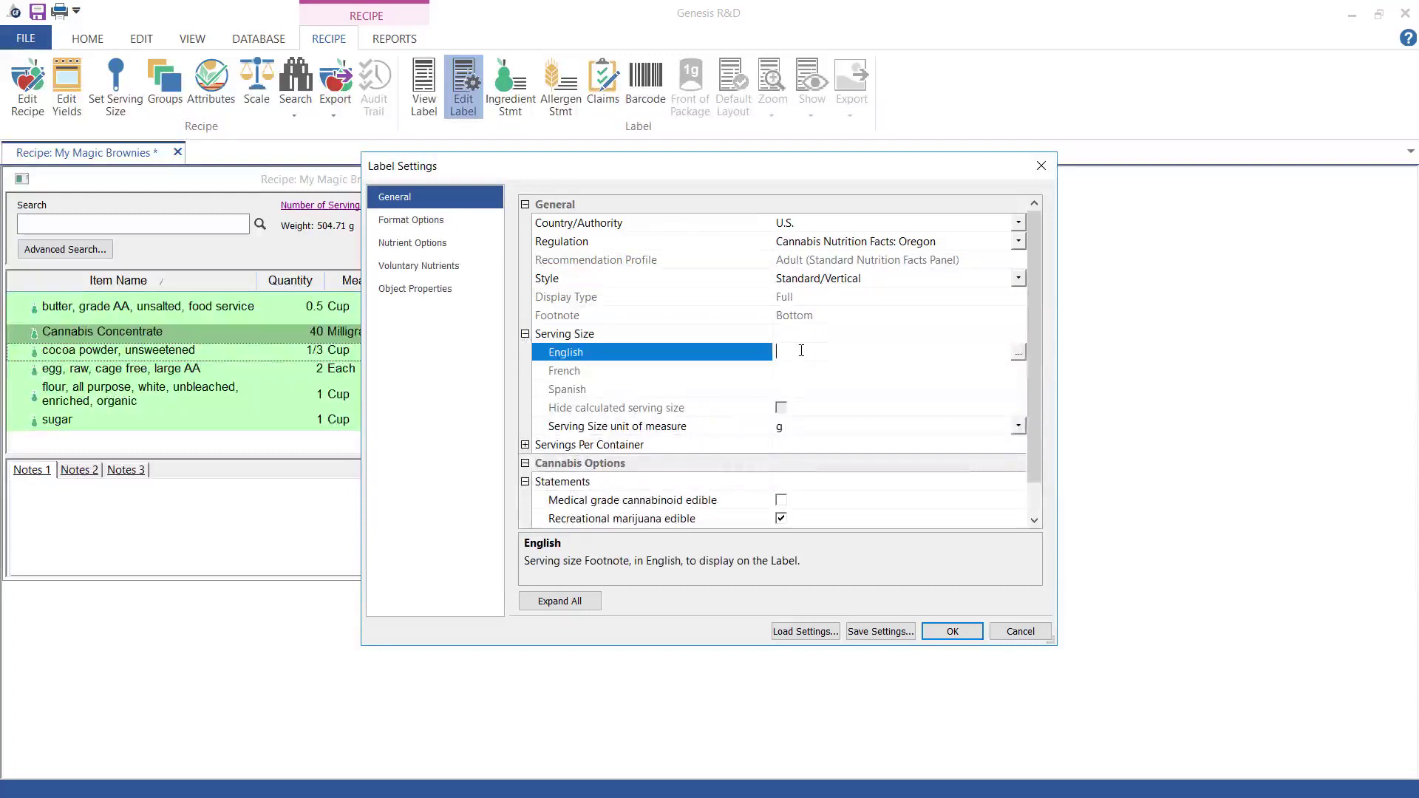
pyautogui.write('1 brownie')
pyautogui.click(526, 445)
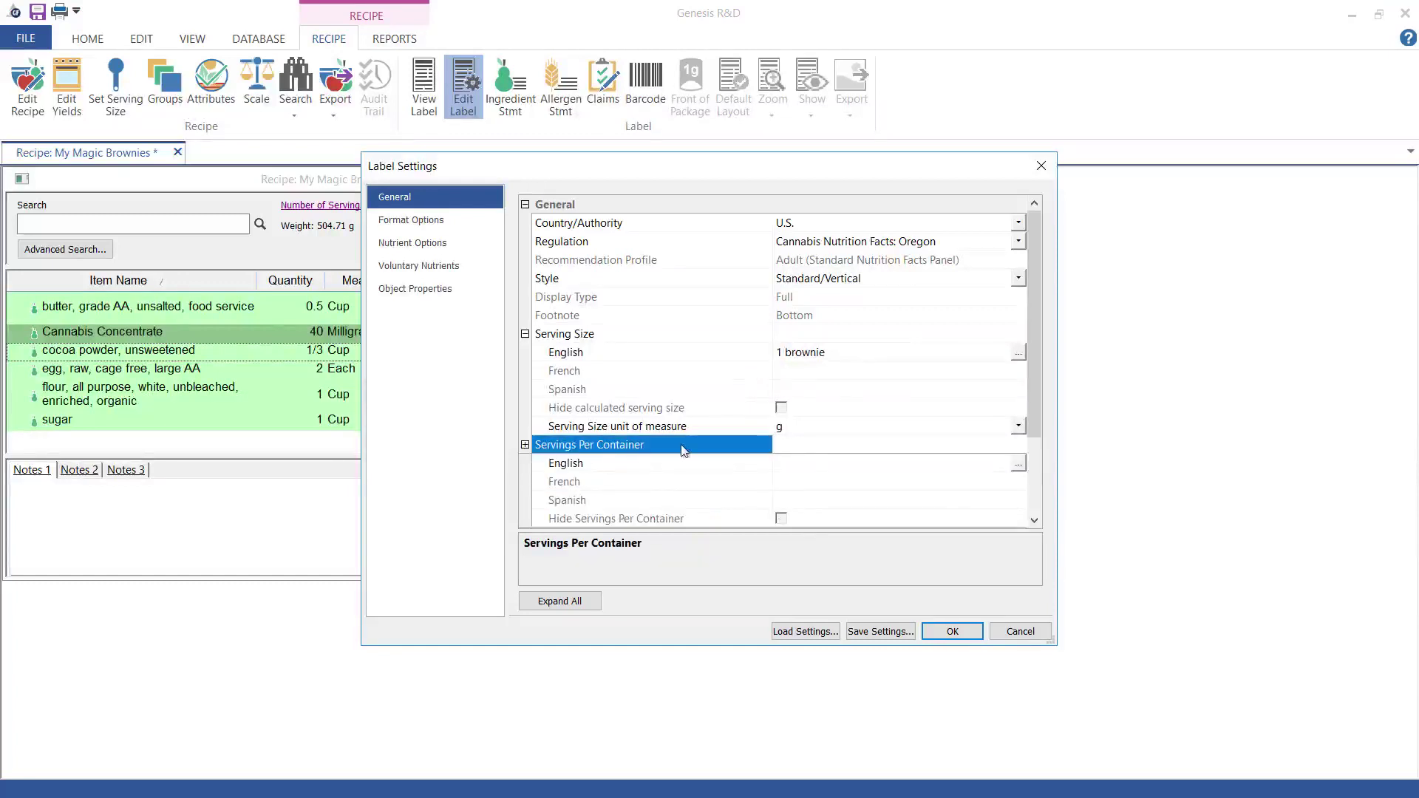
pyautogui.click(805, 462)
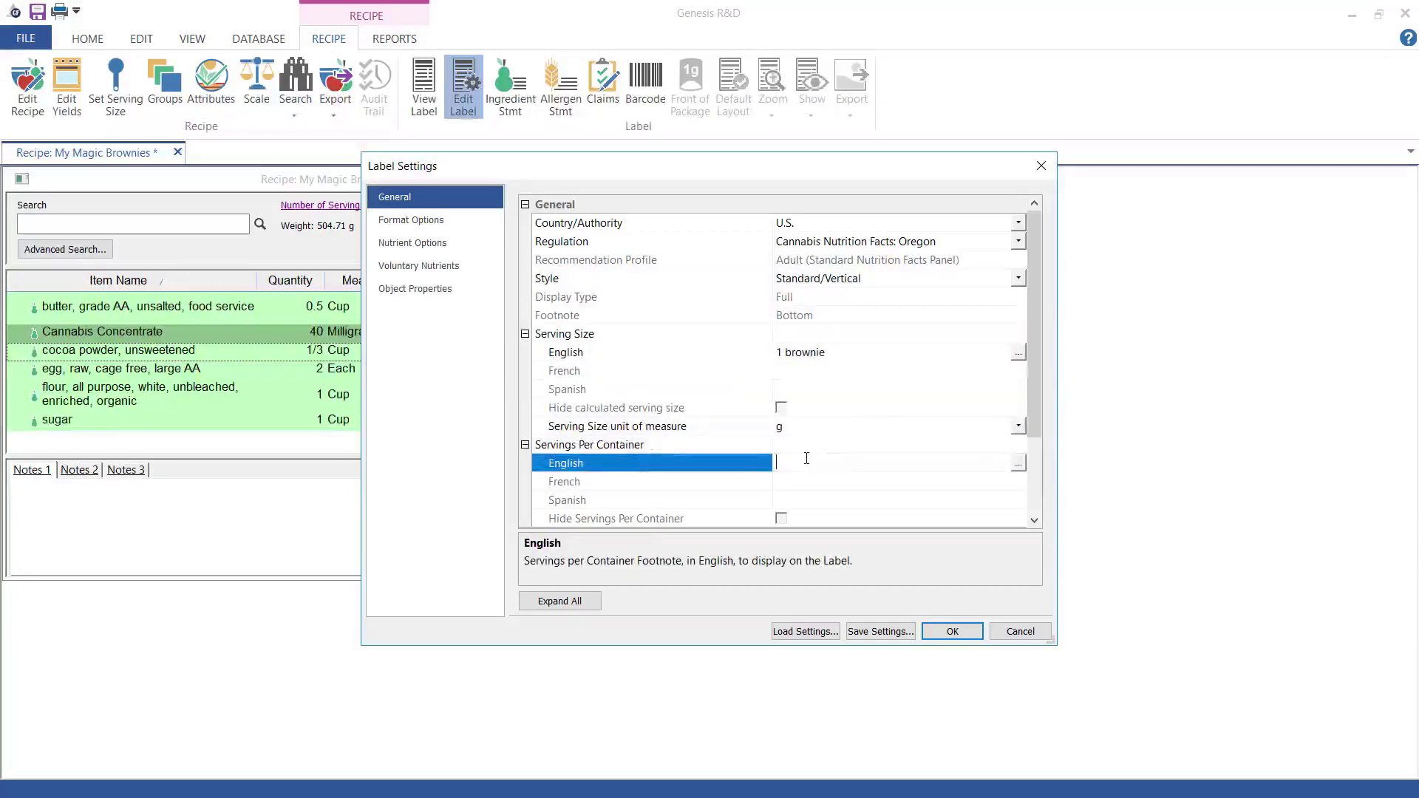
pyautogui.write('1')
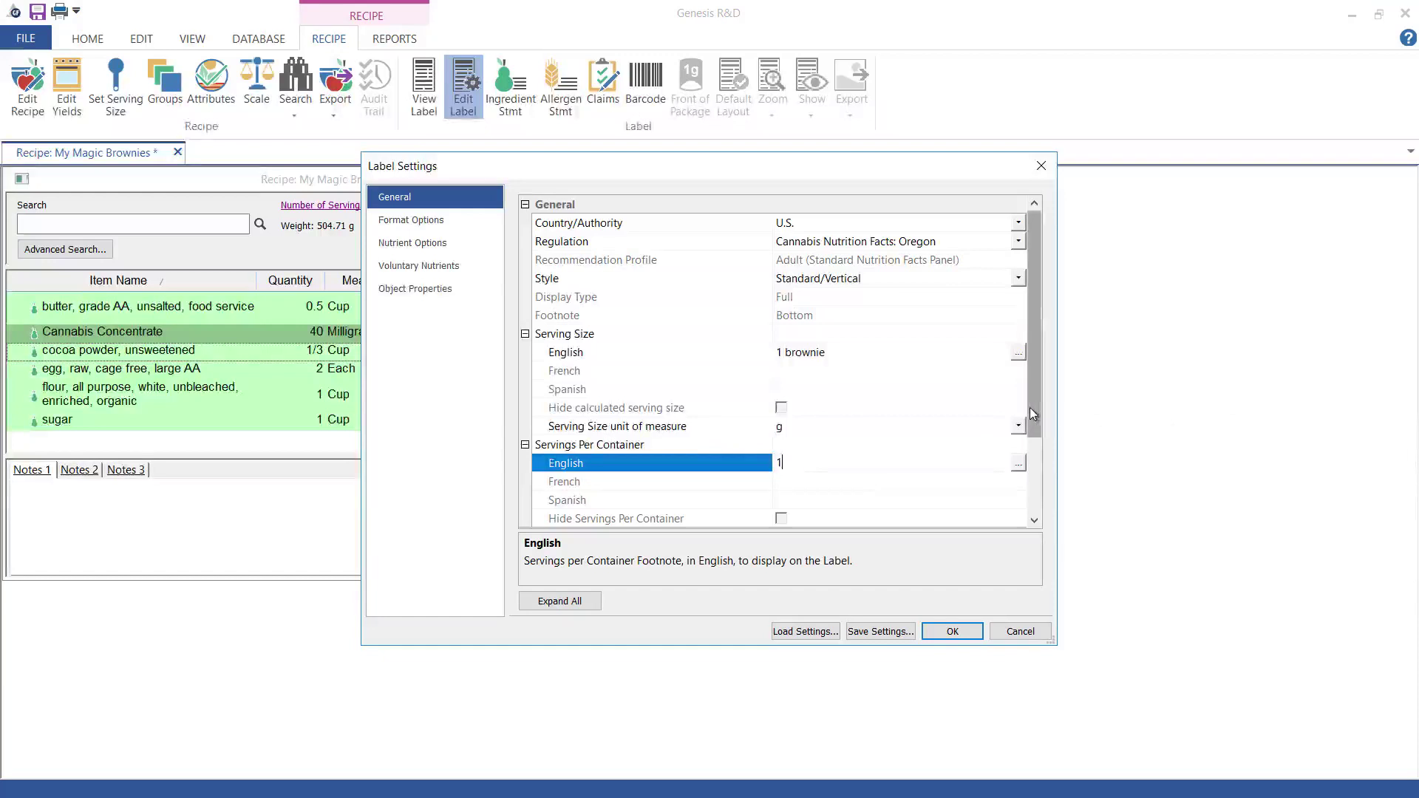
pyautogui.scroll(-2, 1040, 462)
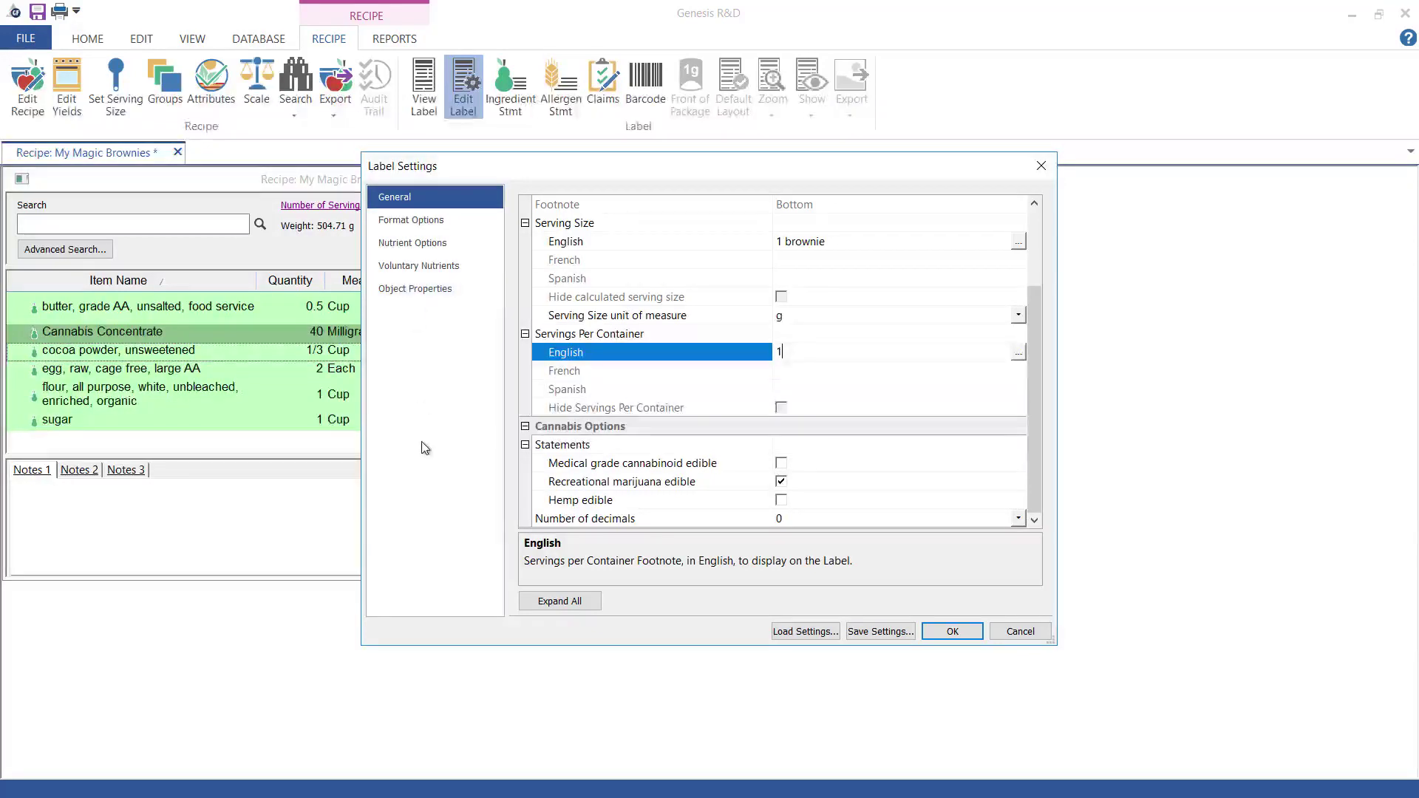
pyautogui.click(949, 632)
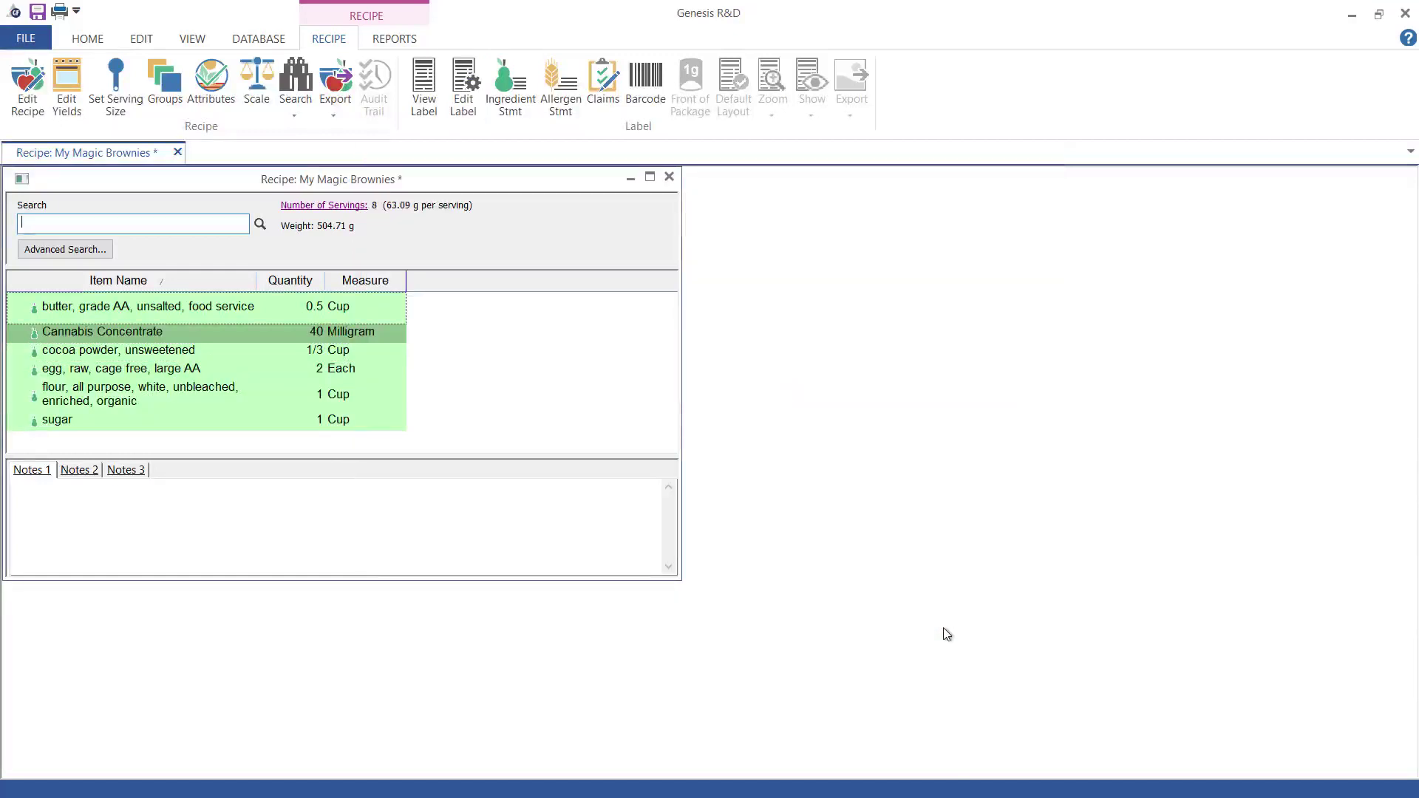
# - Display the recipe's label and generate its OR Cannabis report, reviewing it down to the recreational product statement
pyautogui.click(425, 106)
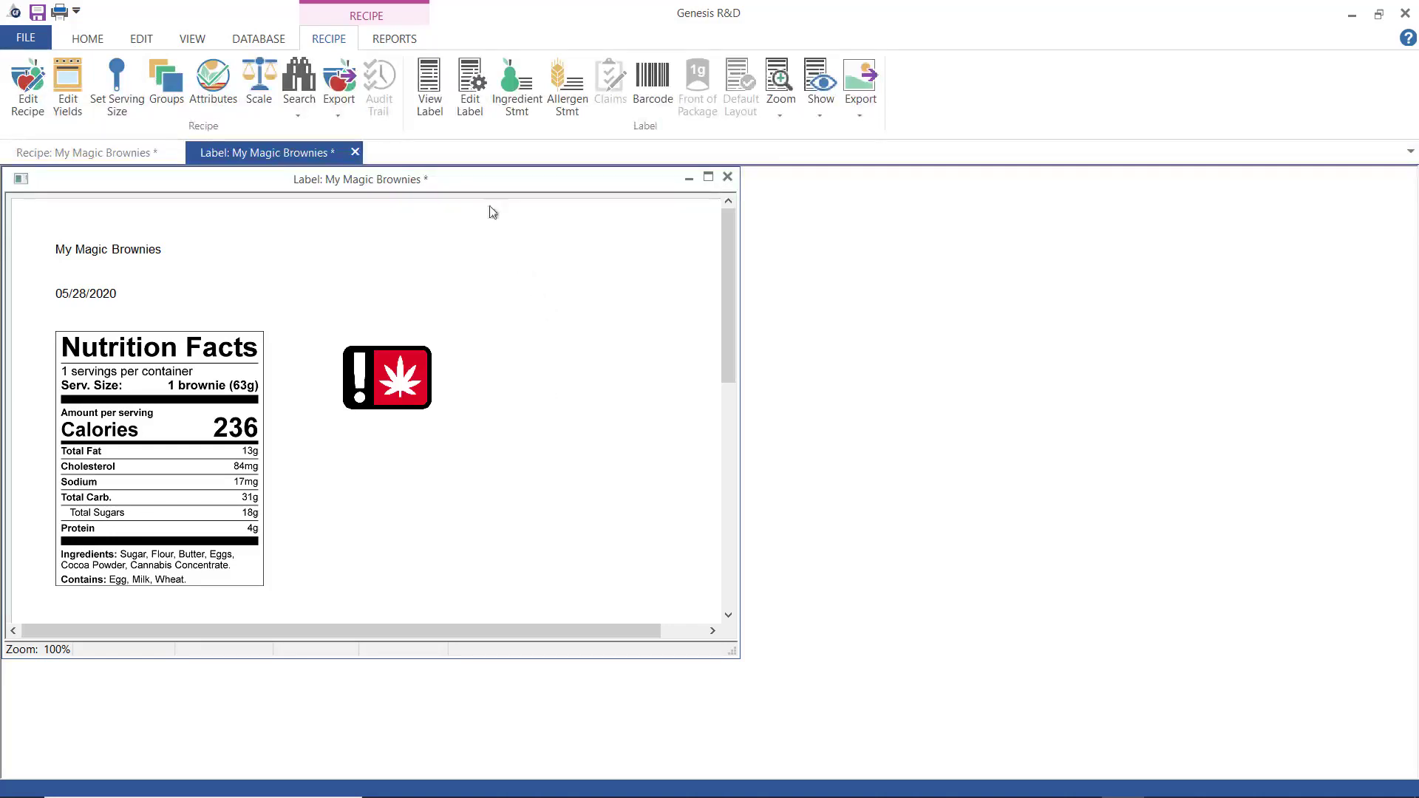
pyautogui.click(396, 49)
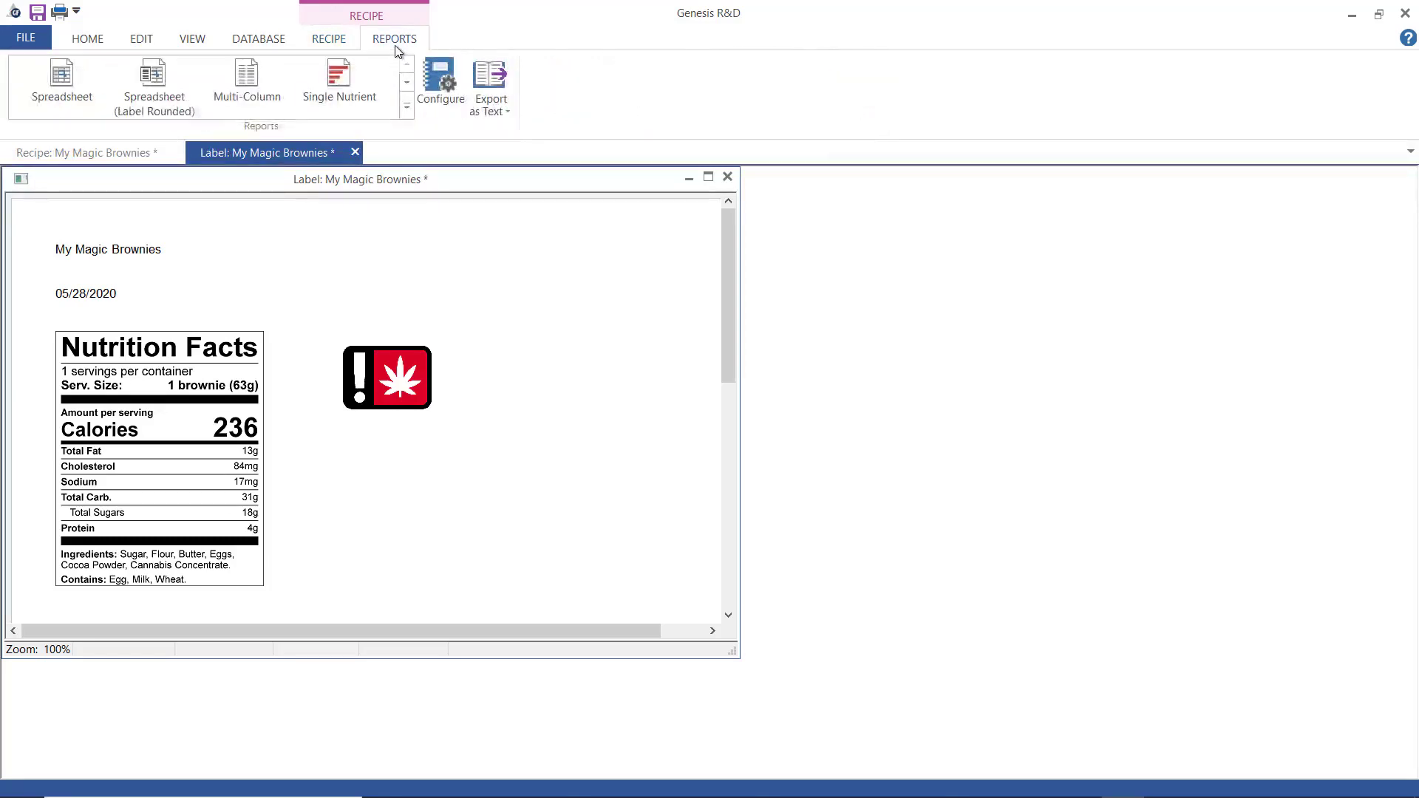
pyautogui.click(406, 107)
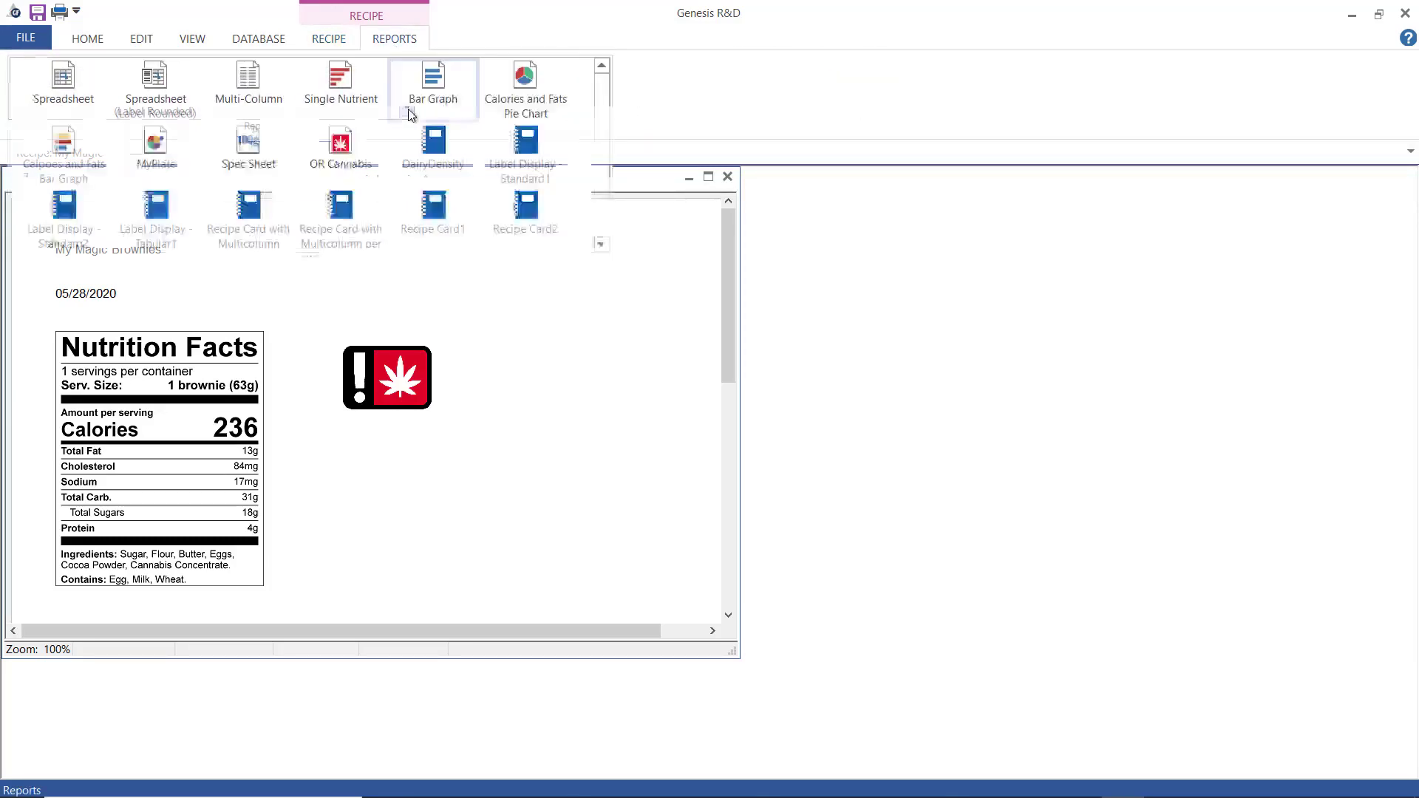
pyautogui.click(341, 148)
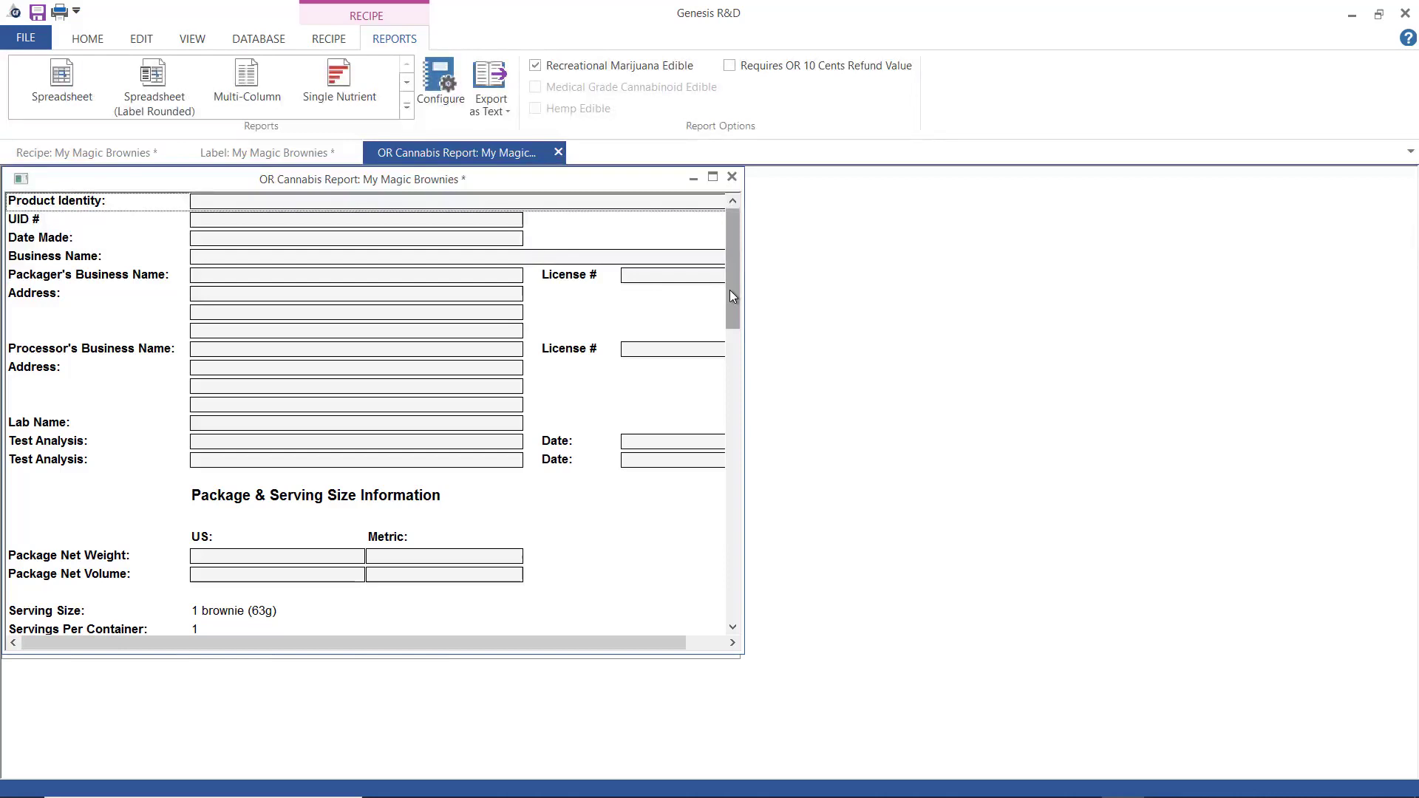
pyautogui.moveTo(732, 296); pyautogui.dragTo(736, 390)
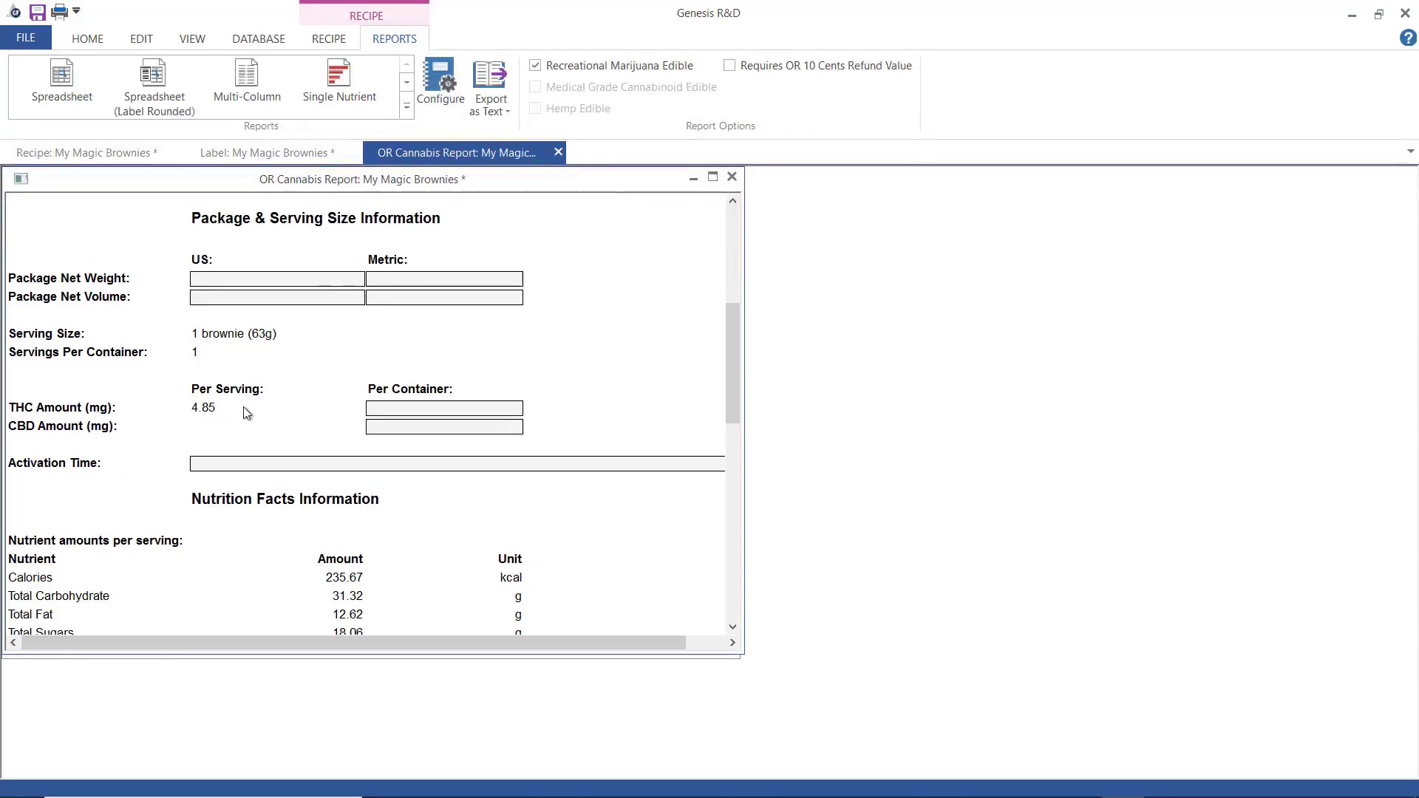
pyautogui.moveTo(730, 401); pyautogui.dragTo(742, 604)
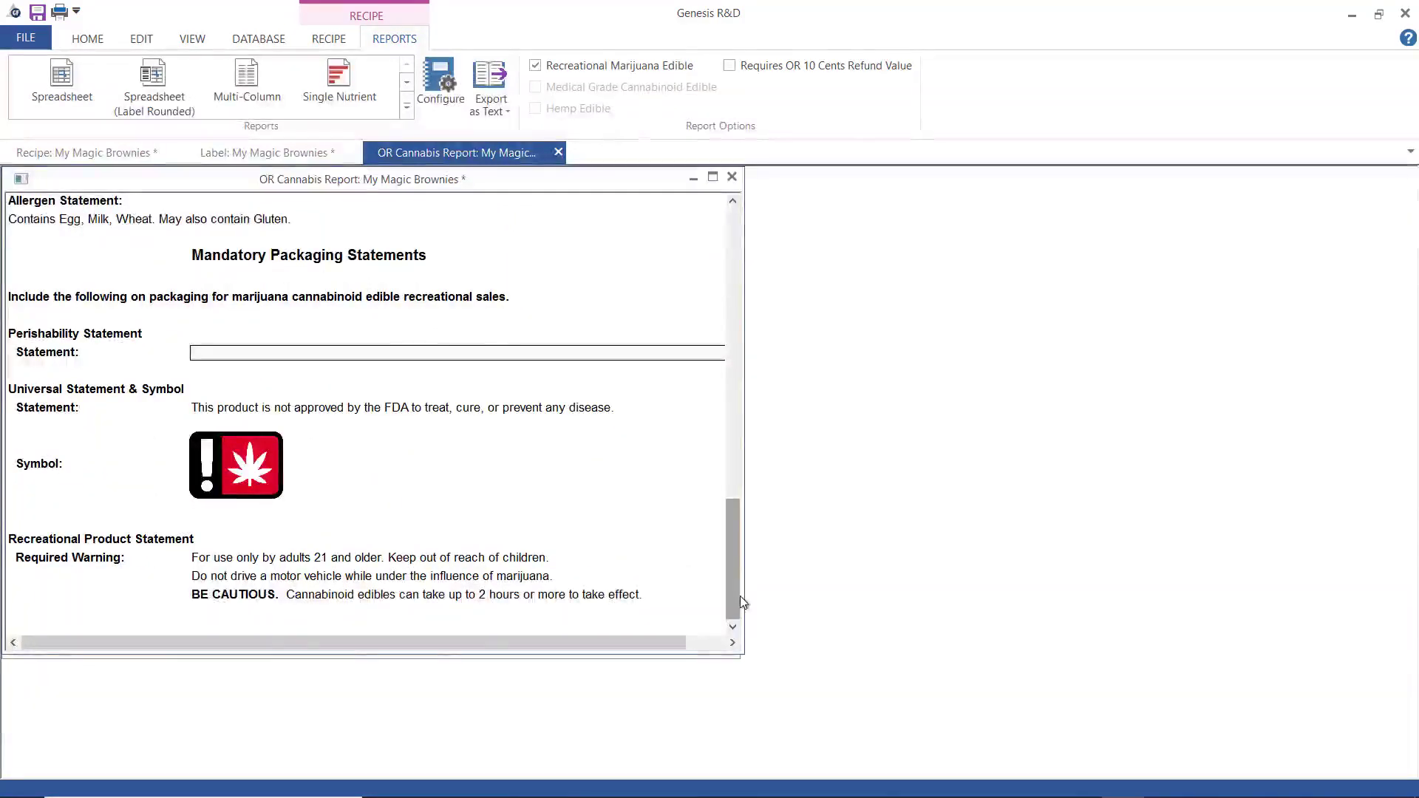